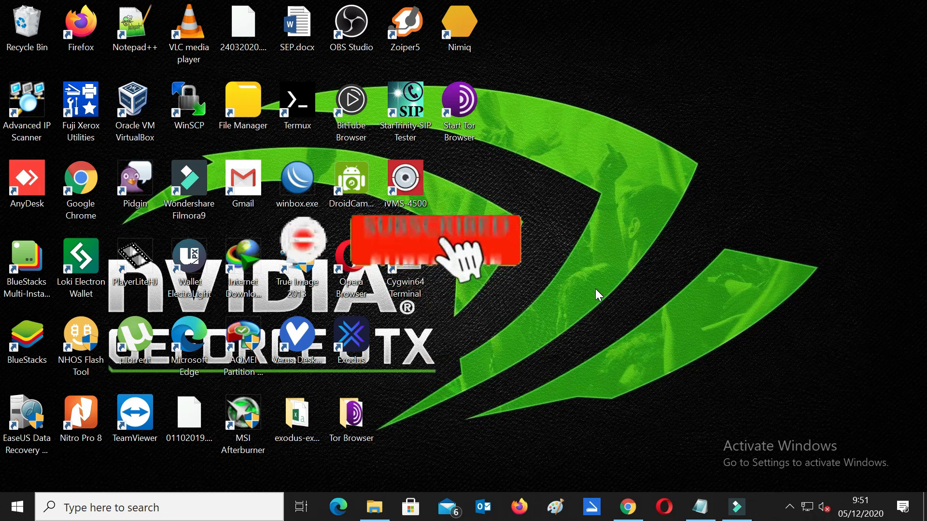
Step: Refresh the Windows desktop twice from its context menu
right_click(550, 181)
click(570, 222)
right_click(586, 181)
click(611, 224)
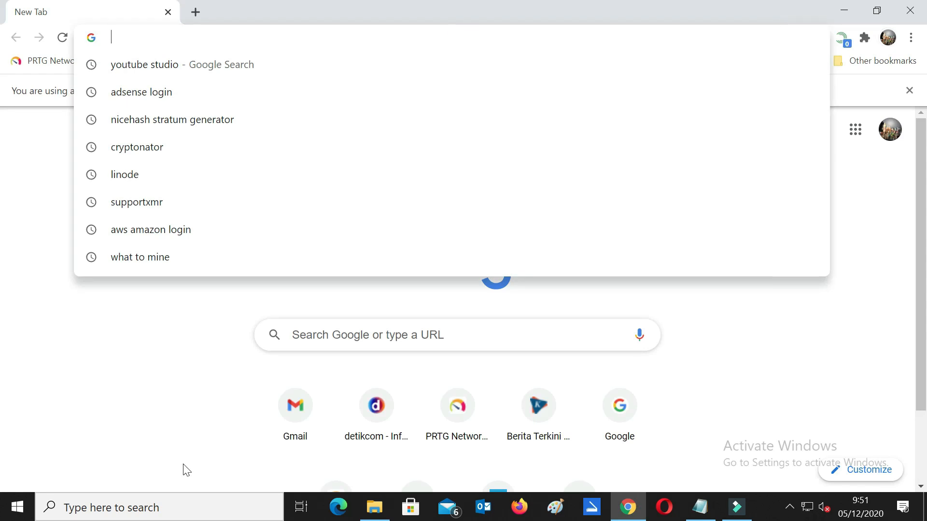
Step: Open the DigitalOcean website from the Chrome address bar and go to its sign-in page
text(d)
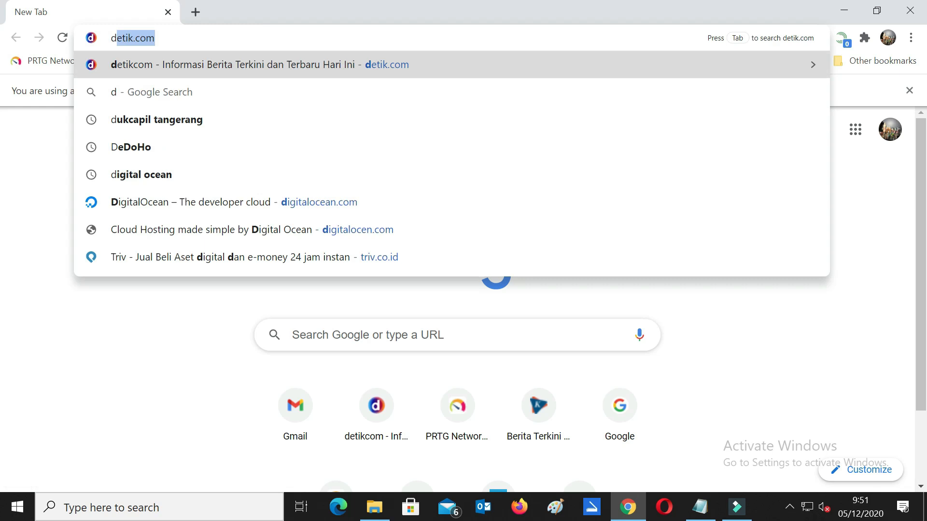
text(igital)
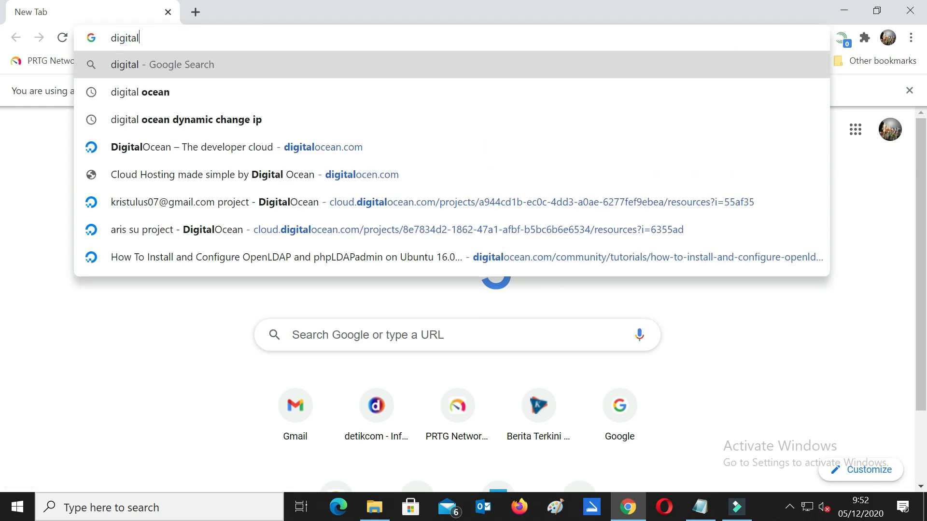
click(367, 148)
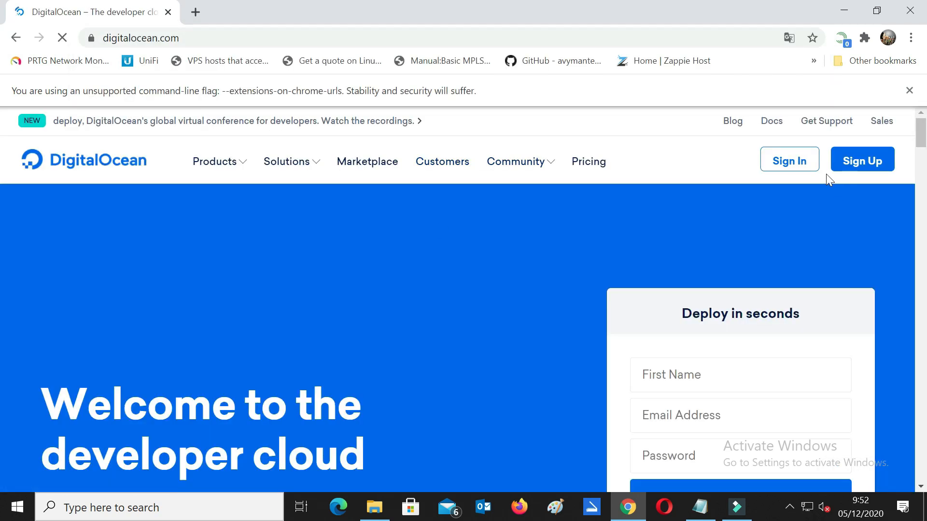
click(773, 163)
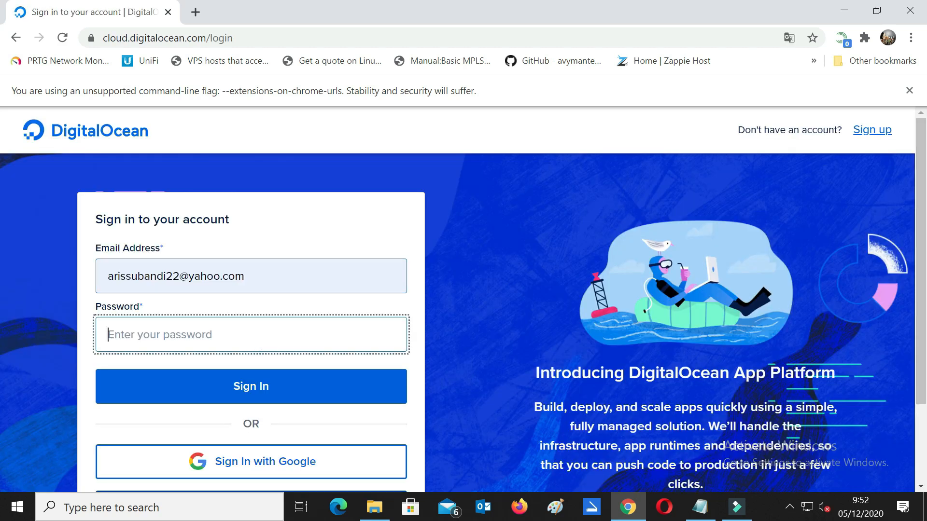
Step: Enter the account password, correcting a typo, and sign in to DigitalOcean
text(••)
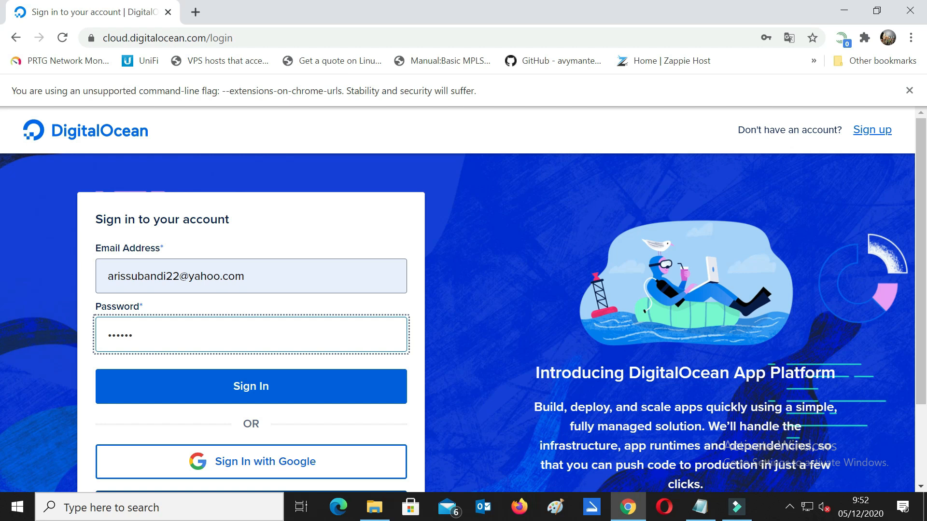
key(BackSpace)
key(BackSpace)
key(BackSpace)
key(BackSpace)
text(•)
click(258, 389)
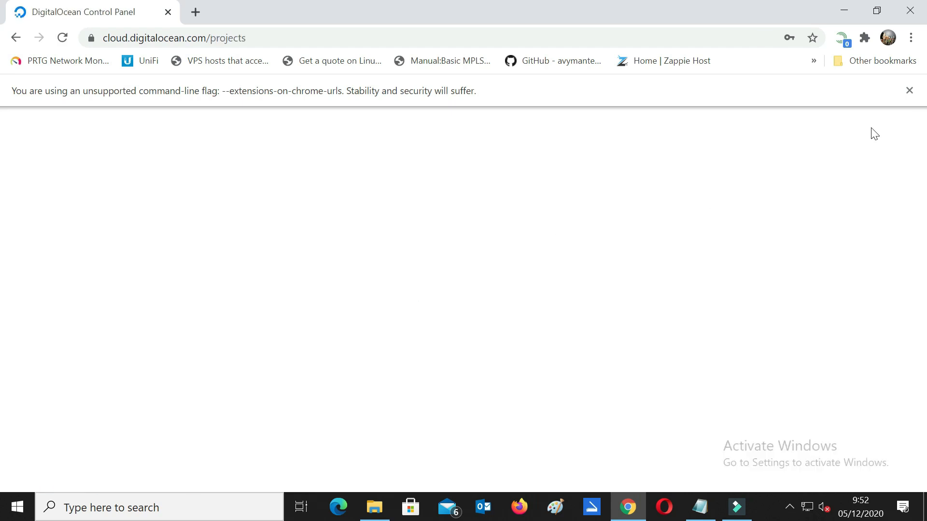
Step: Dismiss the unsupported-flag warning and open droplet ubuntu-s-2vcpu-4gb-sfo3-02
click(910, 91)
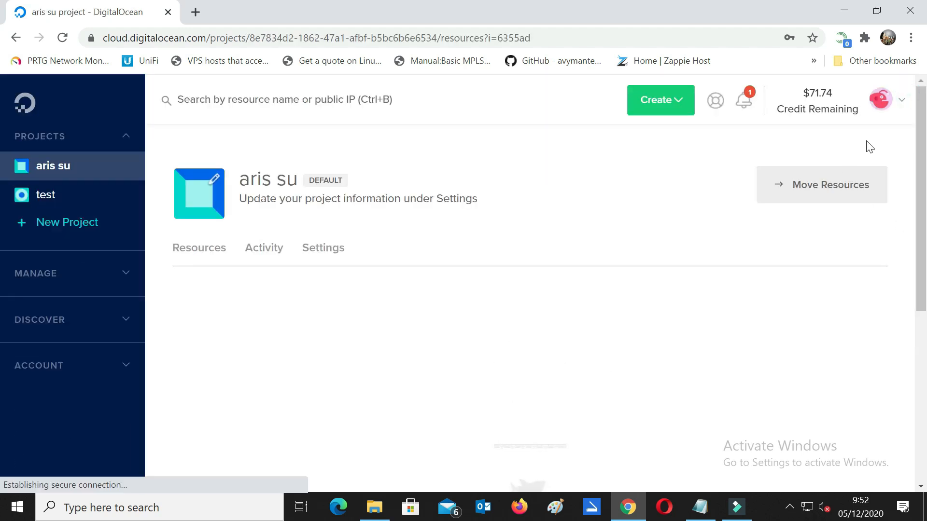
mouse_move(807, 97)
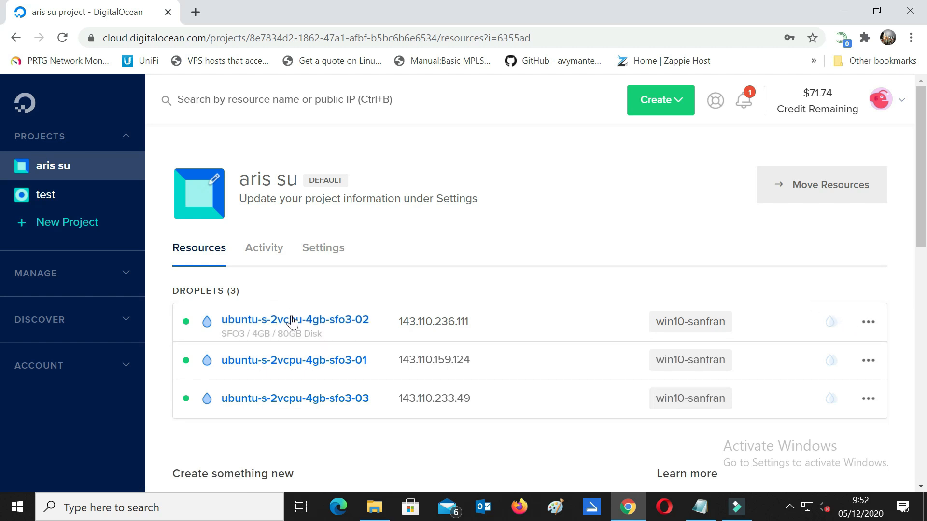
click(317, 320)
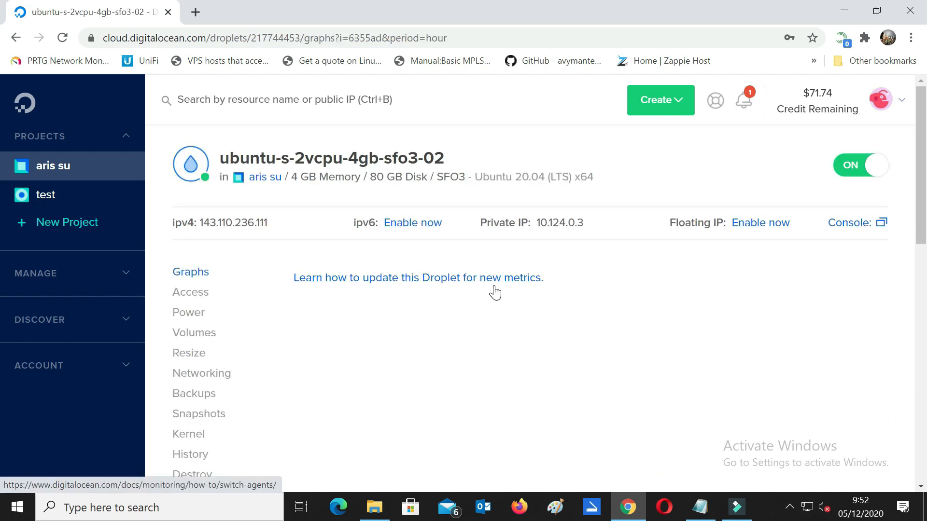
scroll(494, 292, down, 4)
scroll(494, 285, up, 1)
Step: Destroy droplet sfo3-02 and return to the aris su project page
click(207, 332)
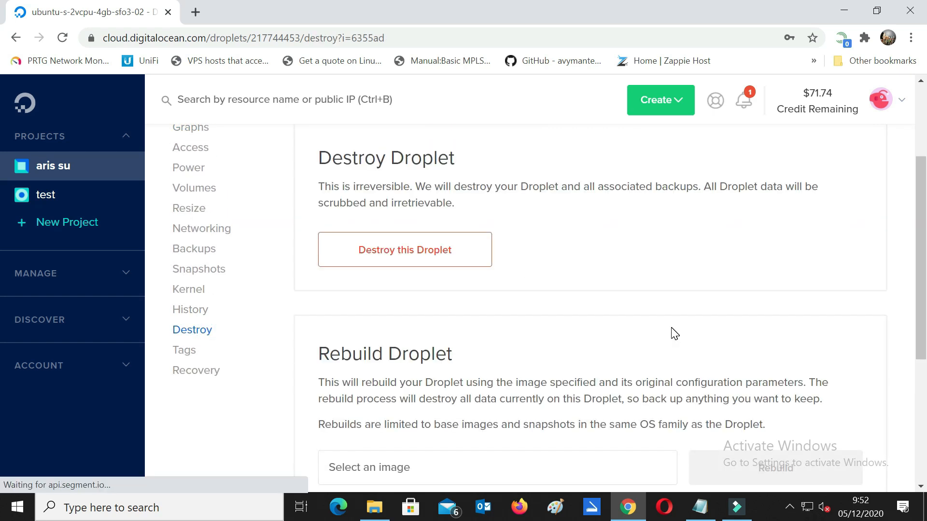
click(462, 248)
click(537, 324)
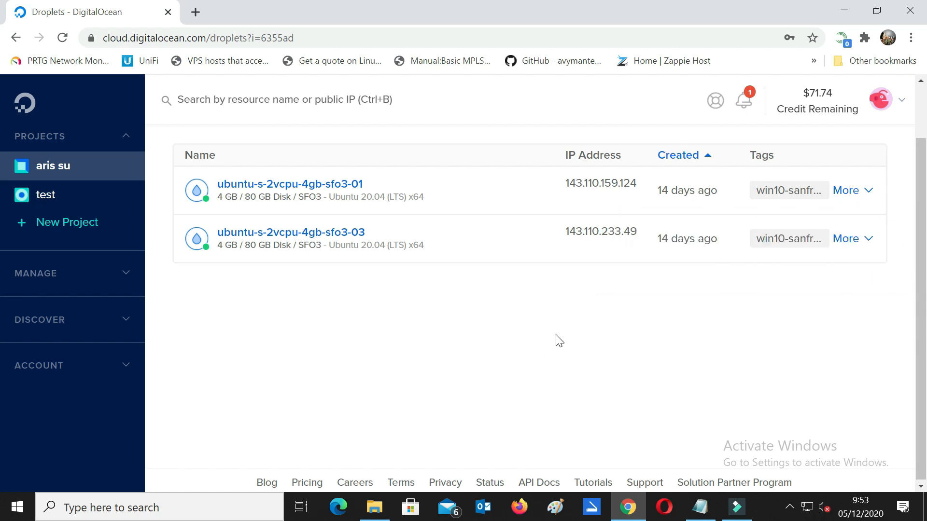
click(72, 169)
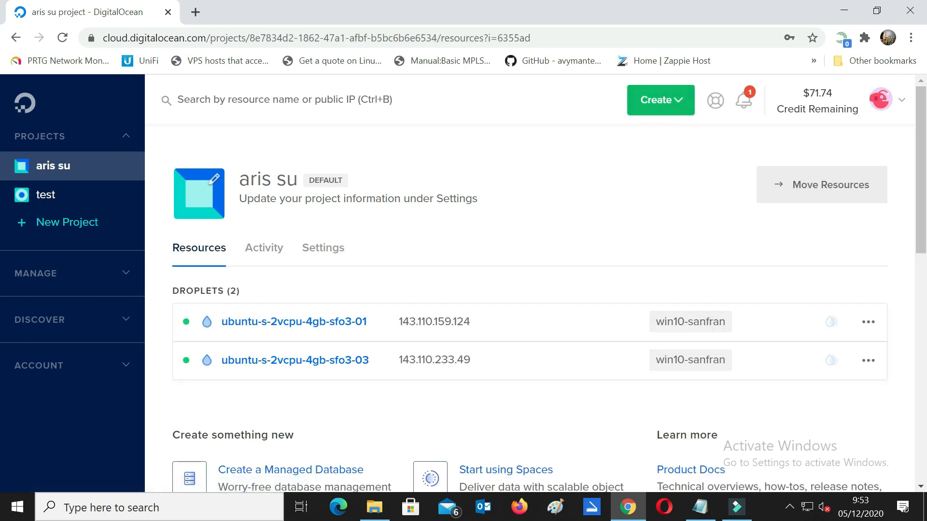
Step: Start a new droplet with the Ubuntu 20.04 (LTS) x64 image
click(646, 110)
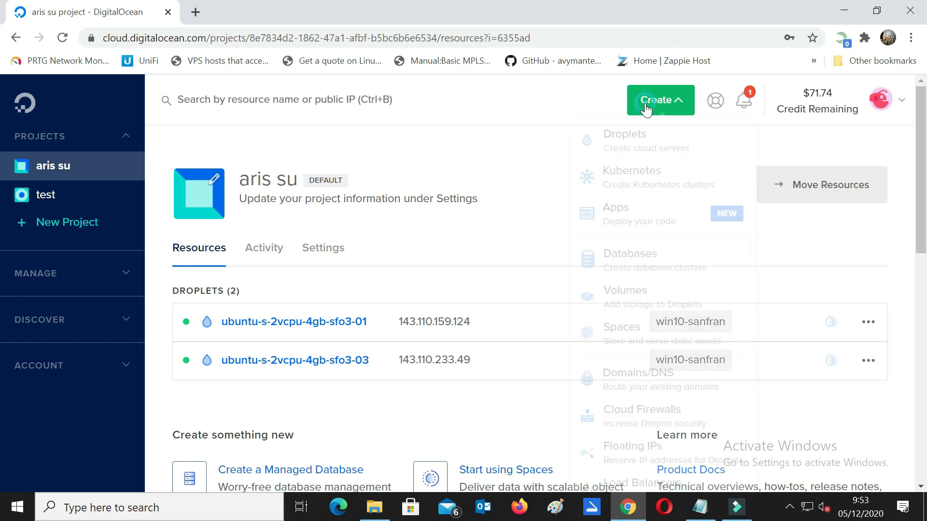
scroll(657, 144, down, 3)
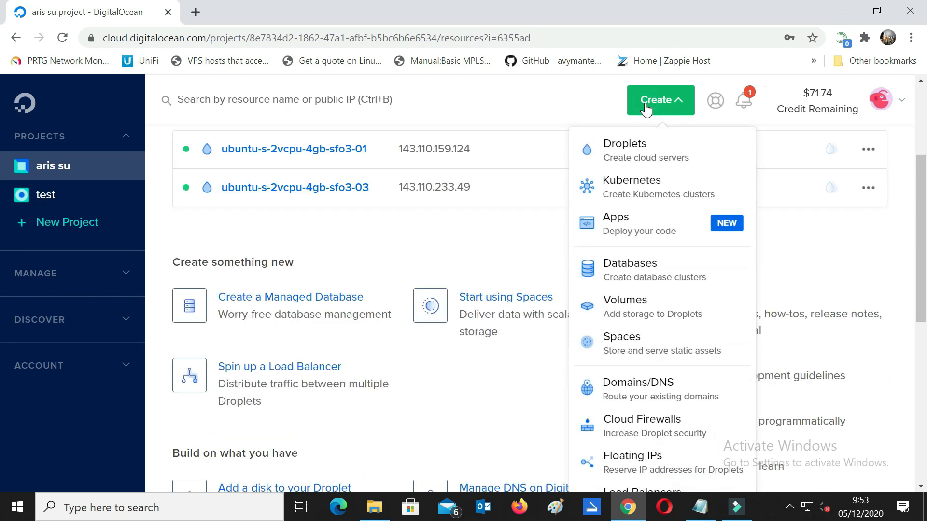
click(647, 154)
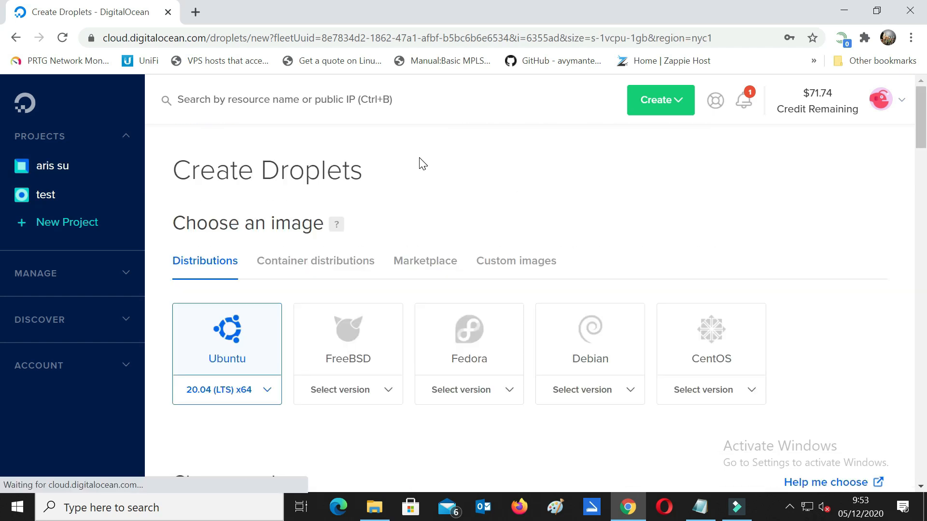
scroll(510, 147, down, 1)
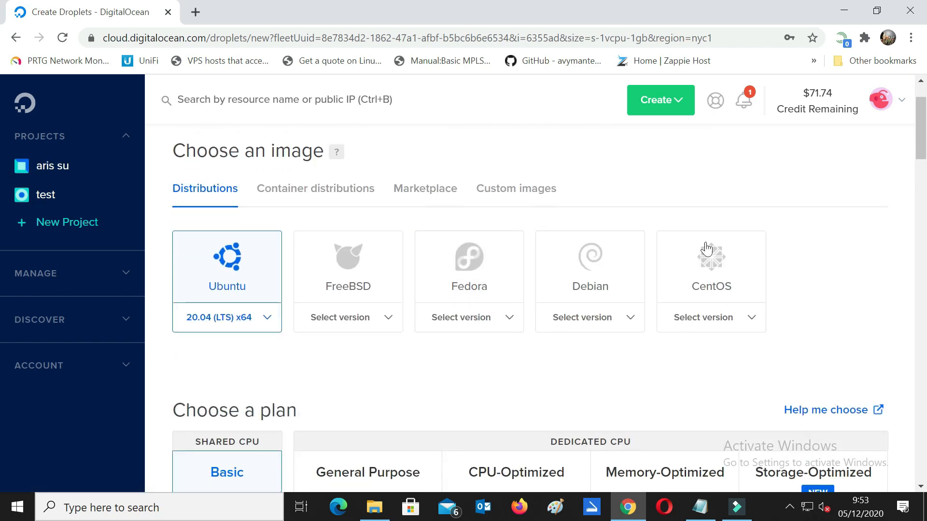
scroll(914, 278, down, 1)
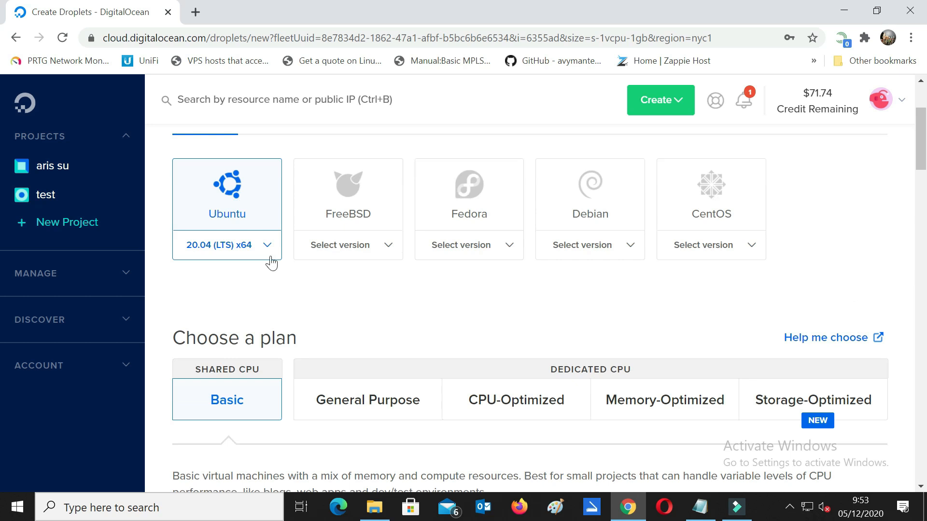
click(241, 244)
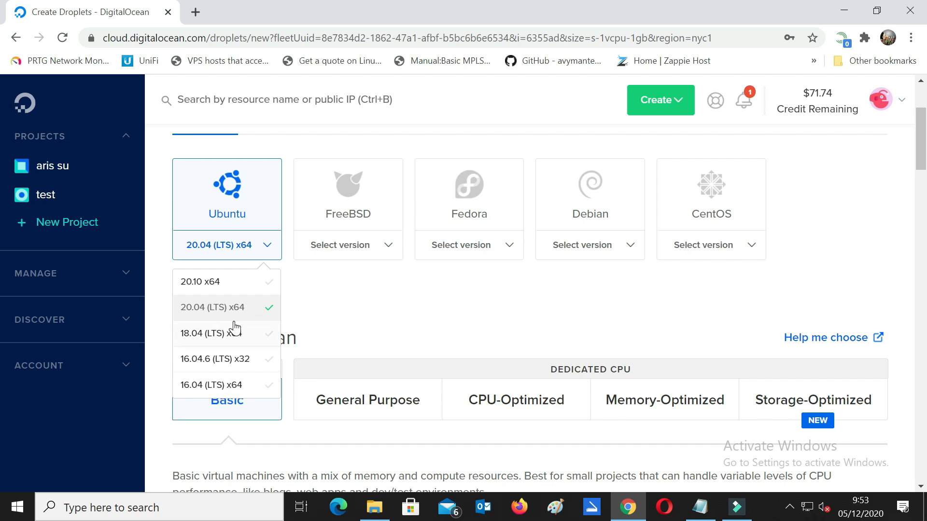
click(215, 332)
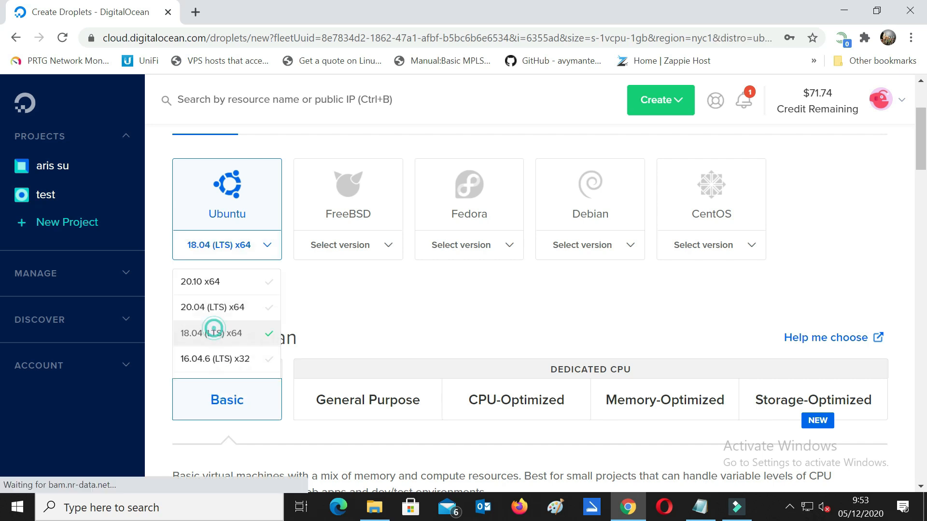
click(239, 252)
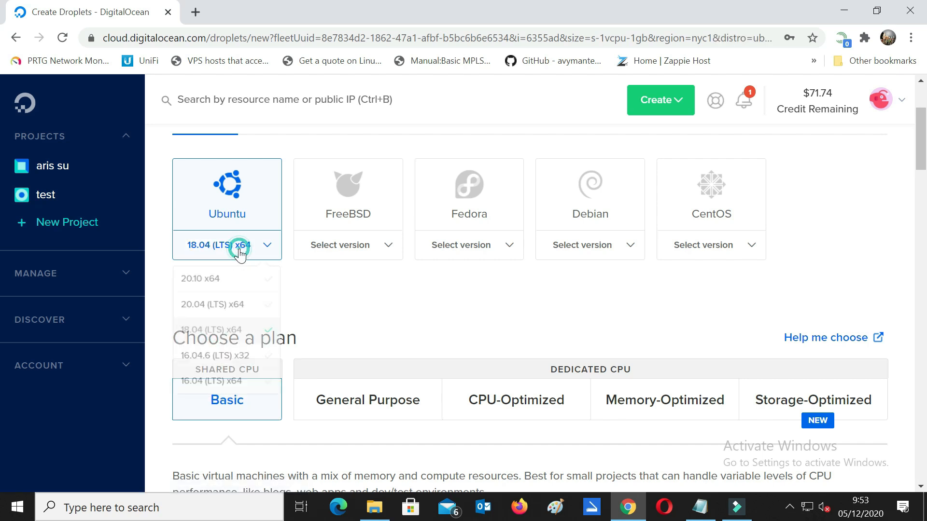
click(238, 305)
Step: Choose the Basic shared-CPU $20/mo plan with 4 GB RAM and 2 CPUs
scroll(919, 202, down, 5)
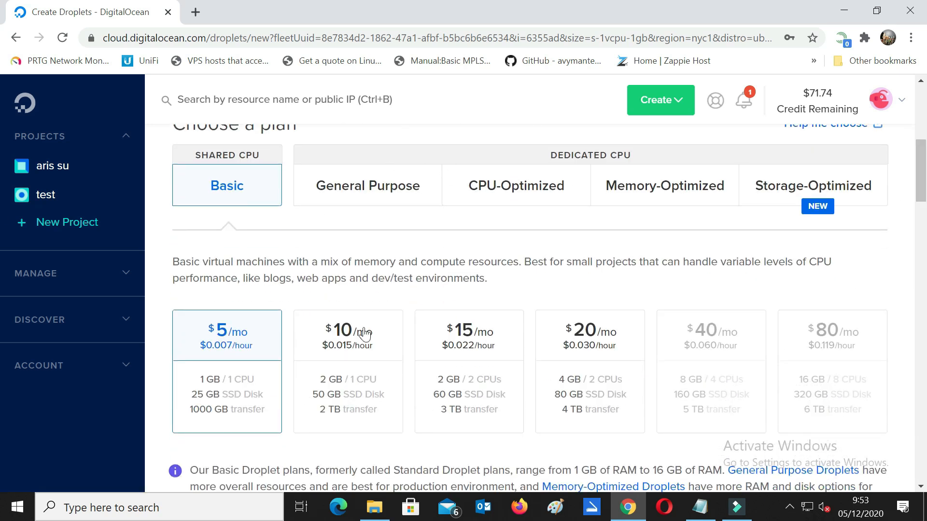
click(347, 186)
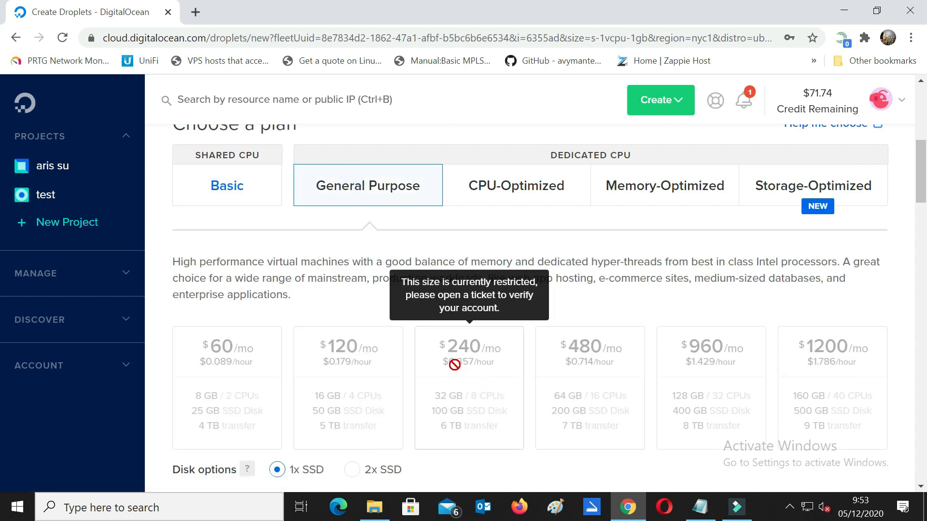
click(247, 188)
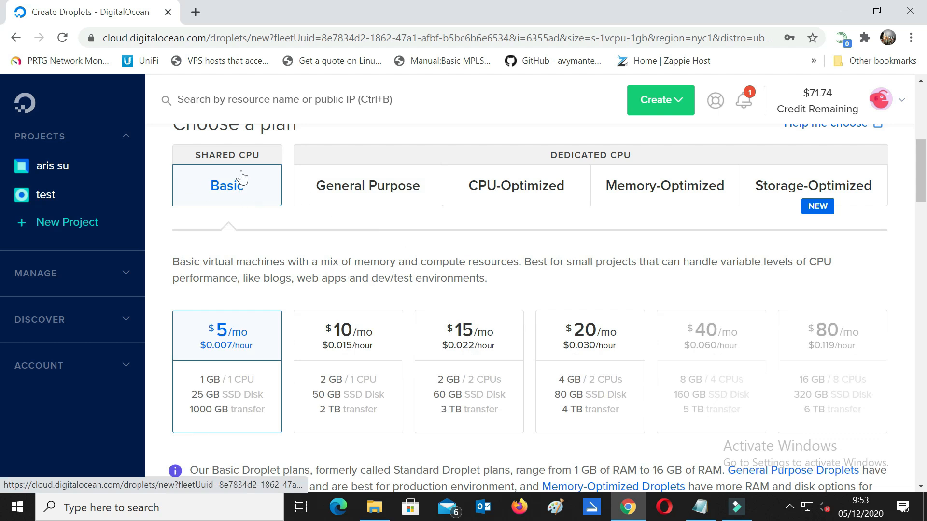
scroll(622, 304, down, 1)
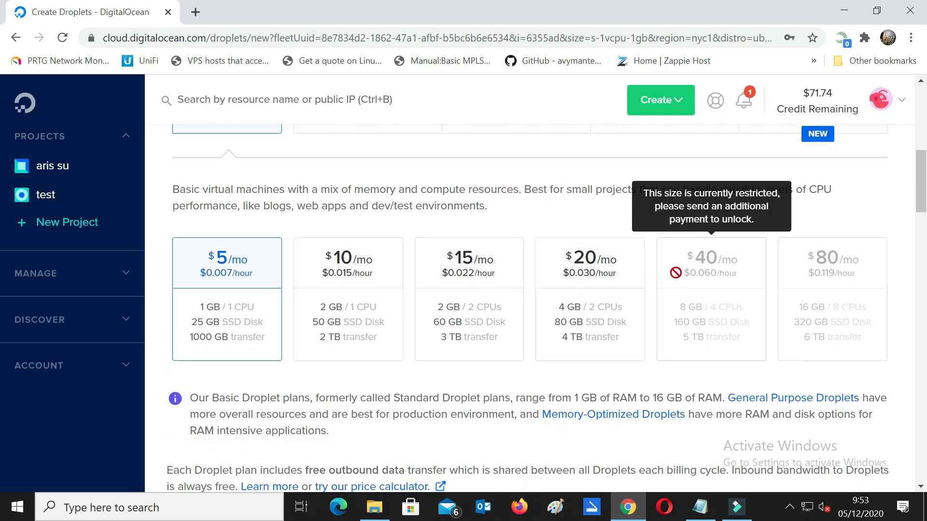
click(584, 278)
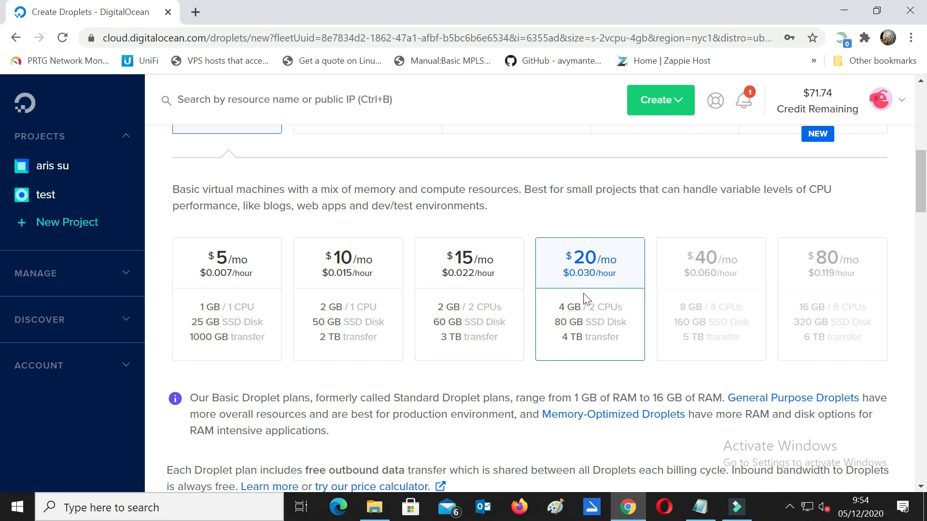
drag(926, 205, 926, 301)
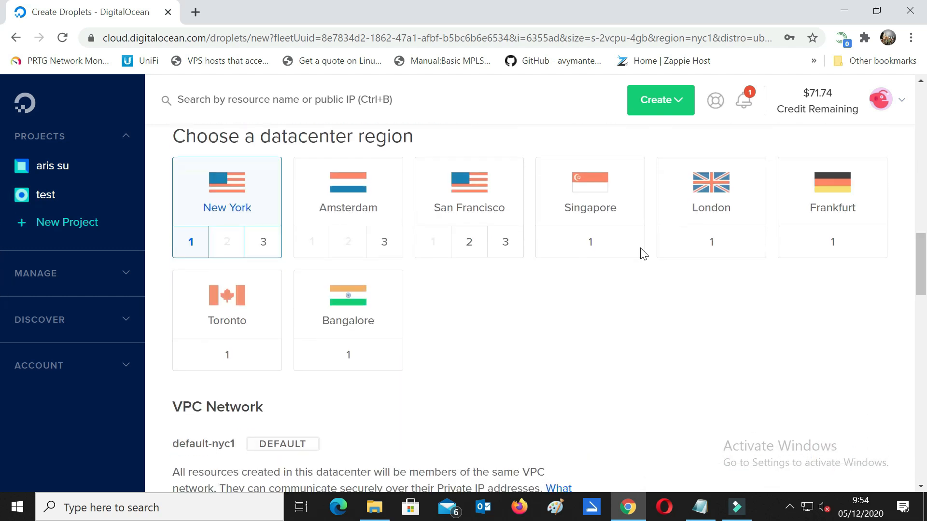
Step: Try the datacenter regions from Amsterdam and New York through Bangalore
click(351, 196)
click(215, 184)
click(350, 188)
click(452, 195)
click(587, 191)
click(700, 191)
click(811, 201)
click(248, 296)
click(306, 296)
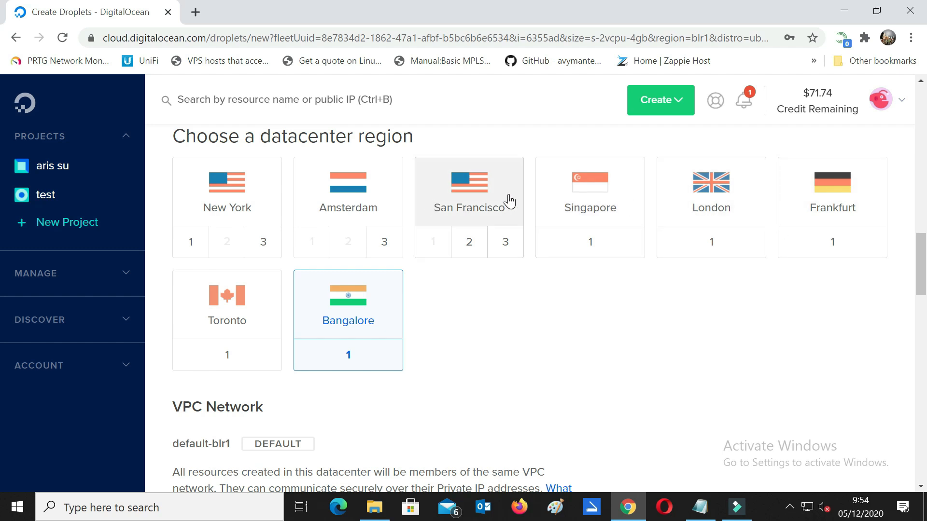
Step: Settle on San Francisco datacenter 2, using VPC network default-sfo2
click(480, 202)
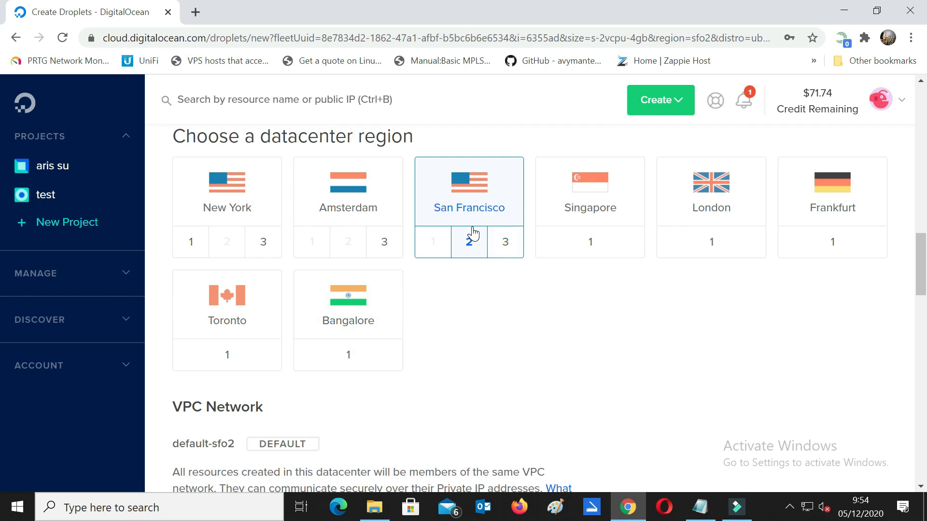
click(497, 248)
click(474, 252)
click(496, 250)
click(476, 247)
scroll(558, 320, down, 8)
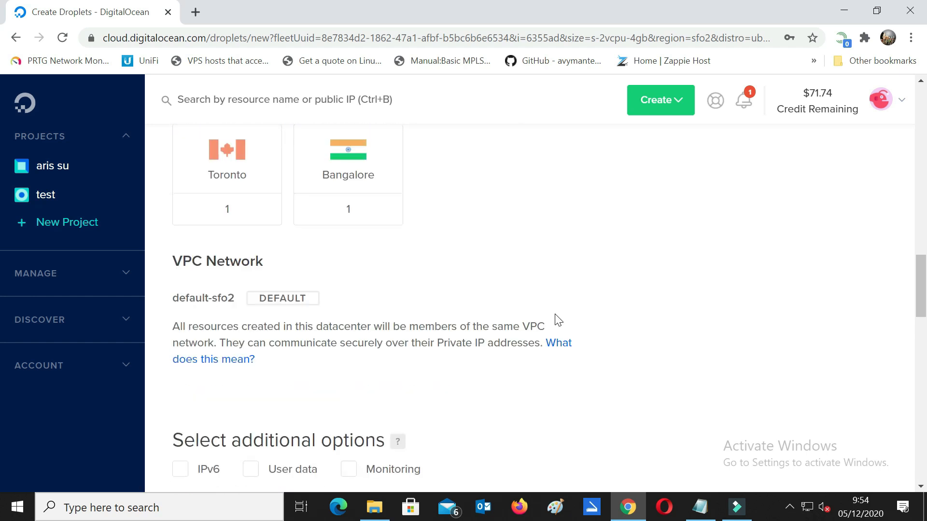
scroll(559, 318, down, 3)
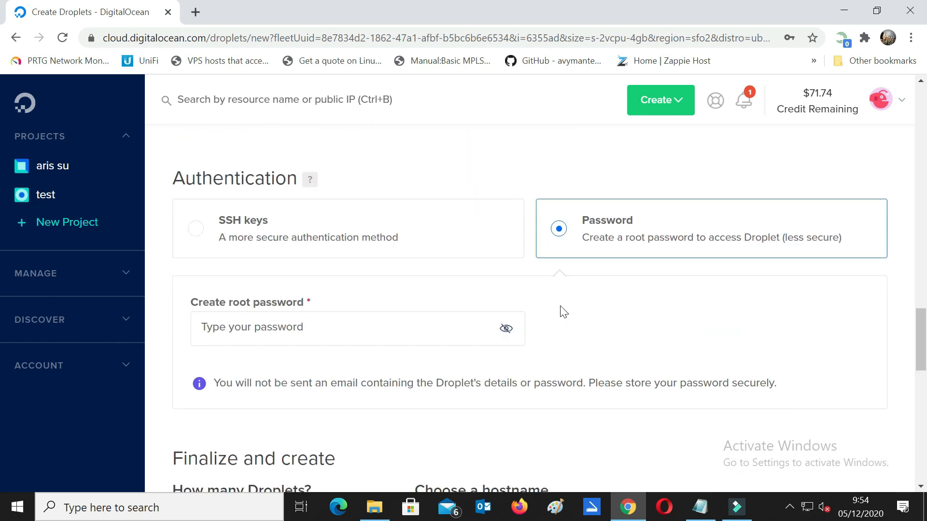
Step: Enter a root password that meets every listed requirement
click(344, 327)
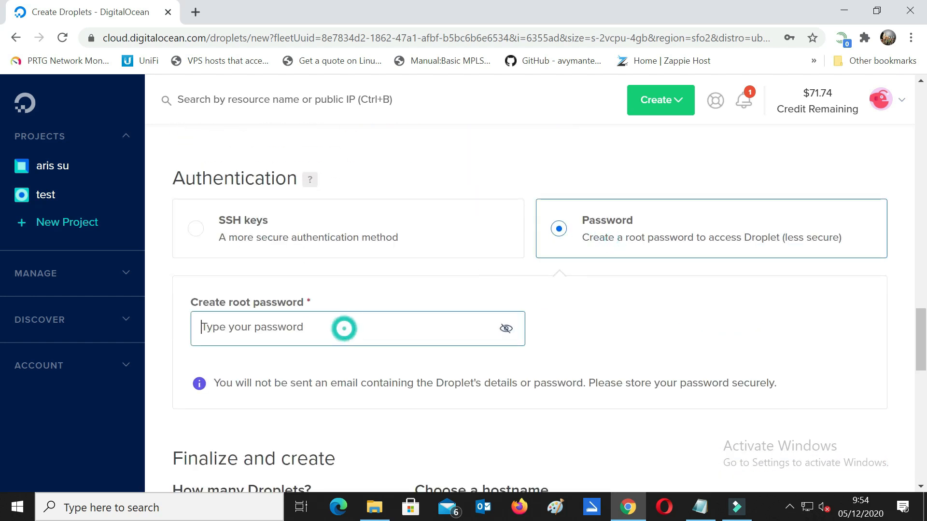
text(a1)
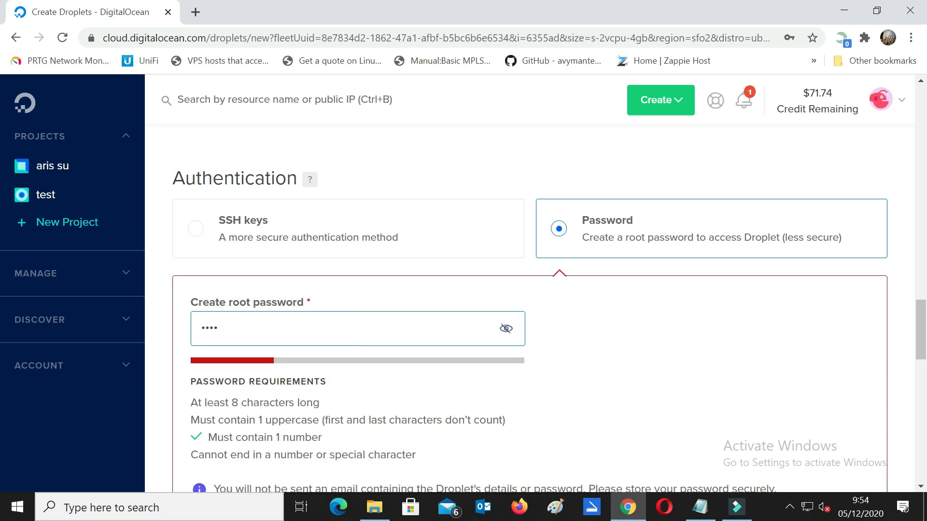
text(•••••••••)
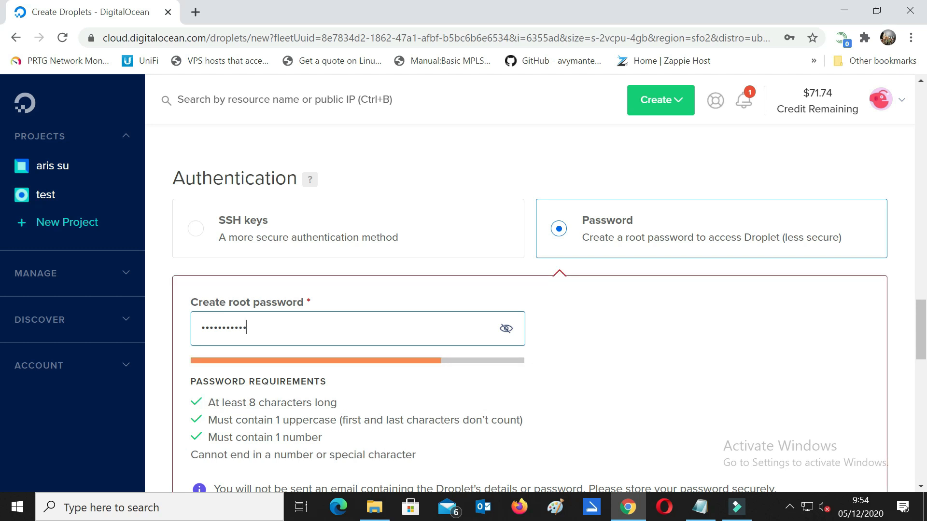
key(BackSpace)
Step: Add the tag win10-RDP to the new droplet
scroll(630, 307, down, 3)
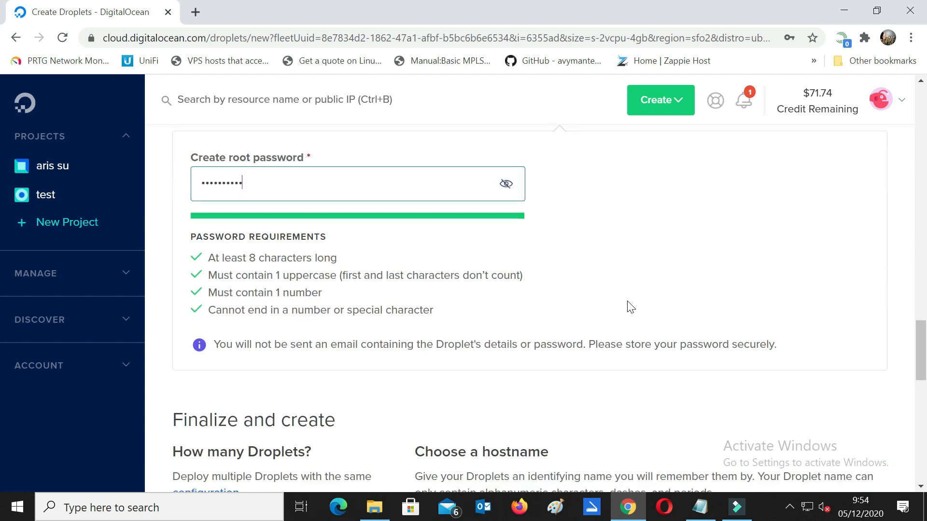
scroll(810, 233, down, 3)
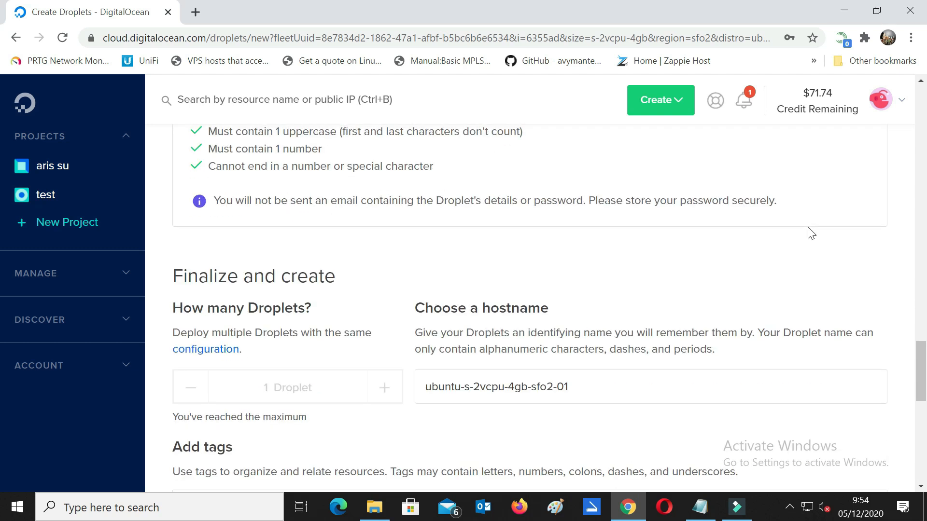
scroll(811, 232, down, 3)
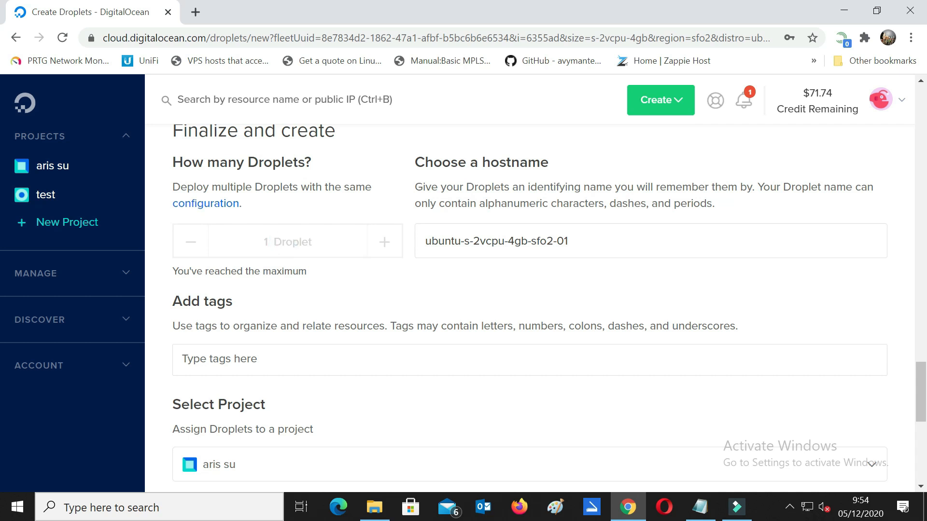
scroll(529, 308, down, 2)
click(347, 285)
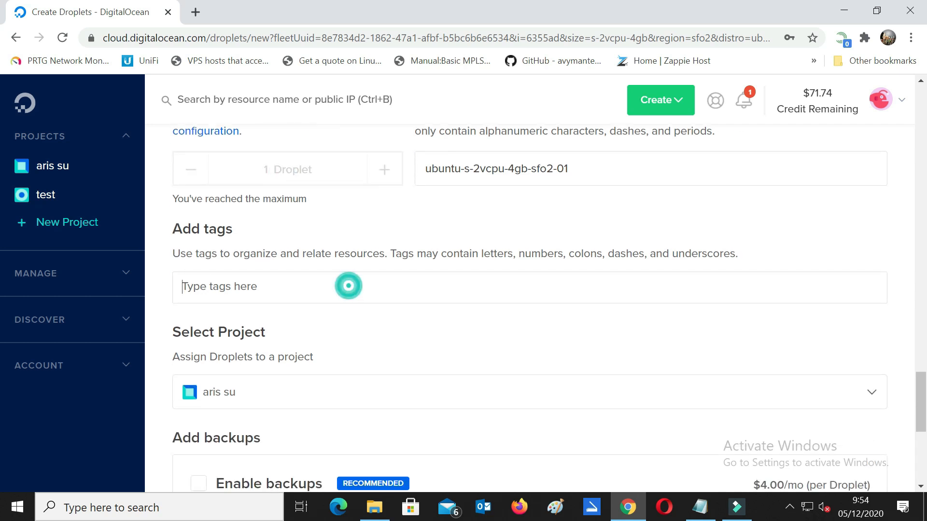
text(win10-RDP)
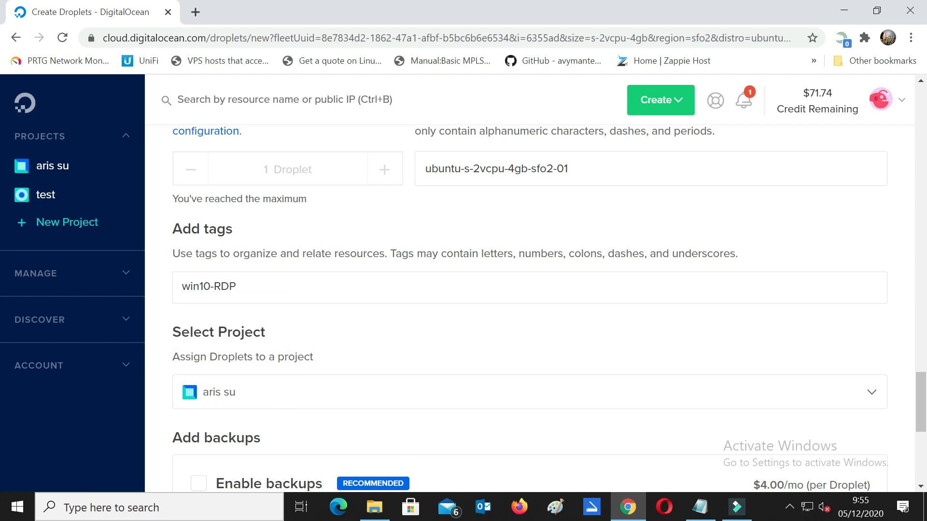
scroll(449, 274, down, 5)
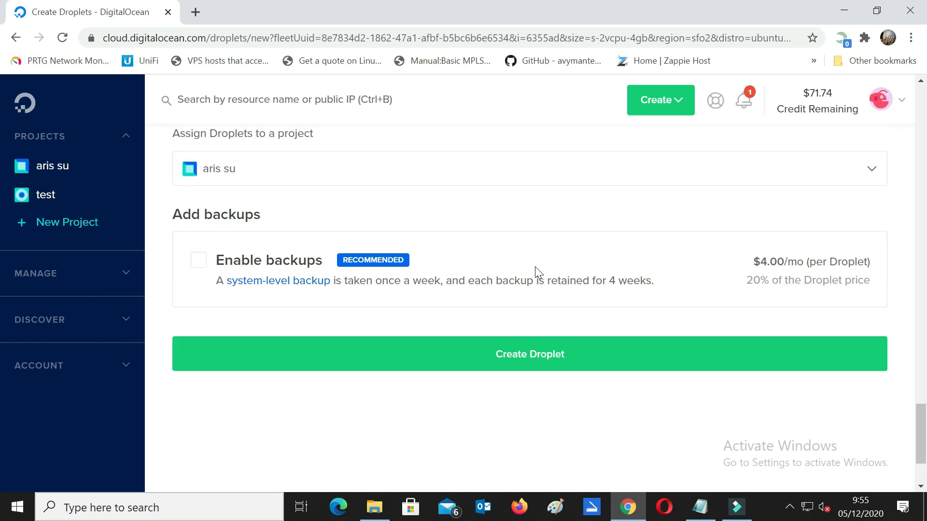
scroll(597, 282, up, 3)
scroll(596, 282, down, 6)
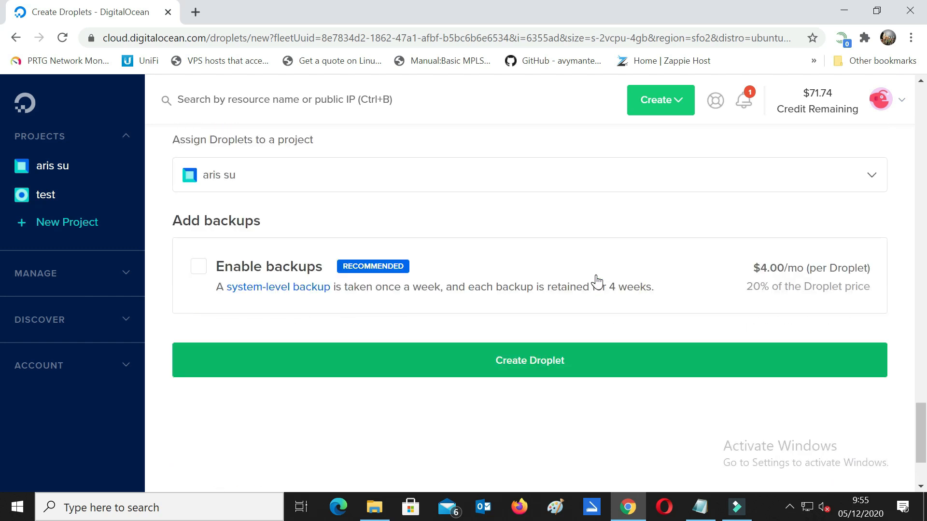
Step: Create the droplet and wait for ubuntu-s-2vcpu-4gb-sfo2-01 to run at 165.227.48.218
click(534, 368)
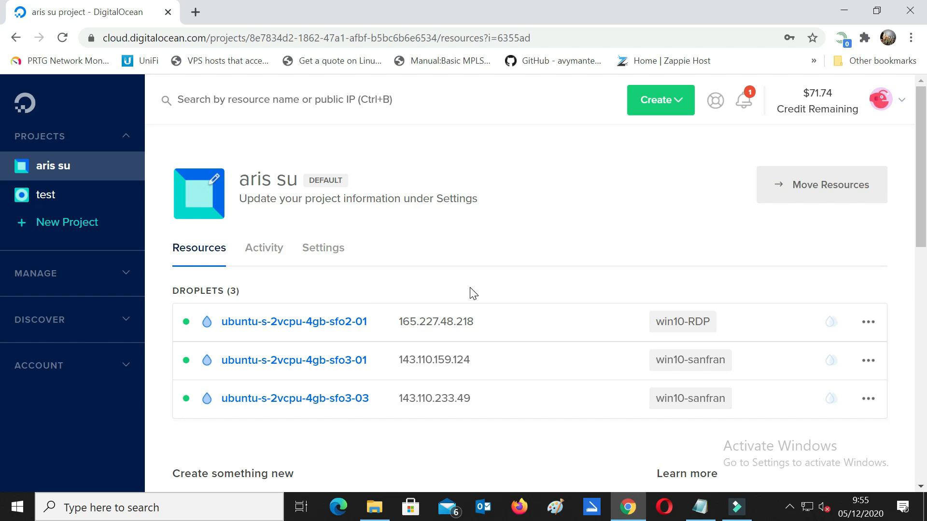
Step: Open droplet ubuntu-s-2vcpu-4gb-sfo2-01's detail page and go to its Recovery settings
click(868, 322)
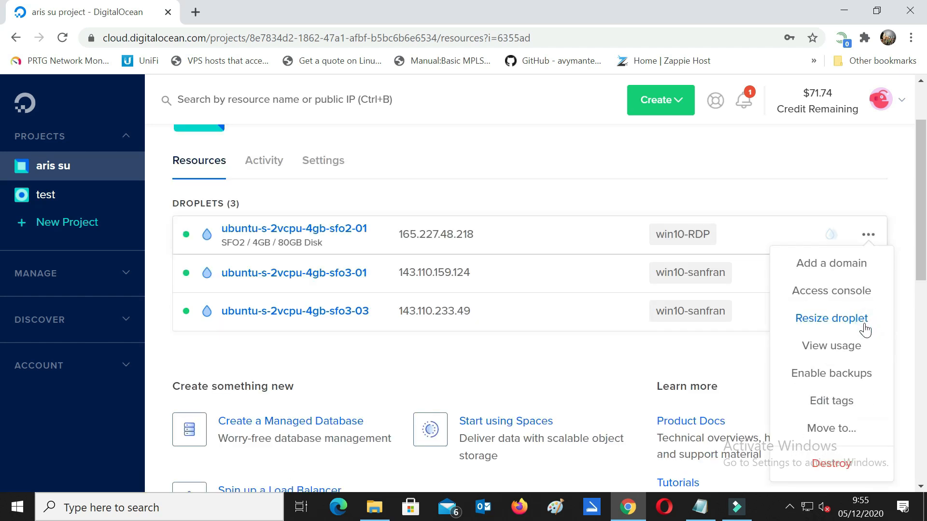
click(298, 231)
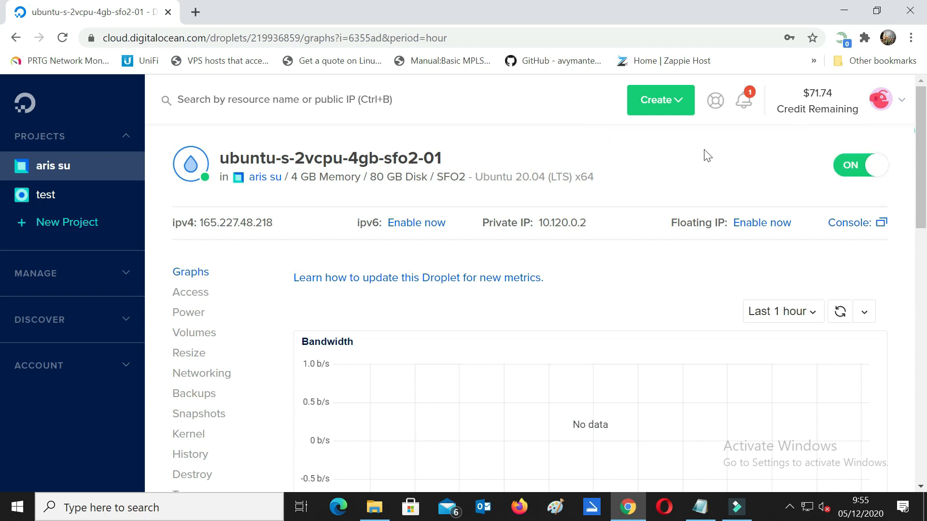
drag(922, 144, 926, 194)
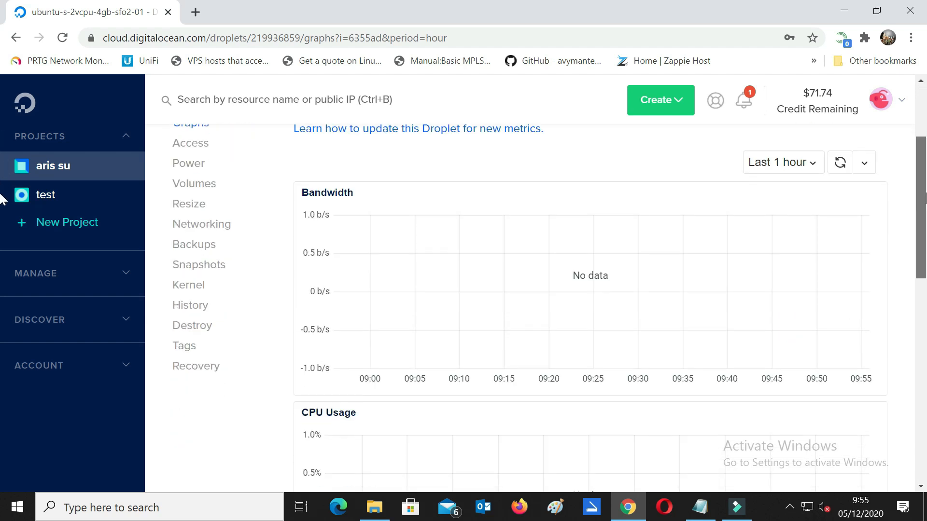
click(194, 372)
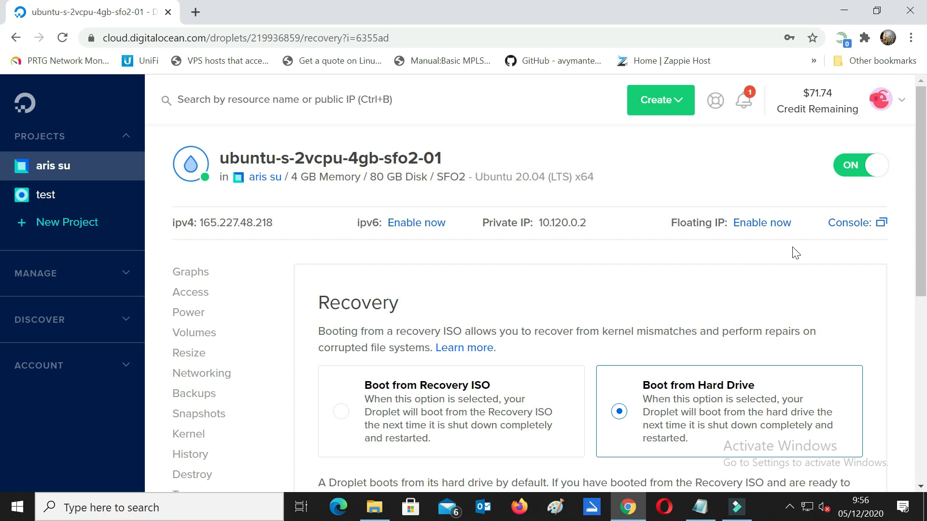
Step: Power off the droplet and set its boot device to the Recovery ISO
scroll(794, 251, down, 1)
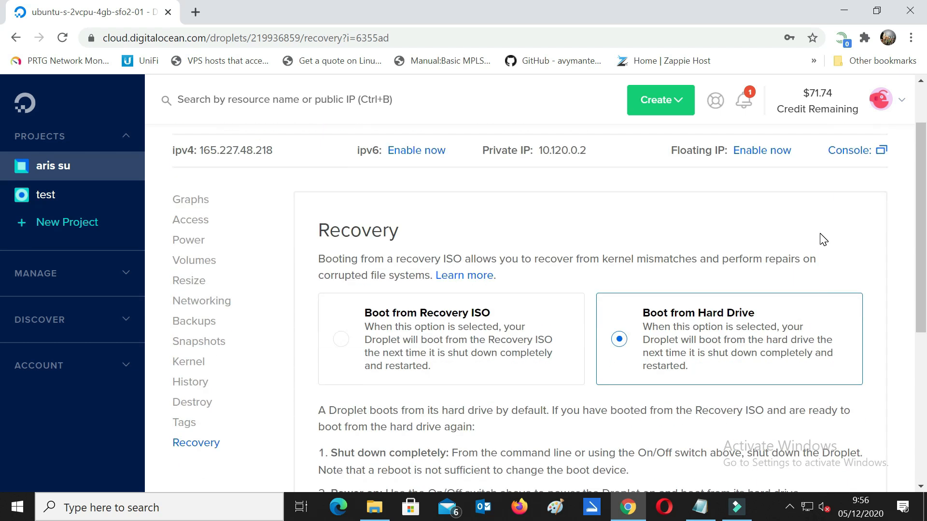
scroll(701, 347, up, 1)
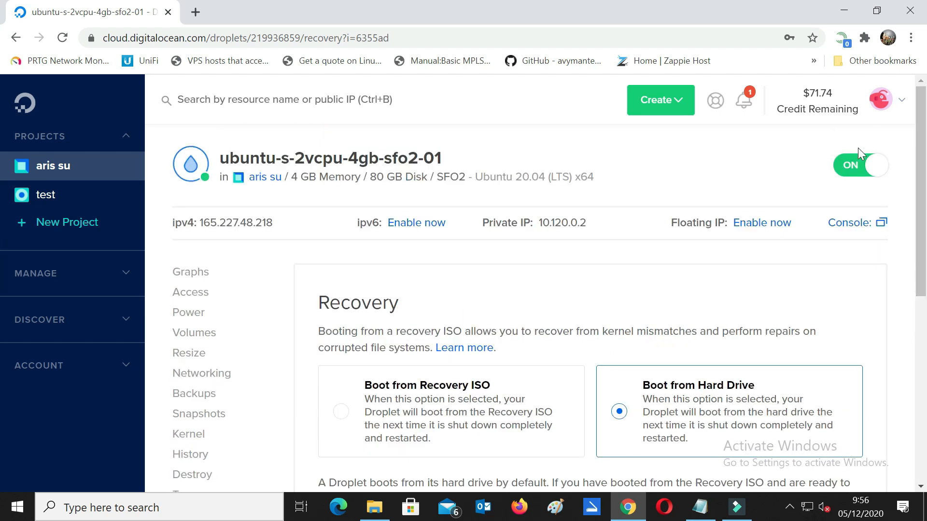
click(874, 167)
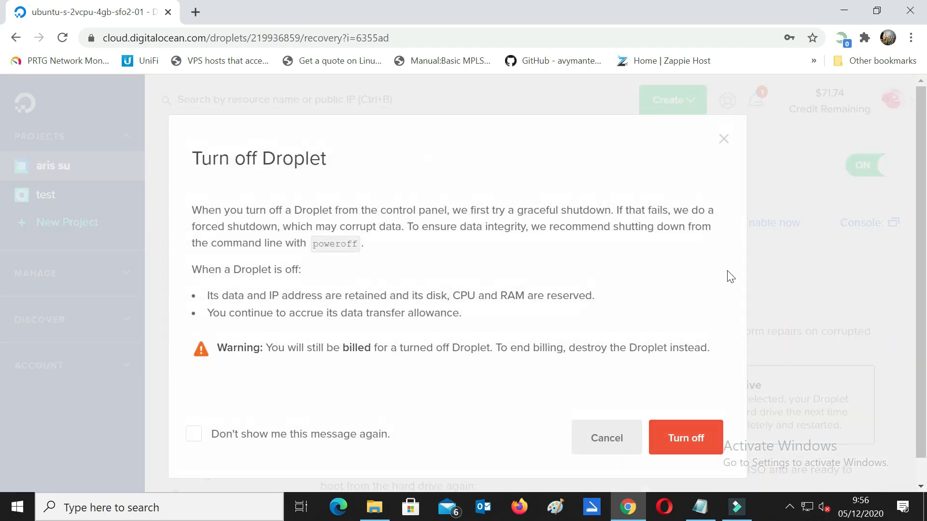
click(684, 442)
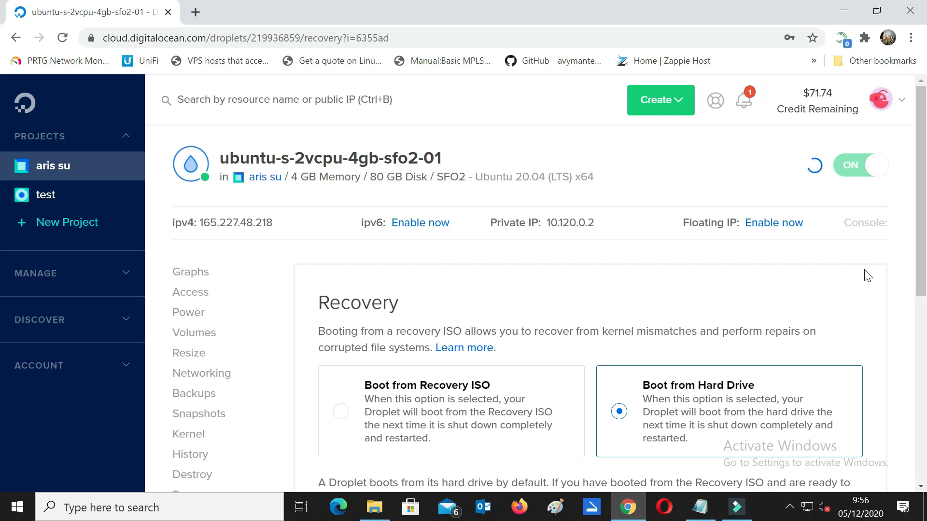
scroll(921, 278, down, 1)
scroll(921, 278, up, 1)
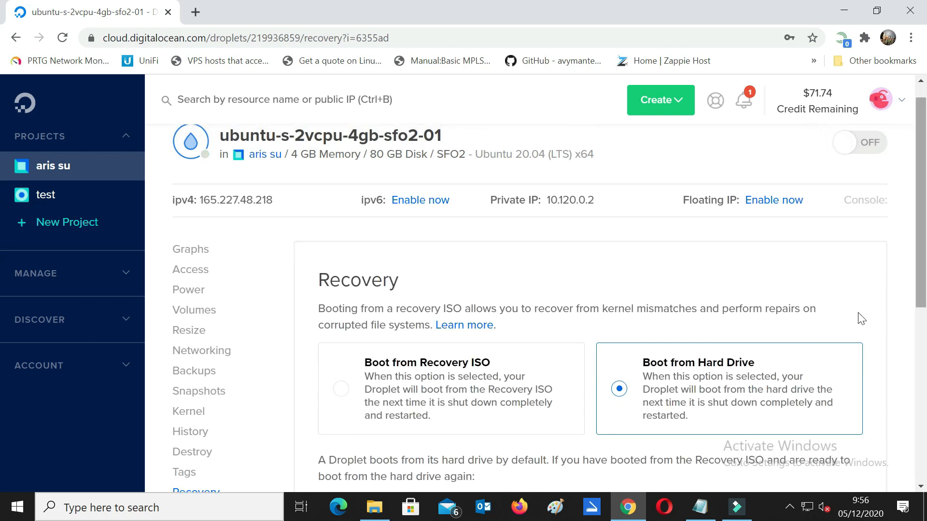
click(343, 389)
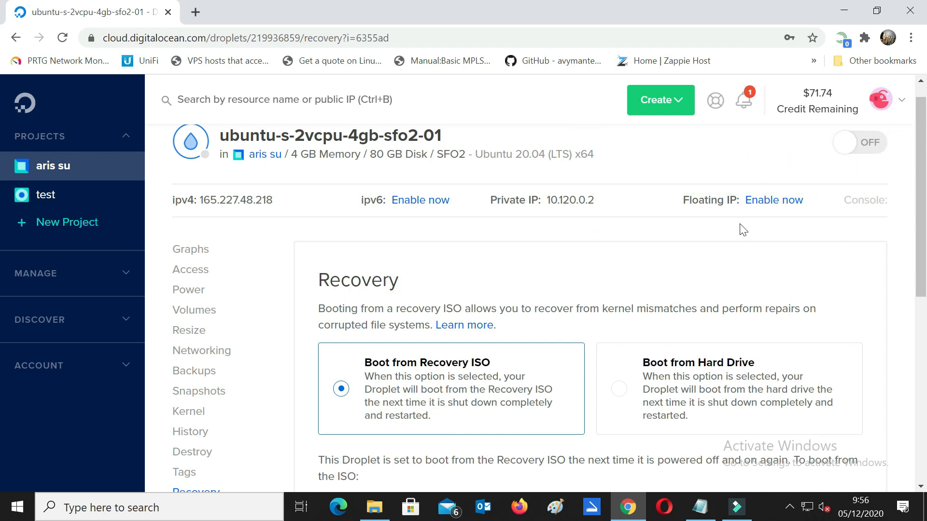
Step: Power the droplet back on and view its Ubuntu 18.04 recovery menu in the web console
click(867, 167)
drag(925, 242, 923, 254)
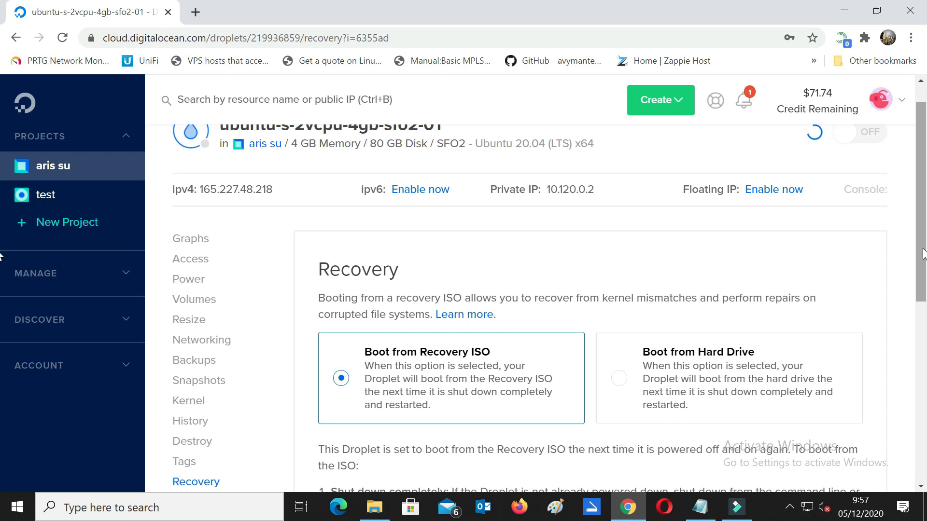
drag(922, 253, 920, 229)
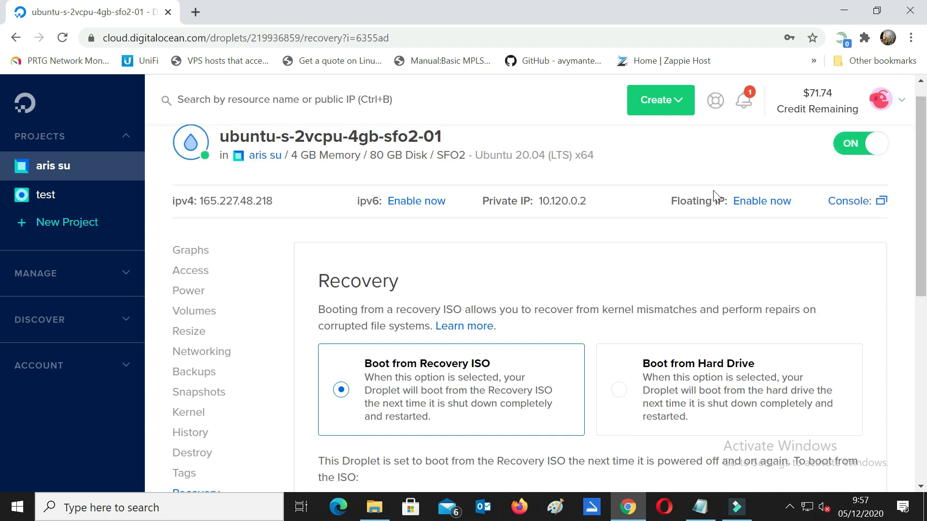
scroll(869, 207, down, 3)
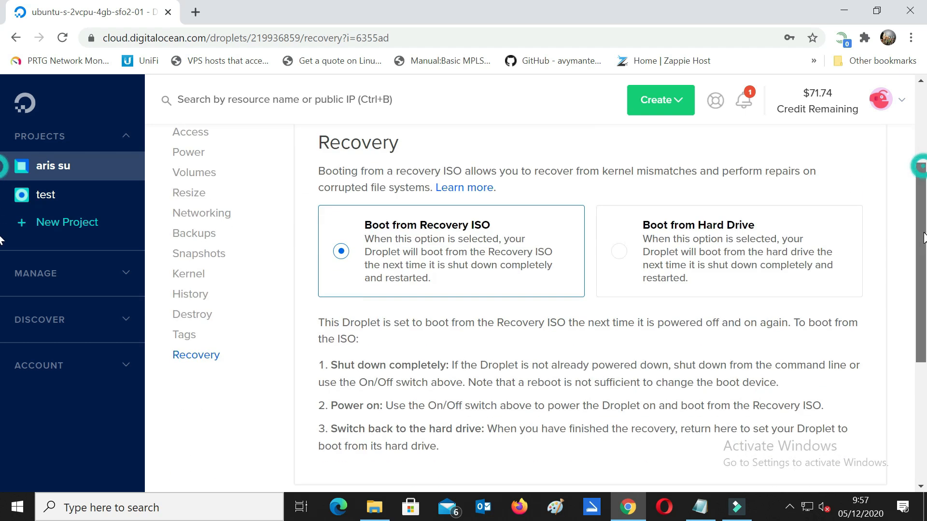
scroll(869, 155, up, 2)
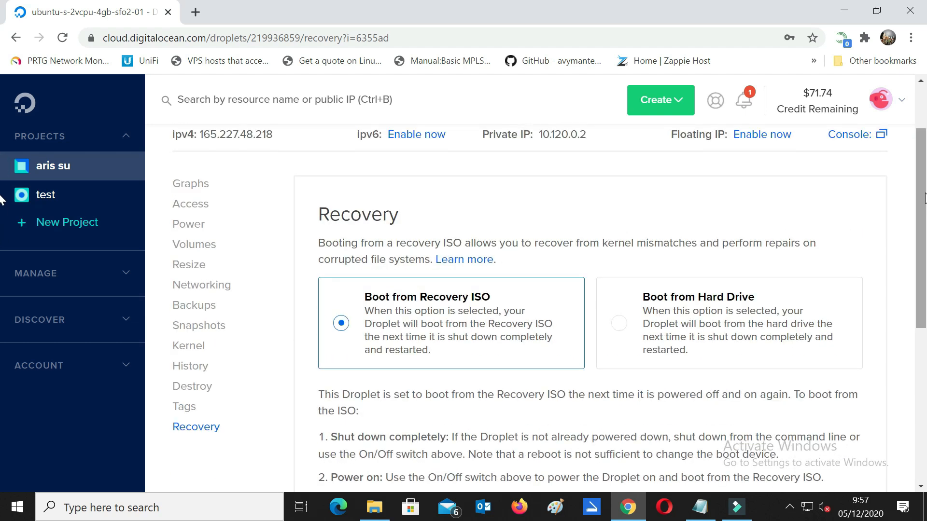
click(859, 138)
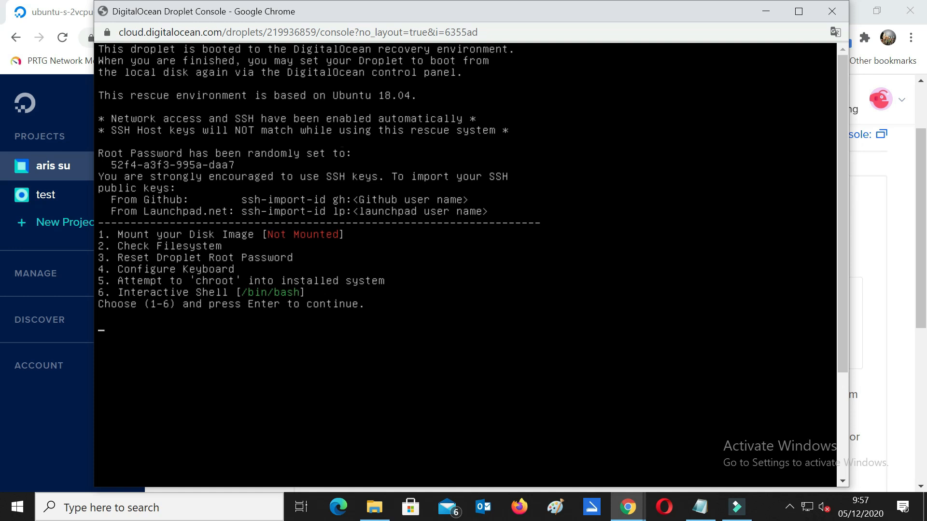
Step: Choose option 1 in the recovery console to mount the disk image at /dev/vda1, then minimize the console
click(119, 228)
click(153, 230)
click(270, 236)
click(175, 231)
key(Return)
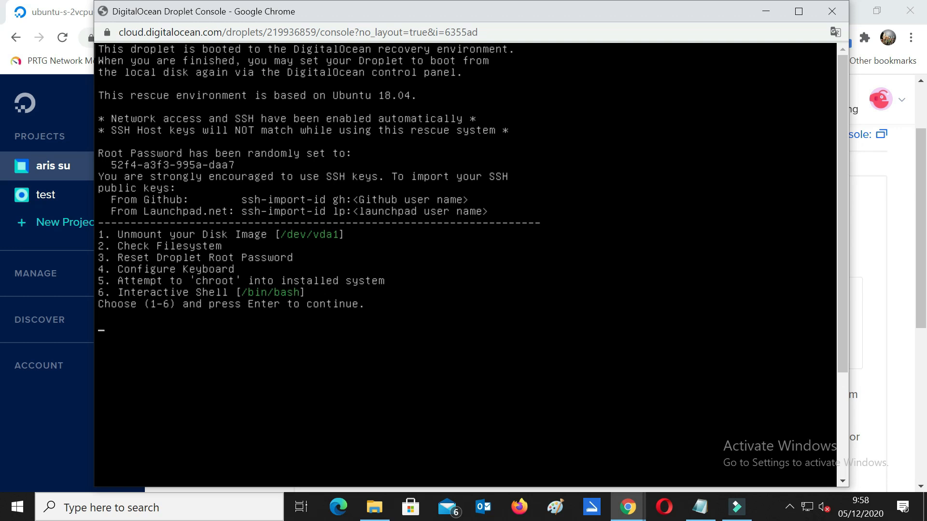
click(764, 15)
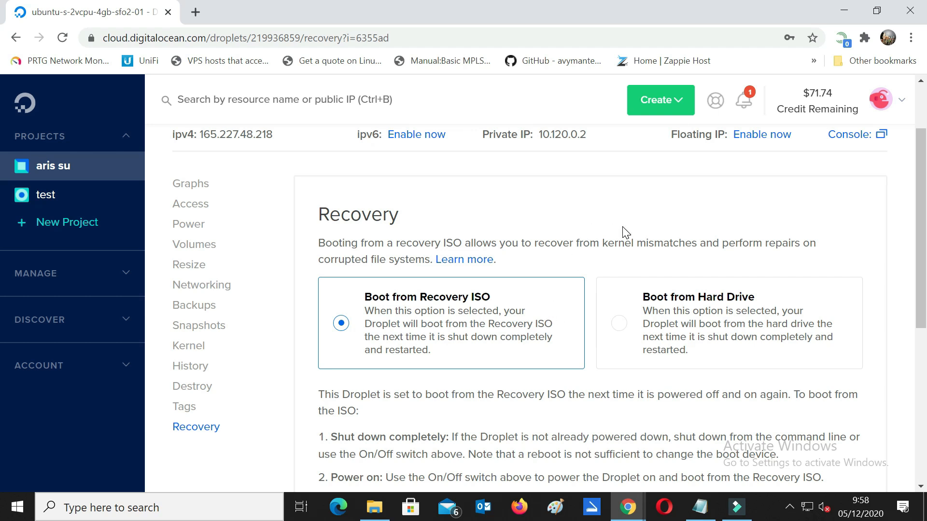
scroll(625, 233, up, 2)
Step: Launch PuTTY from a Windows Start search for 'putty'
click(193, 508)
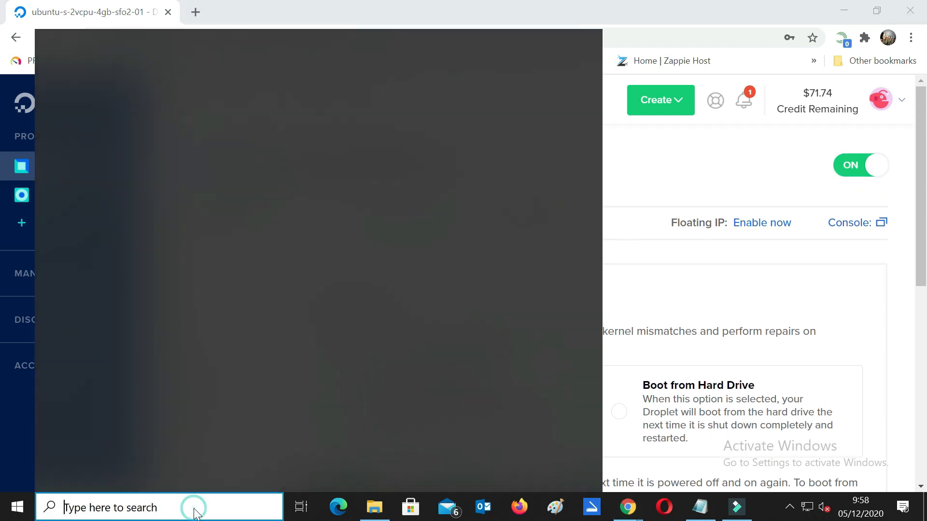
text(pu)
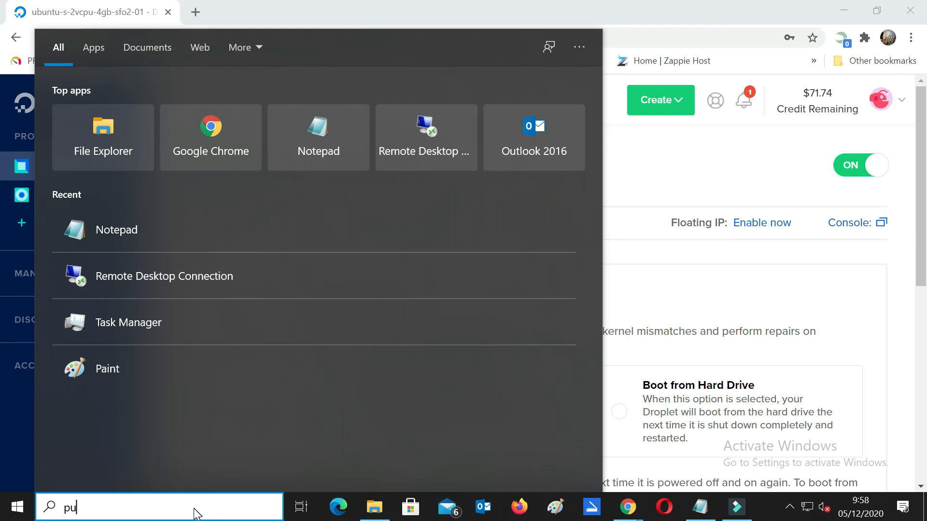
text(tty)
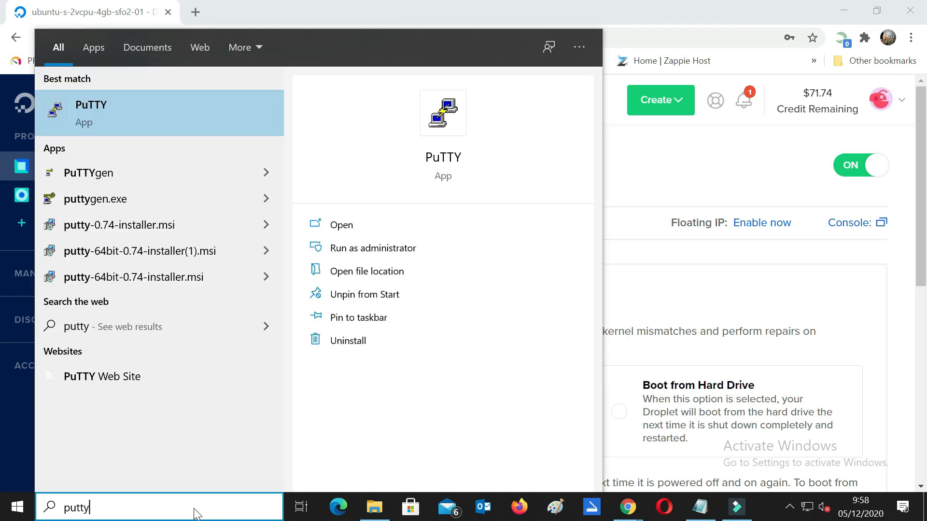
click(166, 121)
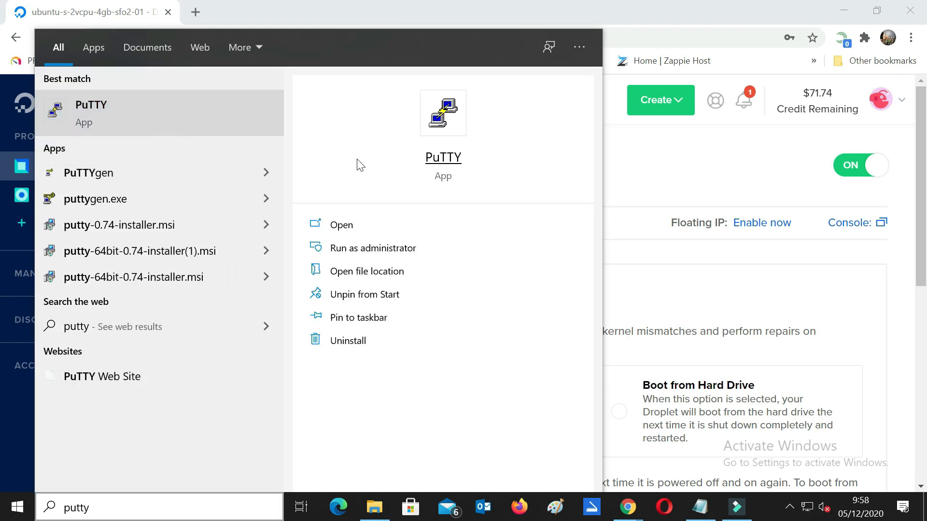
click(173, 113)
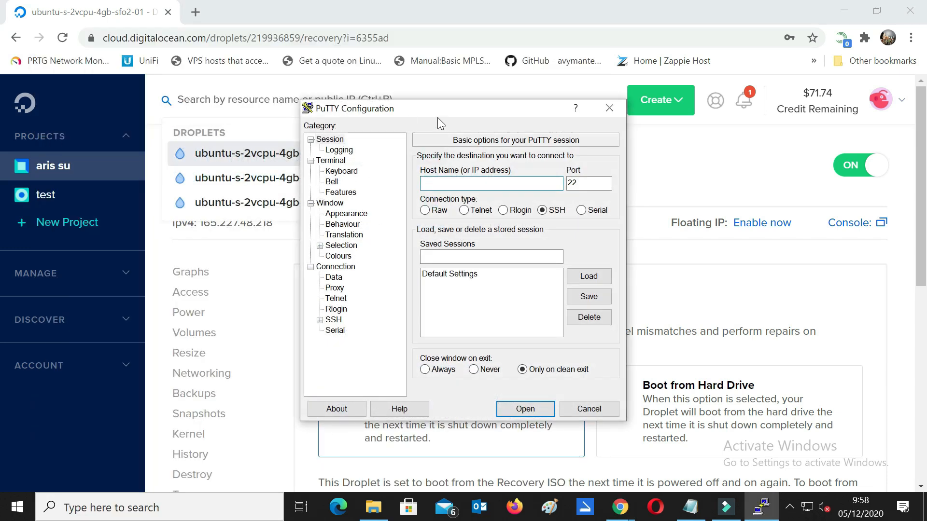
Step: Copy the droplet's IPv4 165.227.48.218 into PuTTY's Host Name and open the SSH connection
click(855, 276)
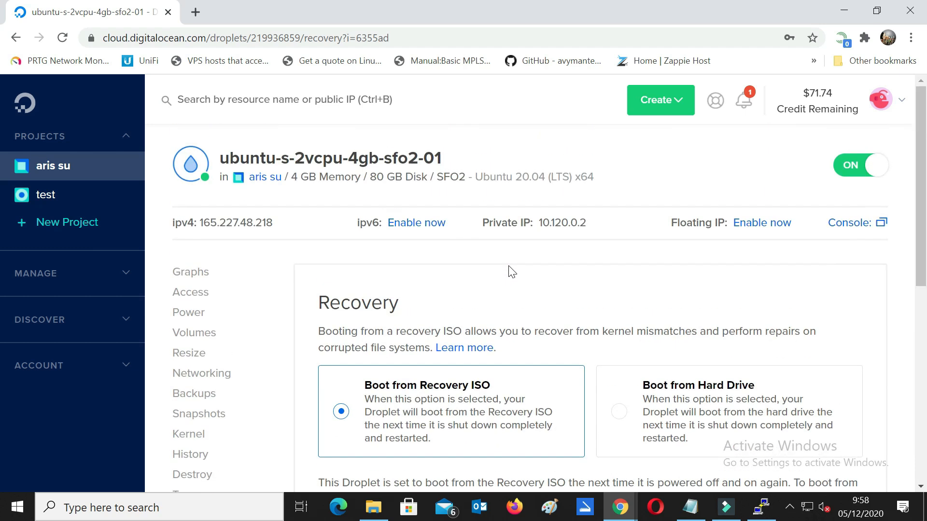
mouse_move(256, 225)
click(775, 511)
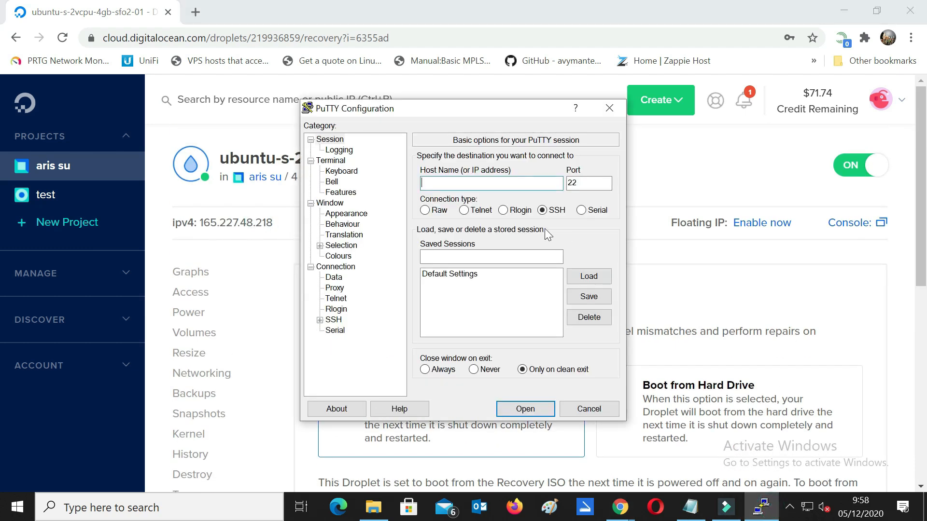
click(502, 184)
drag(485, 107, 578, 109)
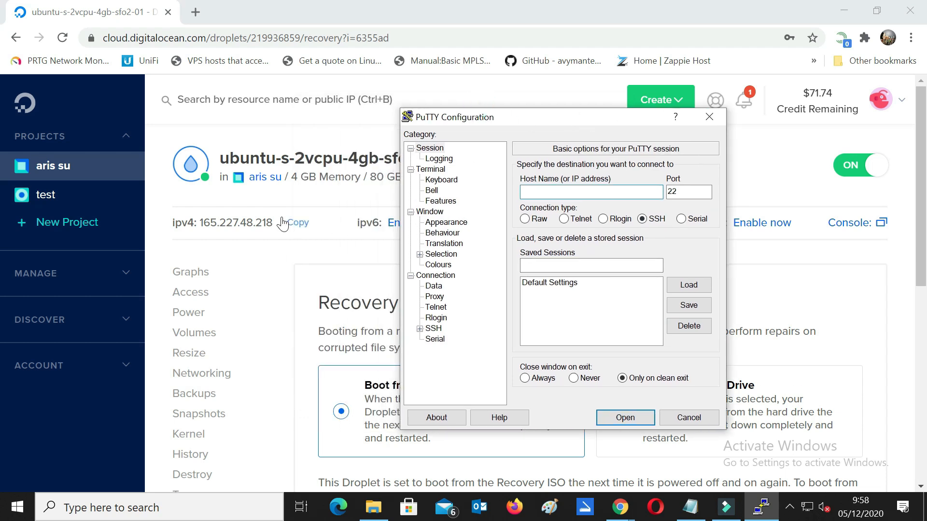
click(250, 227)
click(761, 507)
click(579, 192)
text(165.227.48.218)
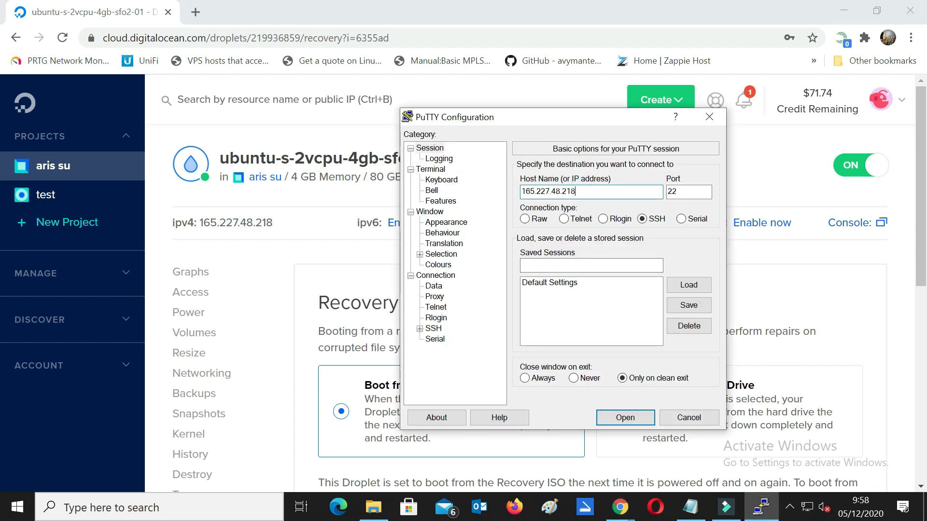
click(626, 418)
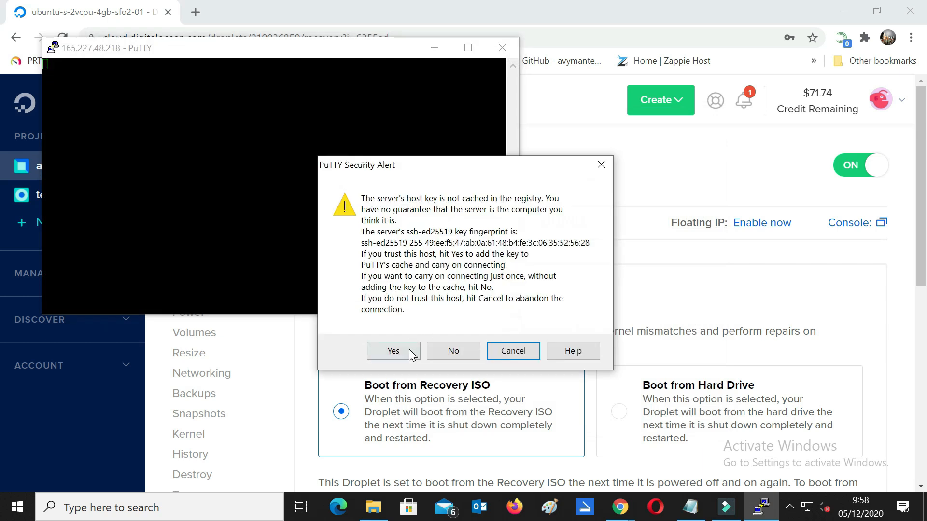
Step: Trust the server's host key and enter root as the login name
click(410, 350)
drag(350, 54, 455, 59)
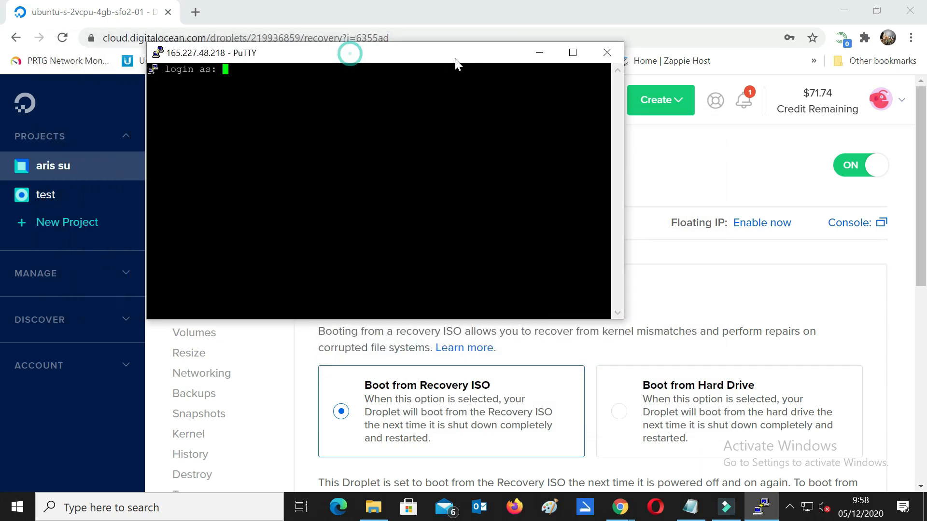
text(root)
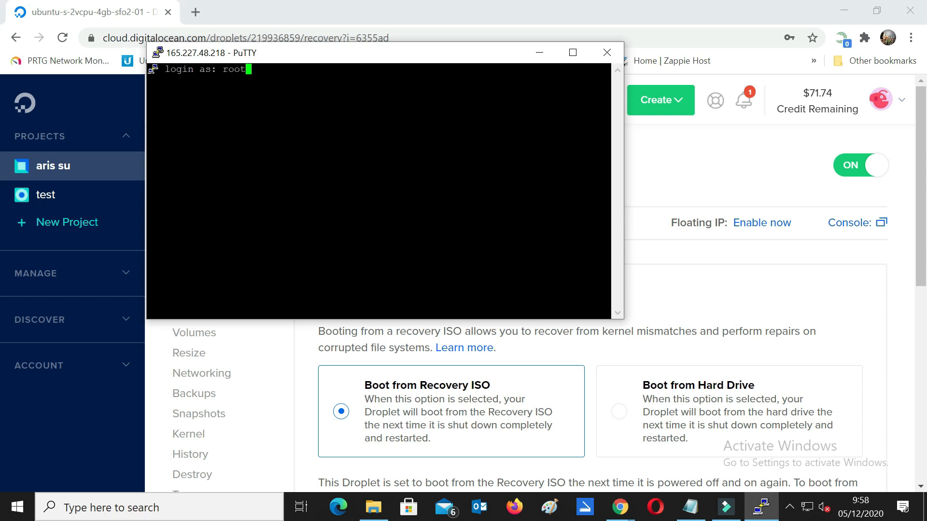
Step: Uncover the droplet's recovery console to read the root password
mouse_move(628, 499)
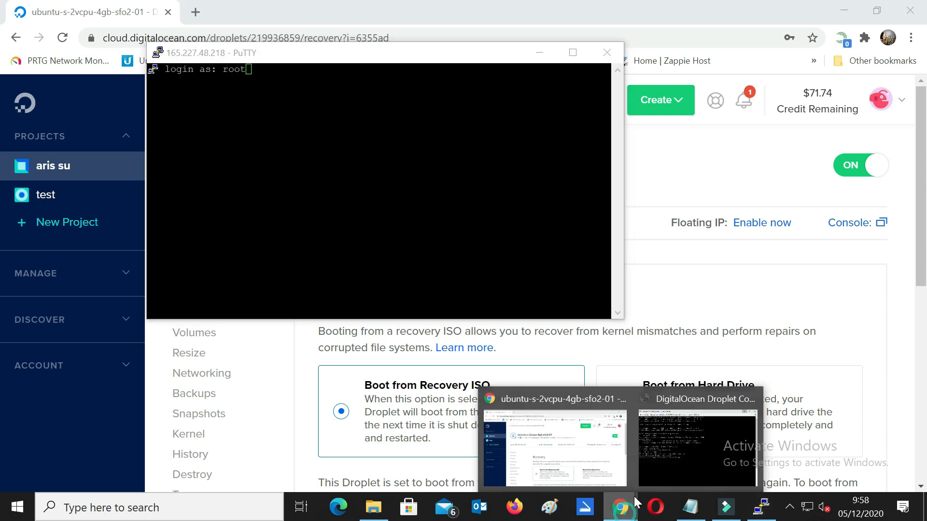
click(710, 433)
click(761, 506)
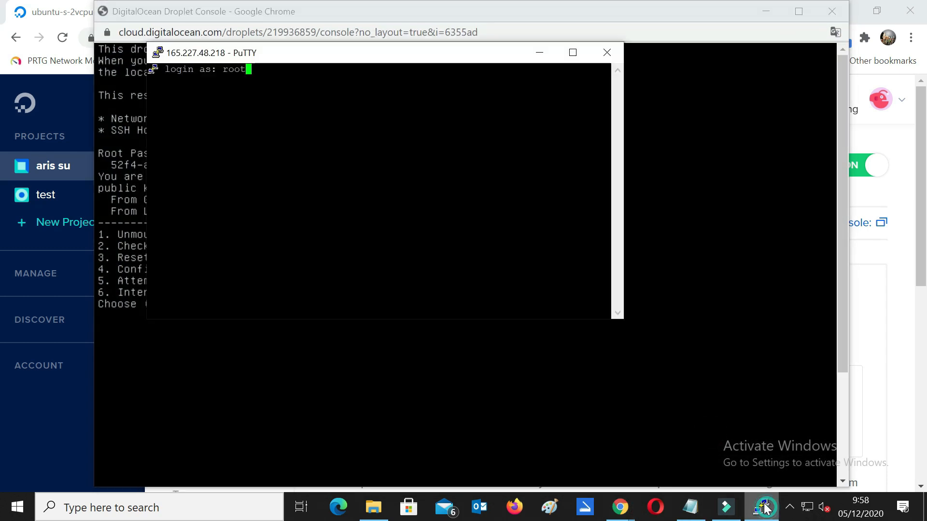
drag(488, 55, 664, 82)
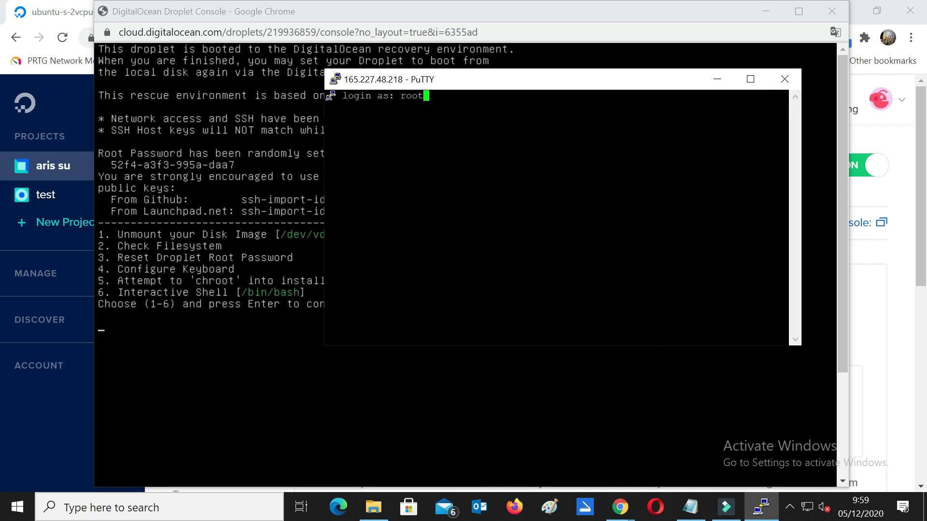
click(113, 165)
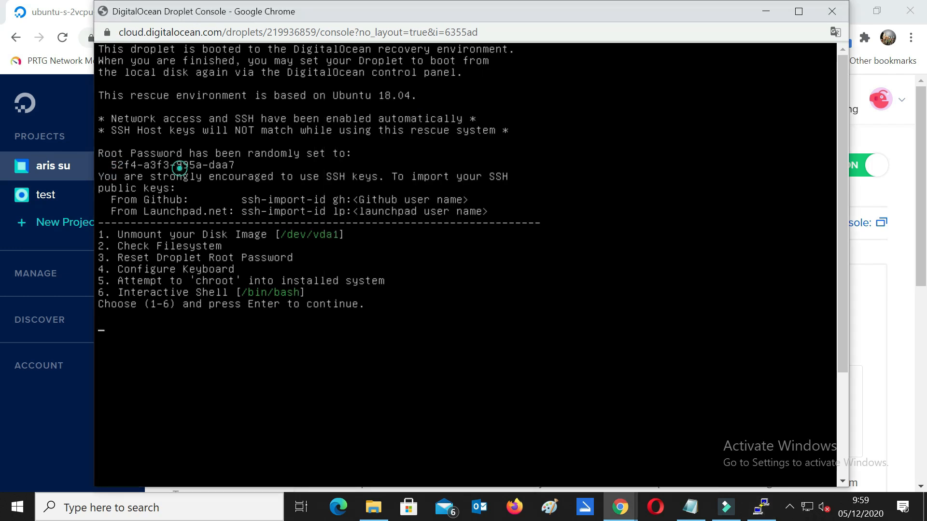
click(108, 165)
click(210, 169)
Step: Finish logging in as root with that password and run ls at the recovery shell prompt
click(762, 506)
click(698, 291)
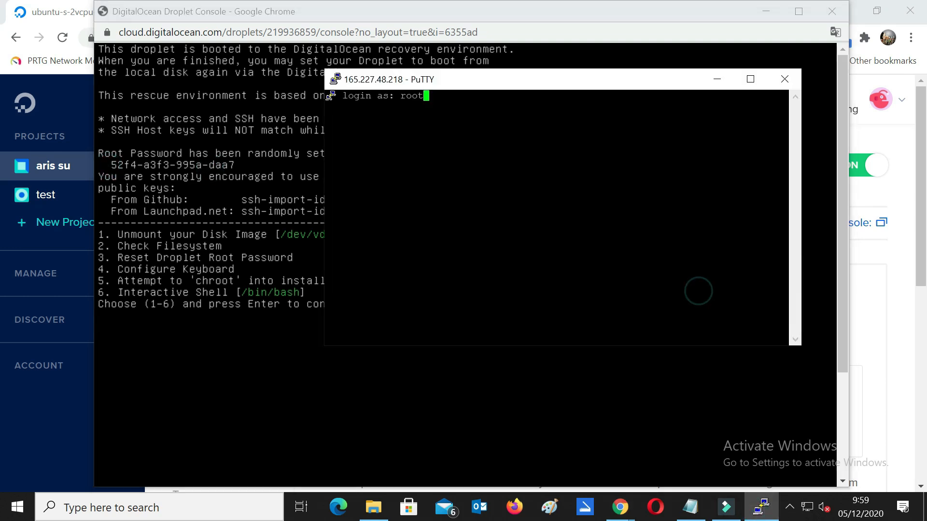
key(Return)
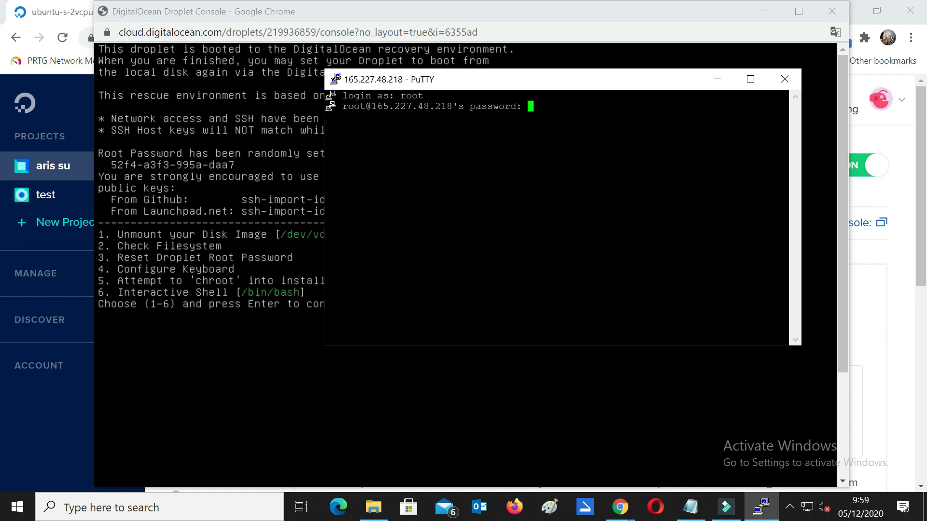
key(Return)
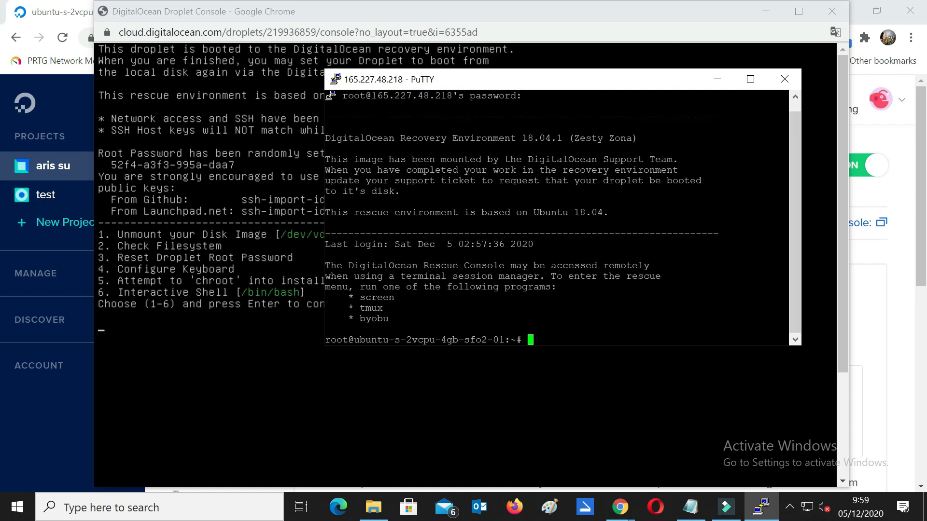
key(Return)
key(Return)
text(ls)
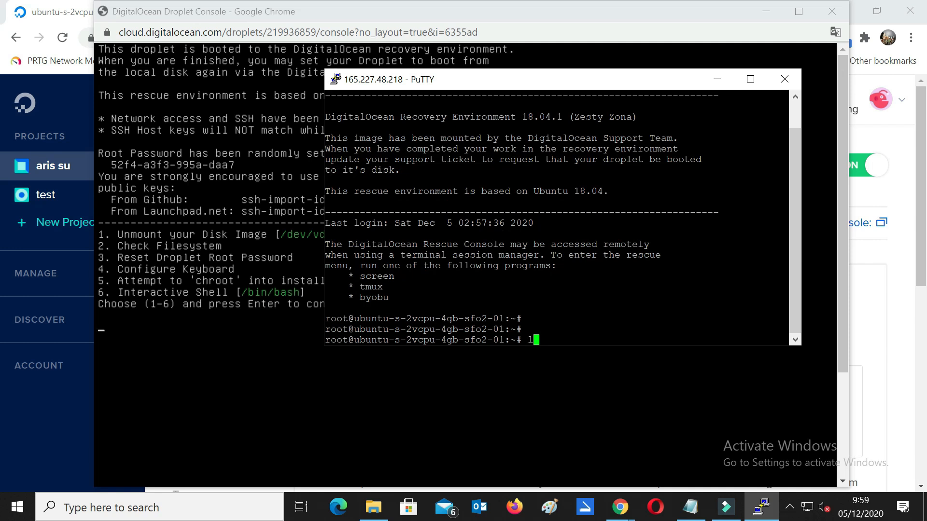
key(Return)
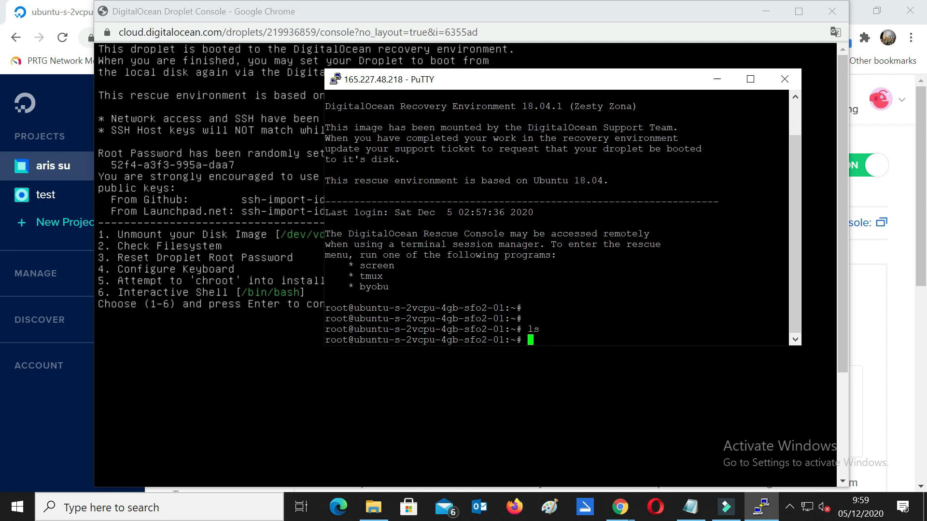
click(773, 16)
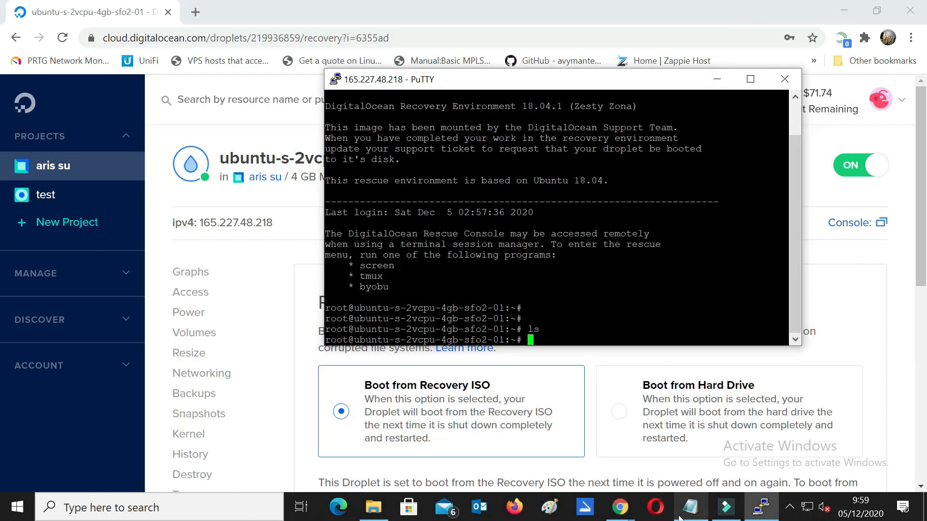
Step: Copy the Windows 10 wget command line from the maximized Notepad install notes
click(690, 507)
click(372, 284)
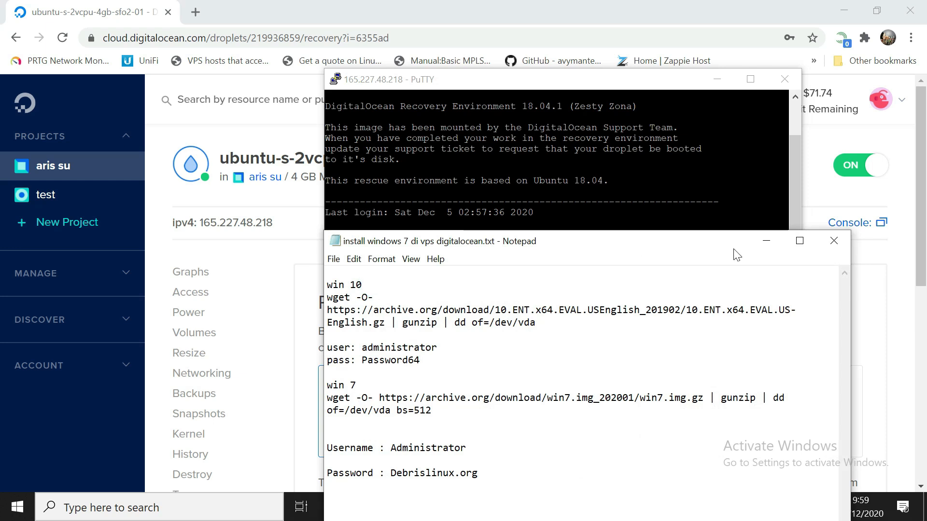
click(803, 241)
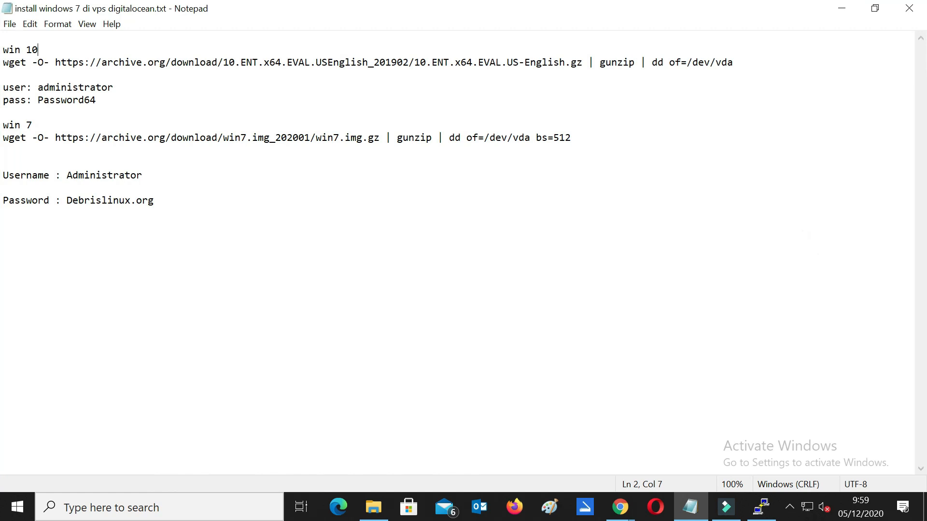
drag(3, 63, 734, 63)
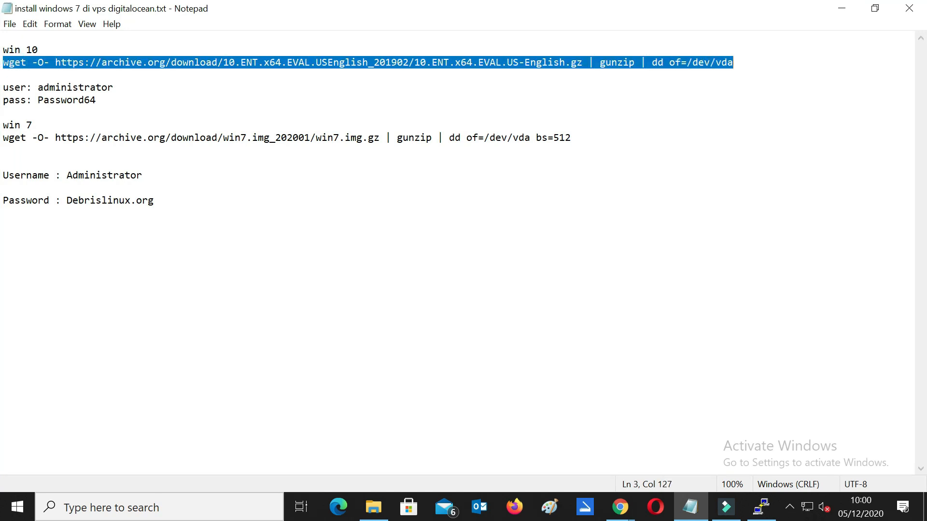
right_click(560, 58)
click(598, 101)
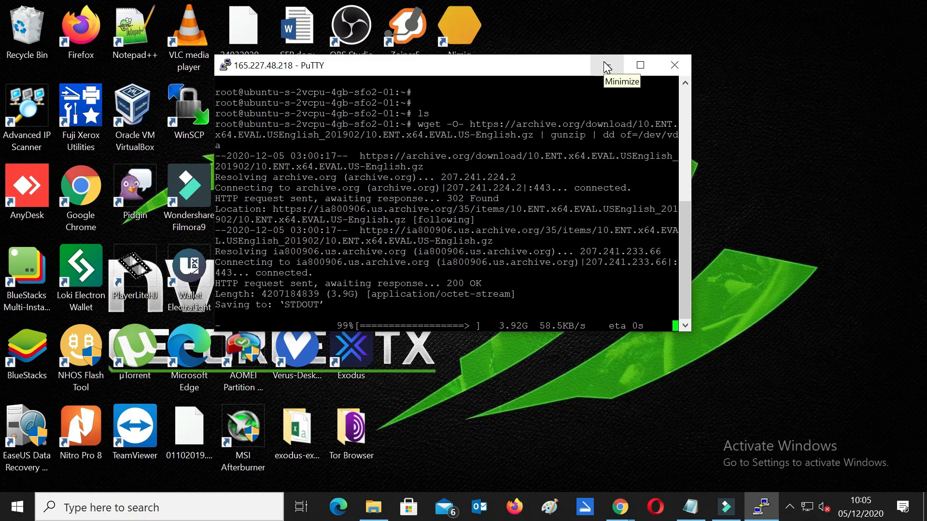
Step: Minimize PuTTY while the 3.92G Windows 10 image streams into /dev/vda, and refresh the desktop
click(607, 68)
right_click(626, 126)
click(647, 161)
right_click(647, 151)
click(650, 154)
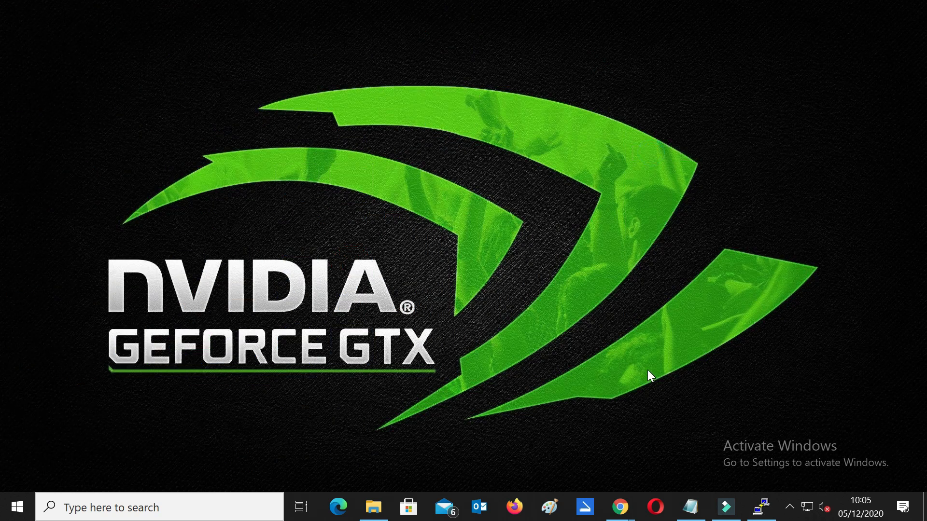
mouse_move(618, 514)
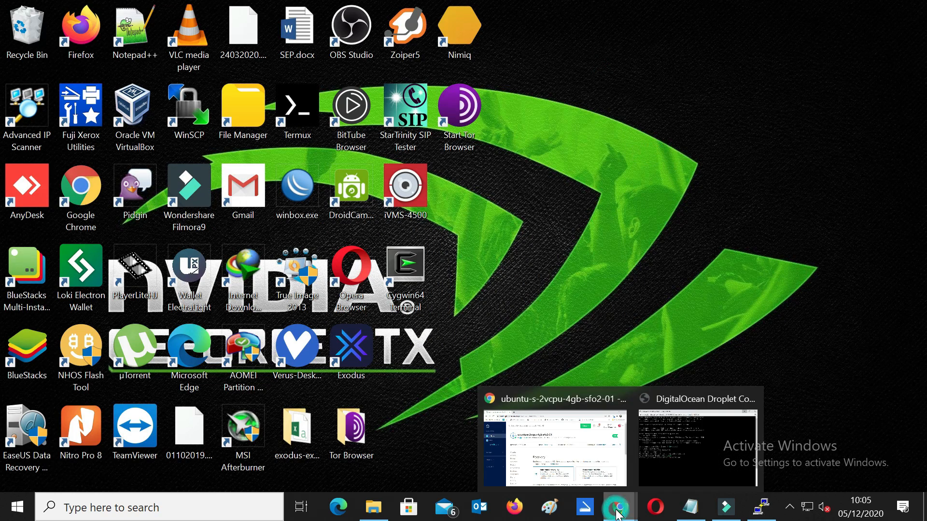
click(549, 437)
Step: Open a new Chrome tab and begin typing 'su' in the address bar
click(196, 12)
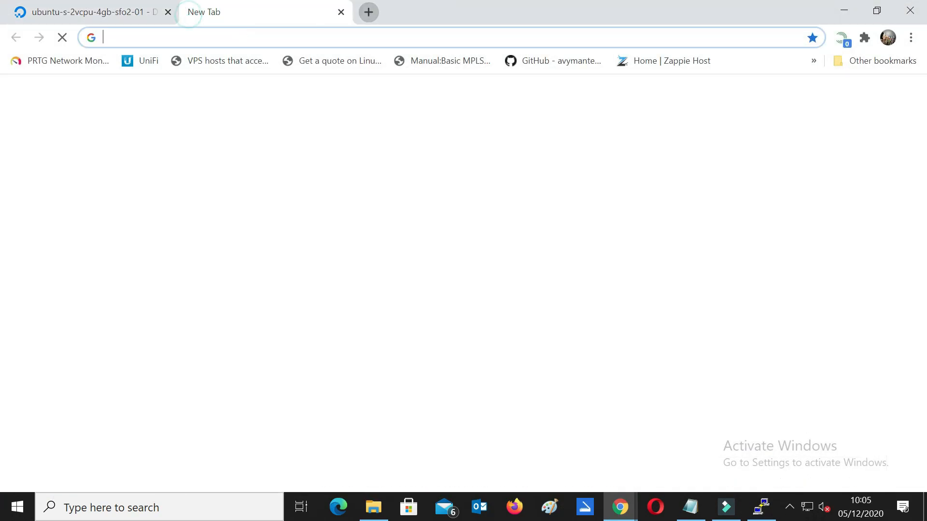
click(306, 27)
text(p)
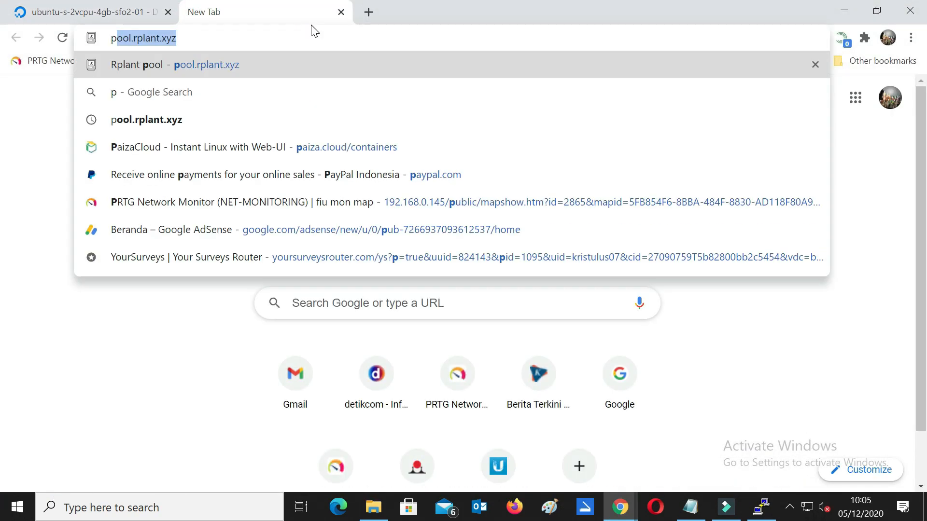
key(BackSpace)
key(BackSpace)
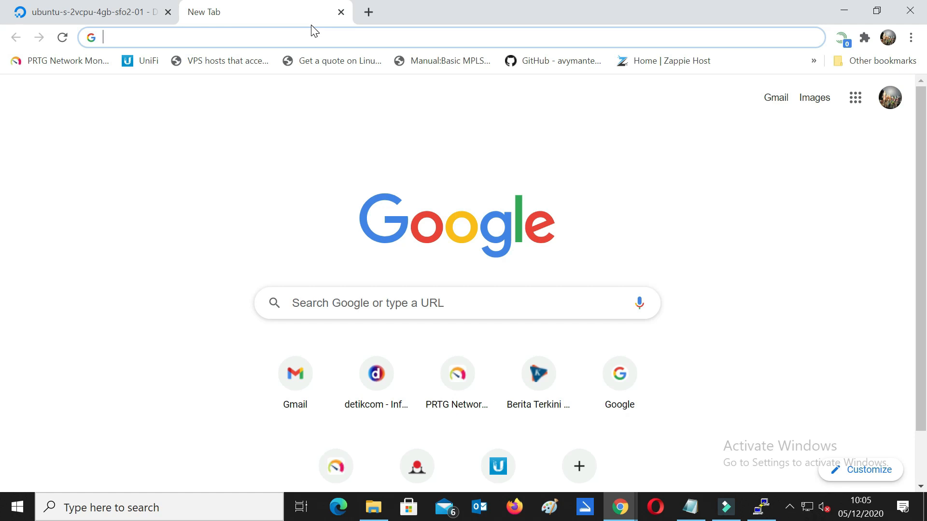
text(s)
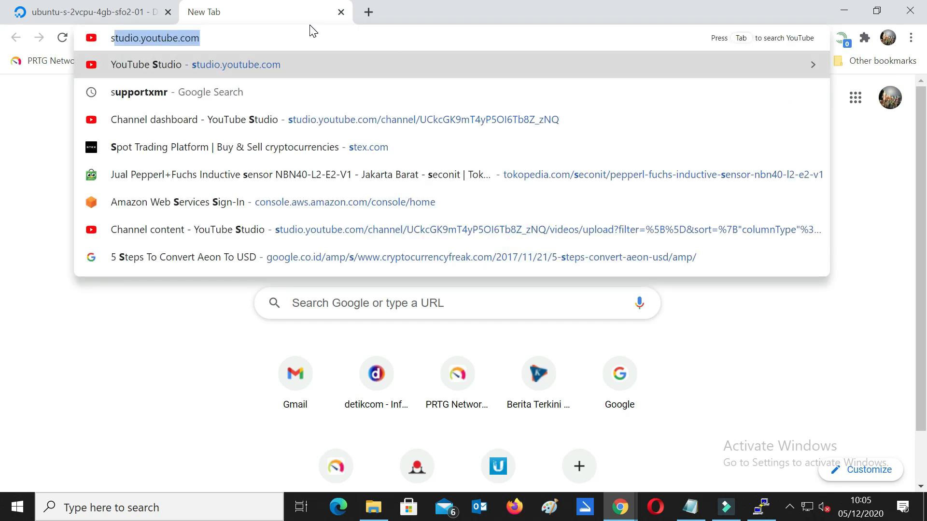
text(u)
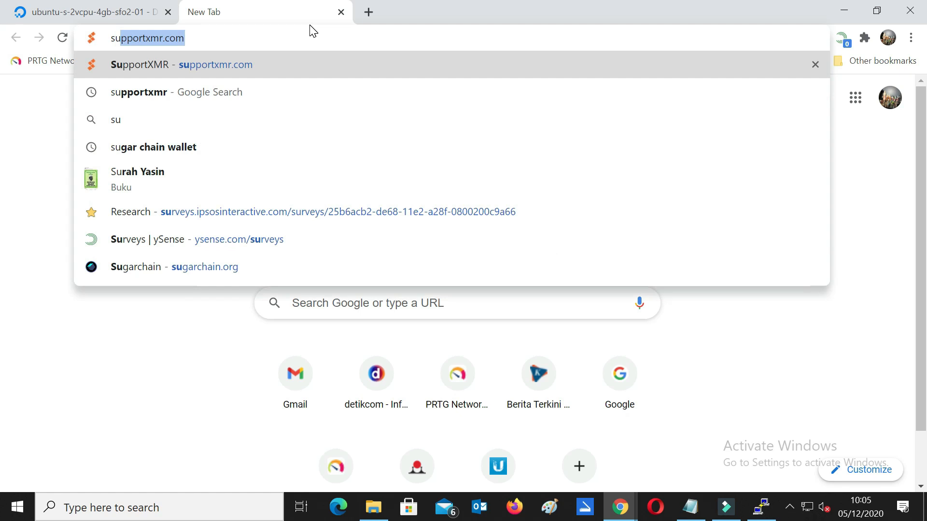
click(266, 72)
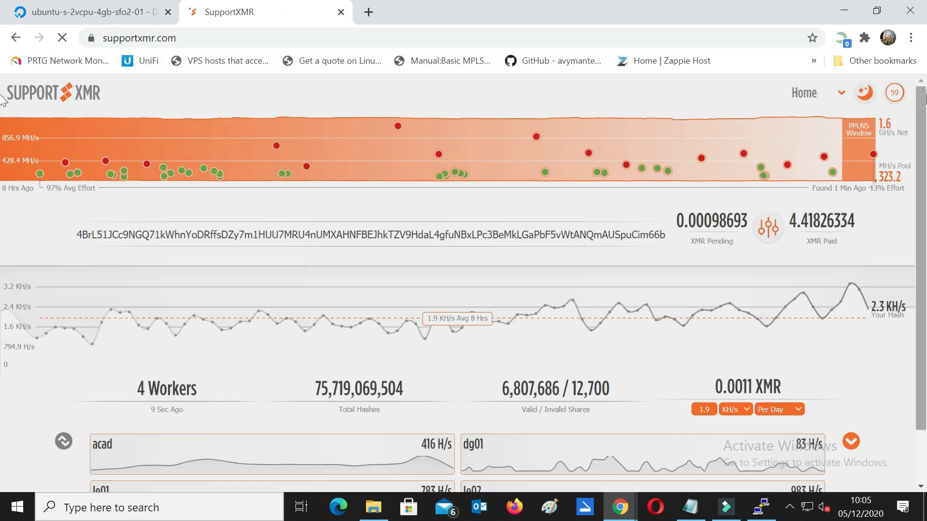
scroll(919, 124, down, 1)
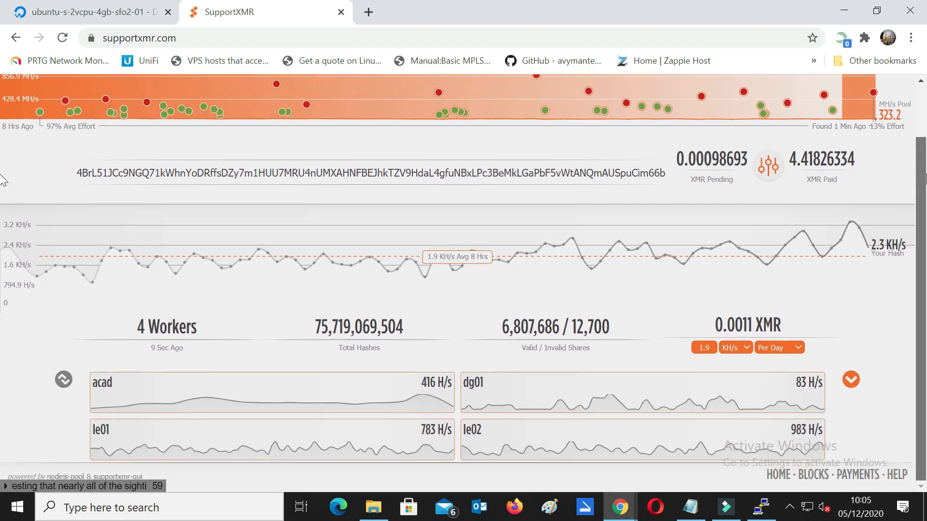
triple_click(717, 325)
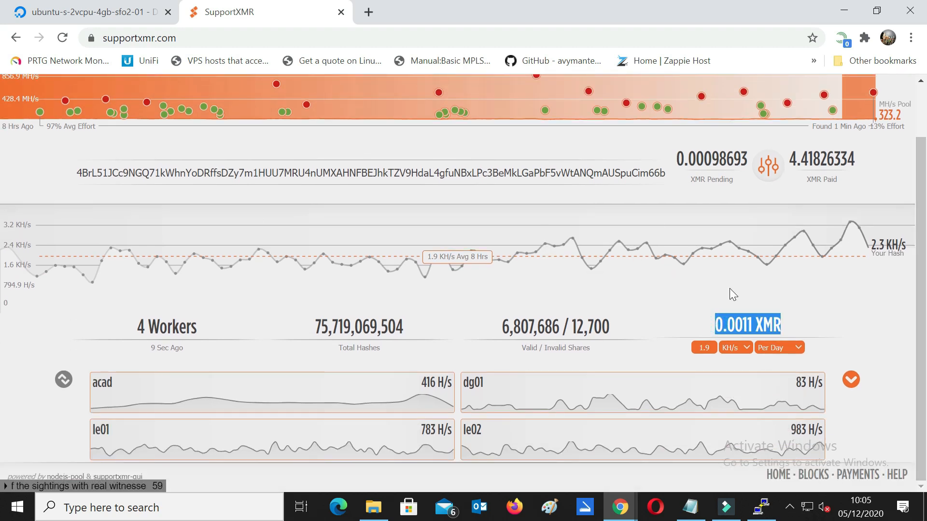
click(762, 191)
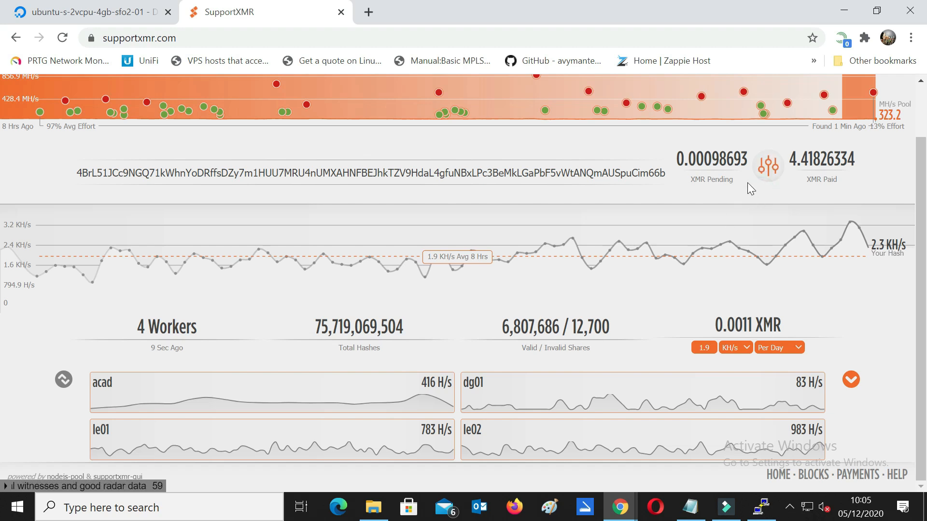
double_click(787, 159)
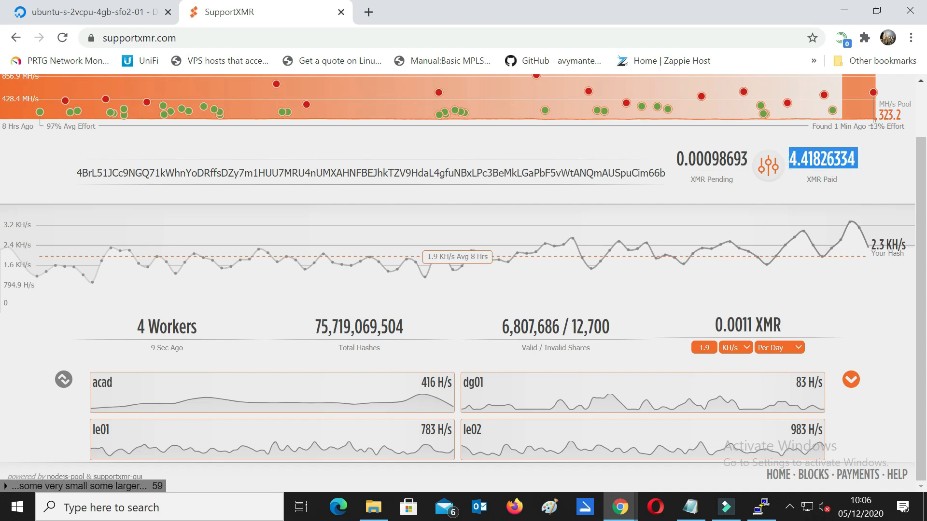
scroll(401, 90, up, 2)
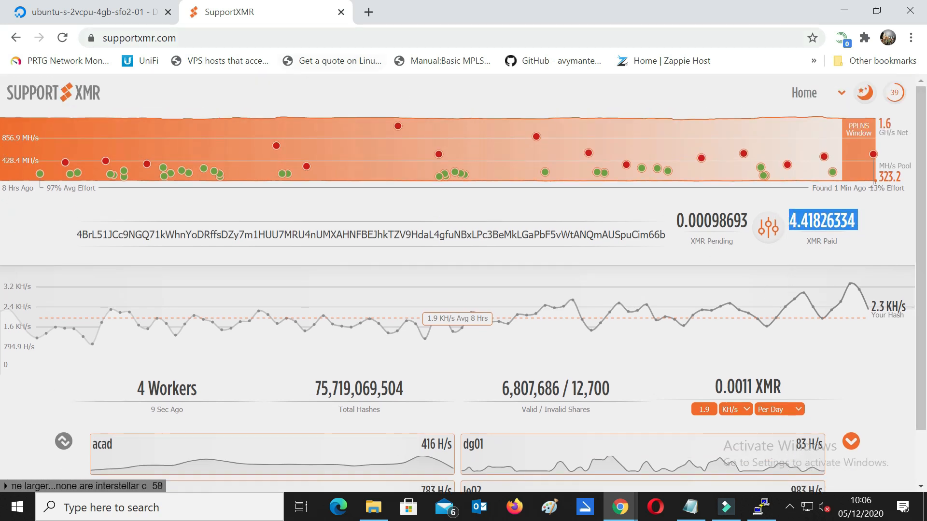
Step: Close the SupportXMR tab, check PuTTY's completed bytes-copied line, and minimize the terminal
click(341, 12)
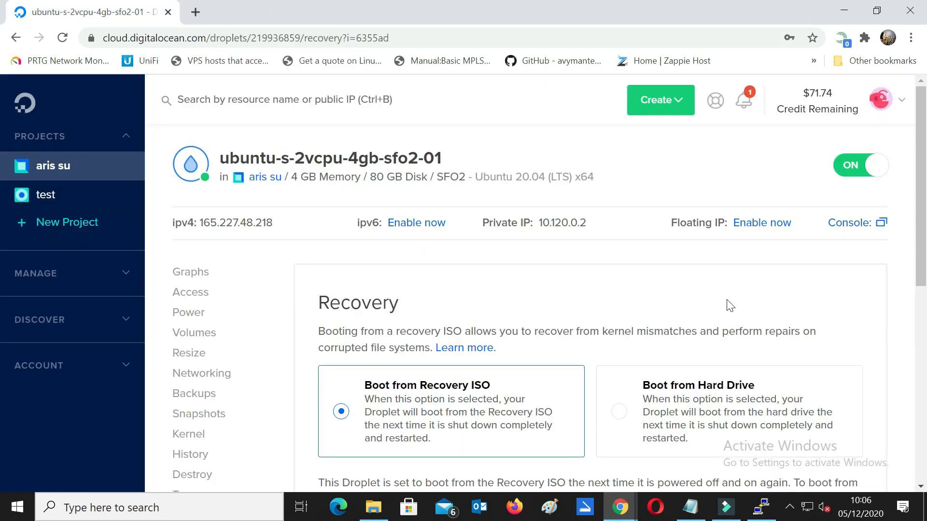
drag(922, 244, 923, 289)
click(762, 506)
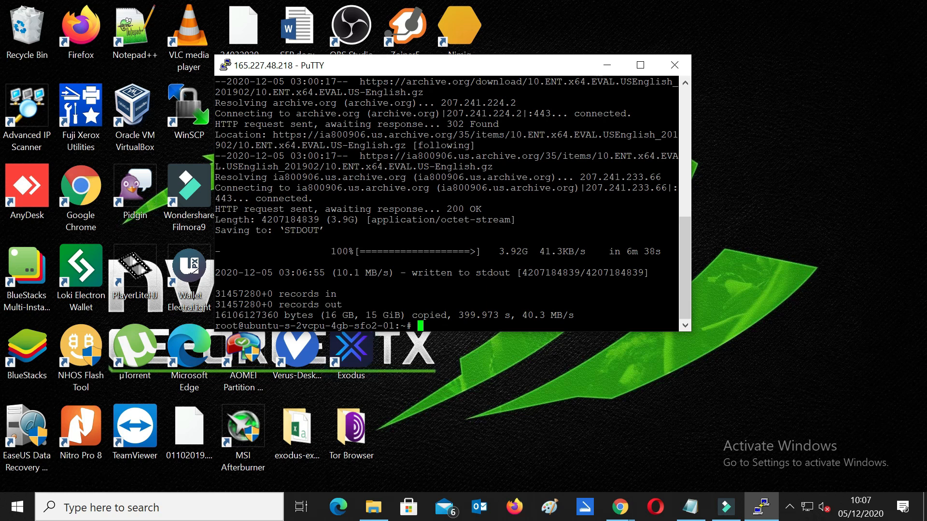
drag(279, 316, 562, 315)
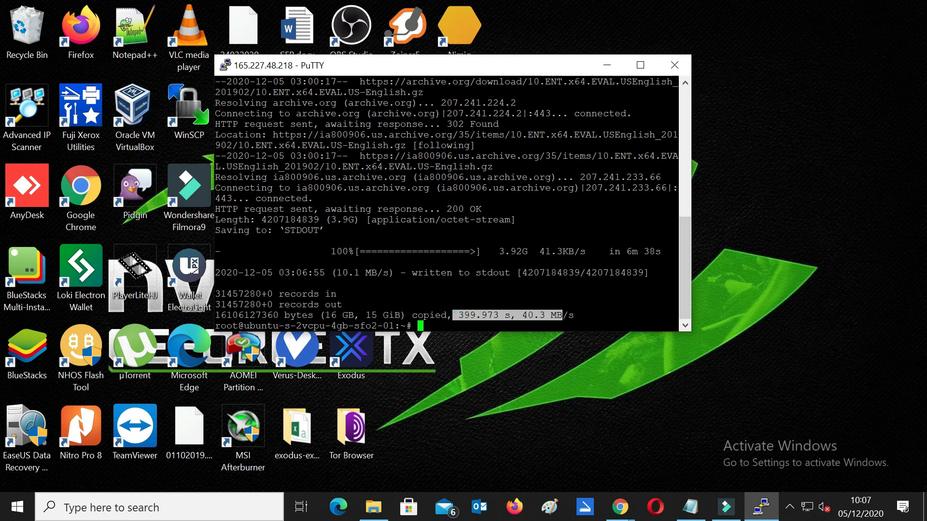
triple_click(457, 315)
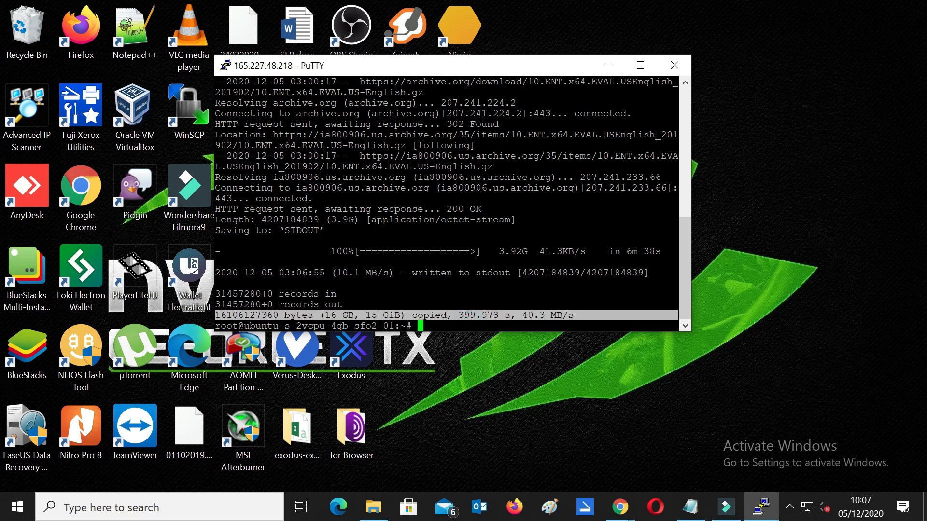
click(530, 321)
click(608, 65)
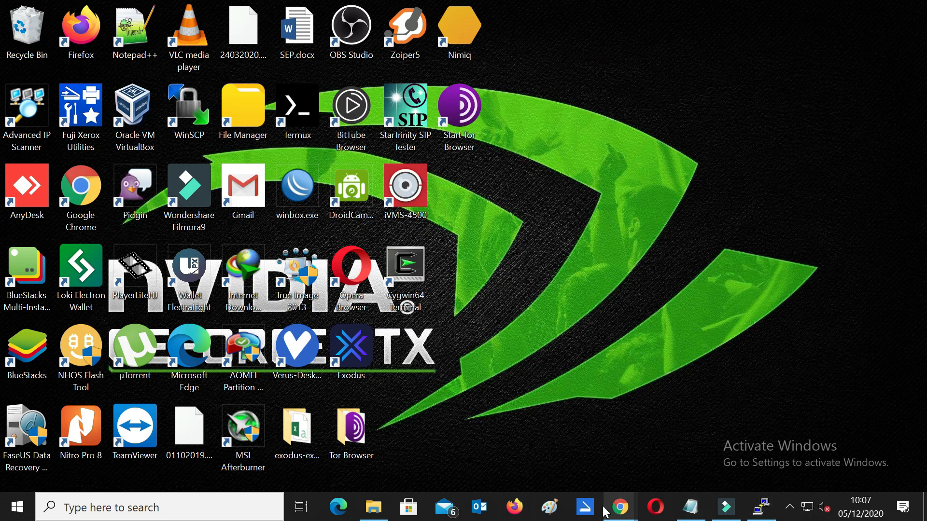
Step: Turn the droplet off from its DigitalOcean page and confirm
mouse_move(620, 509)
click(702, 435)
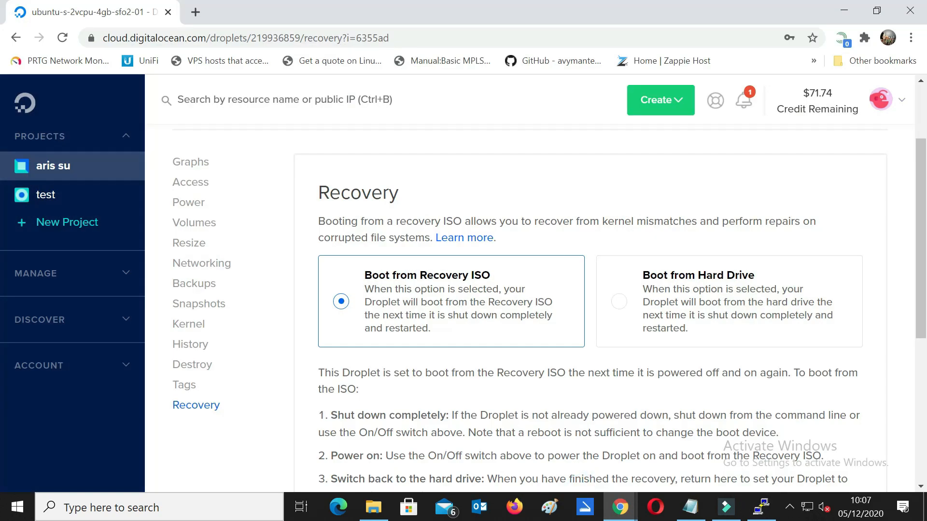
scroll(676, 272, up, 3)
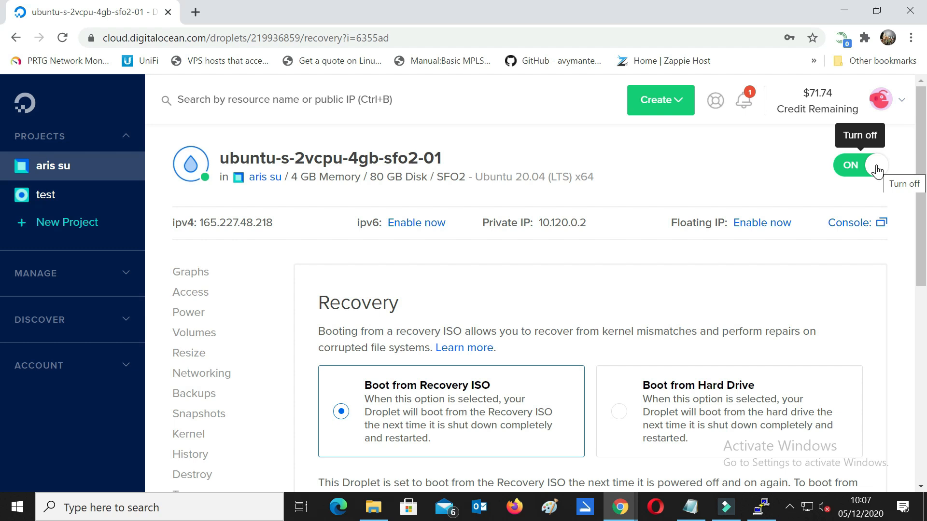
click(878, 170)
click(673, 435)
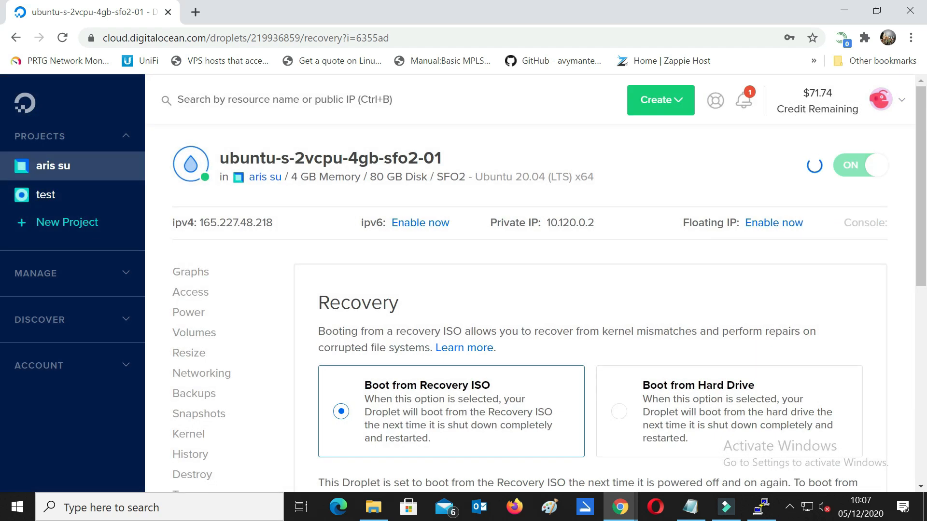
Step: Set Recovery to Boot from Hard Drive and power the droplet back on
mouse_move(921, 158)
mouse_down()
mouse_move(925, 184)
mouse_move(925, 166)
mouse_up()
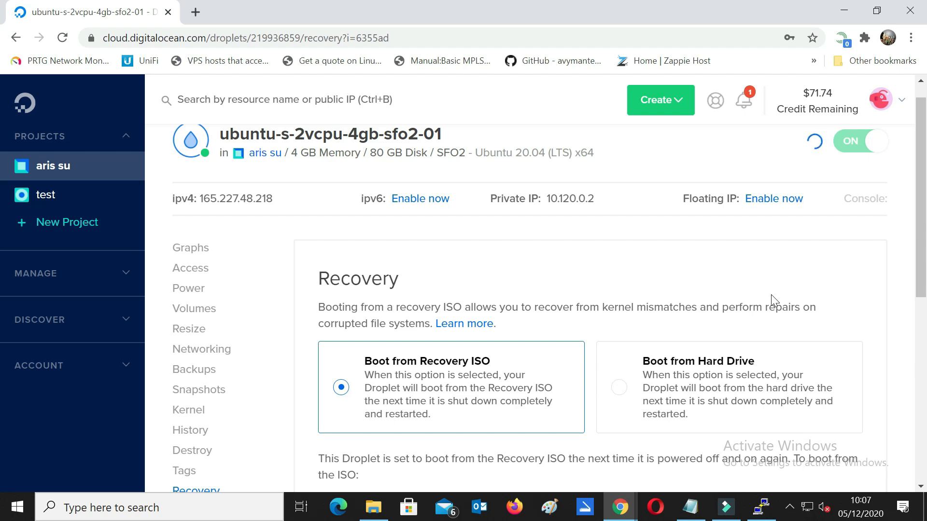
click(620, 389)
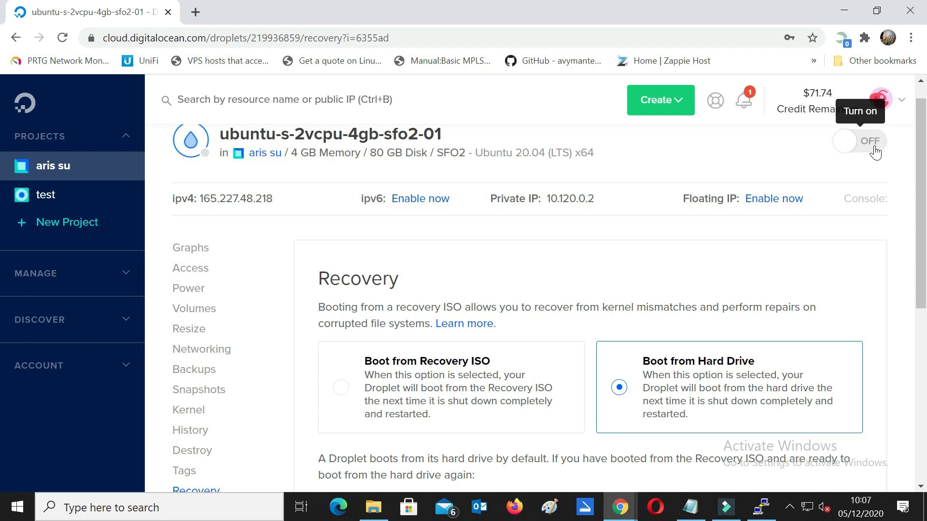
click(874, 152)
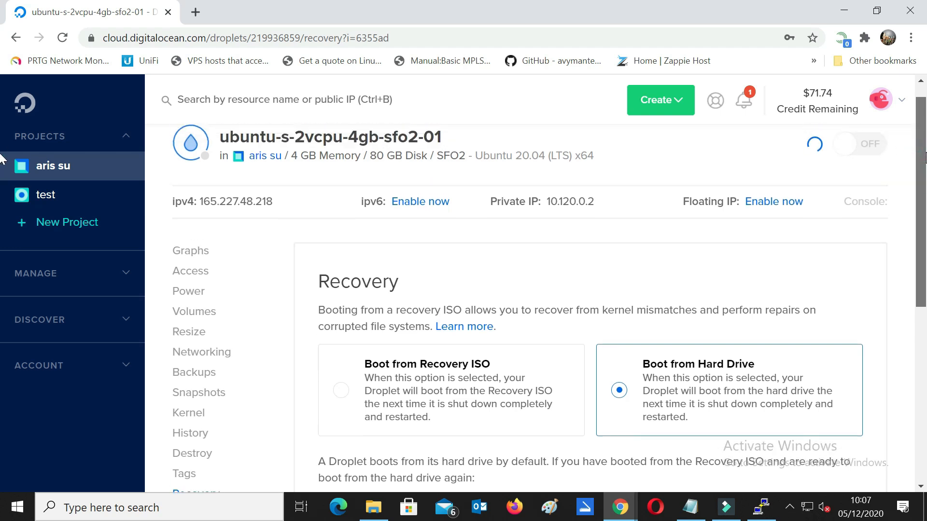
key(ctrl+plus)
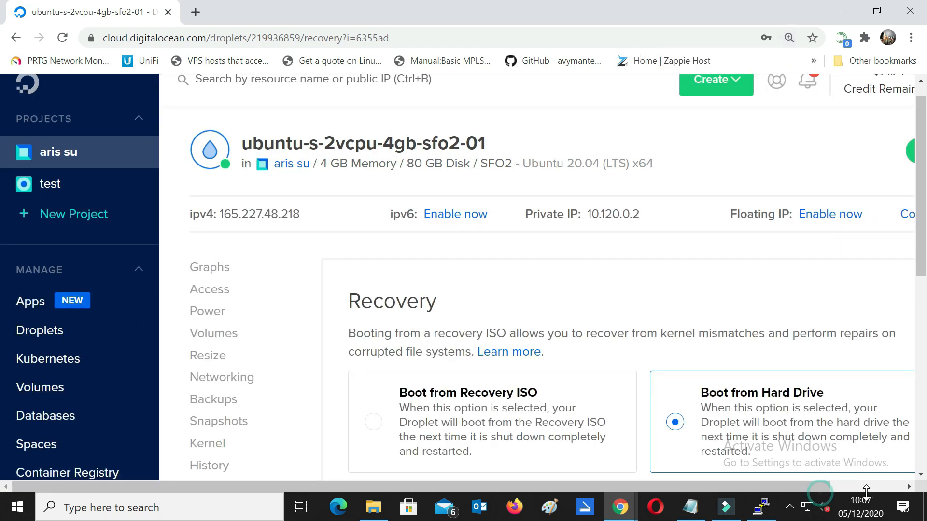
click(820, 483)
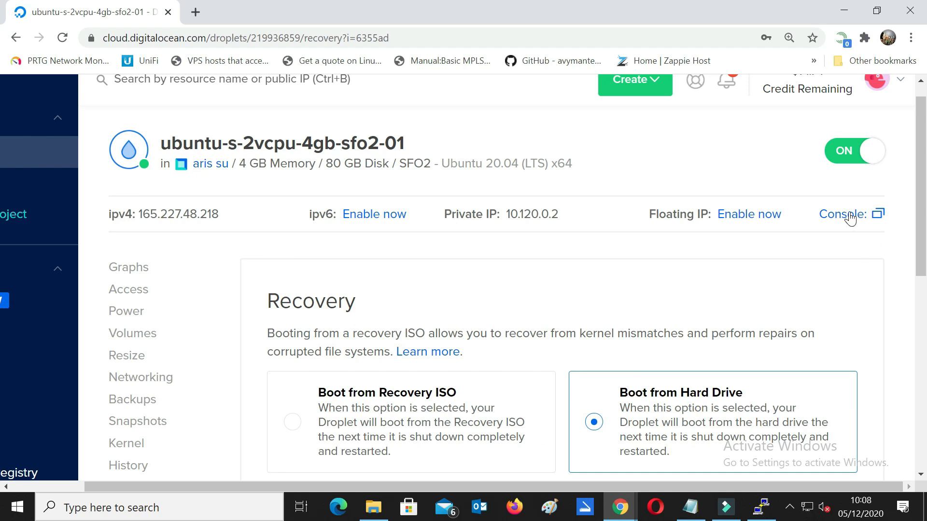
scroll(922, 128, up, 1)
drag(925, 124, 924, 177)
Step: Open the droplet's web console and sign in to Windows 10 with the account password
click(858, 227)
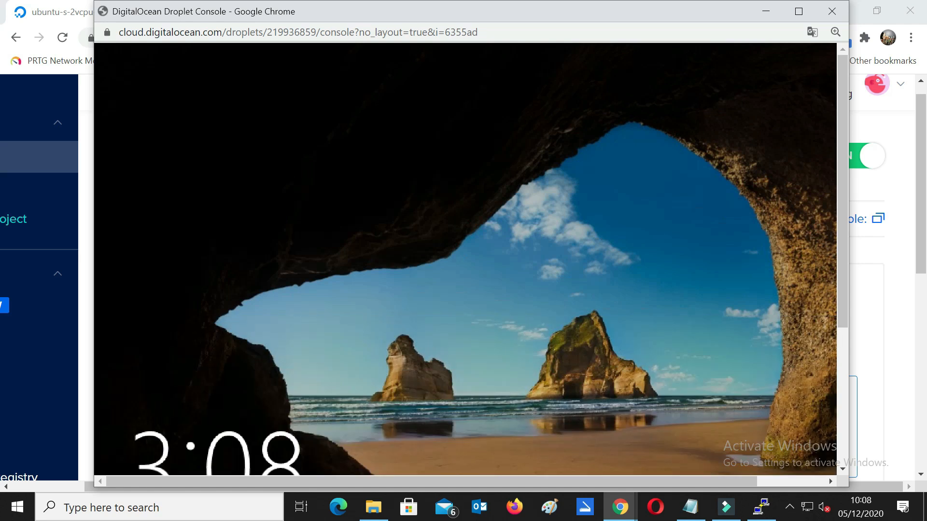
click(842, 415)
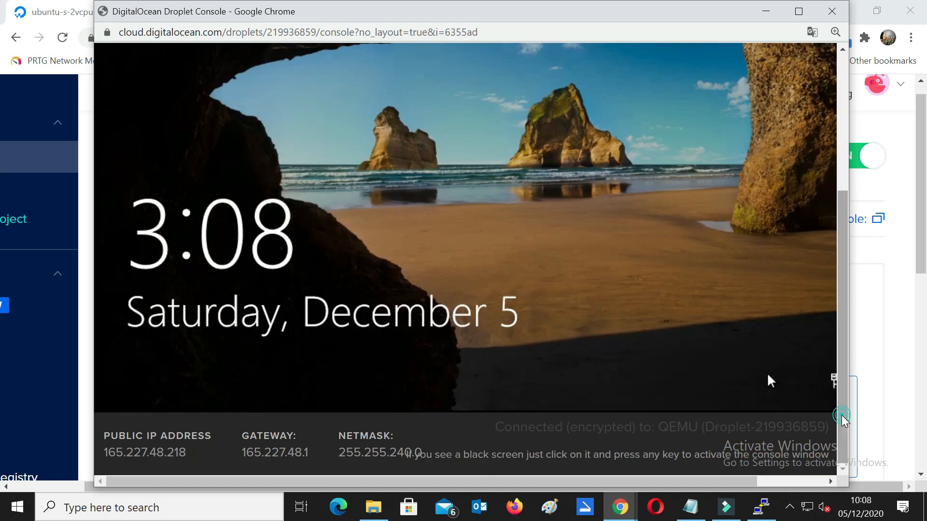
click(407, 185)
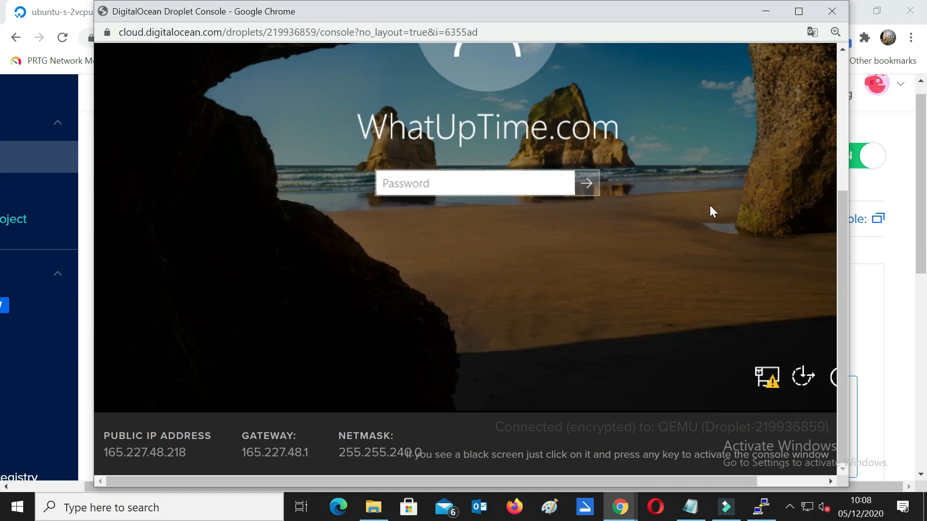
drag(837, 245, 841, 184)
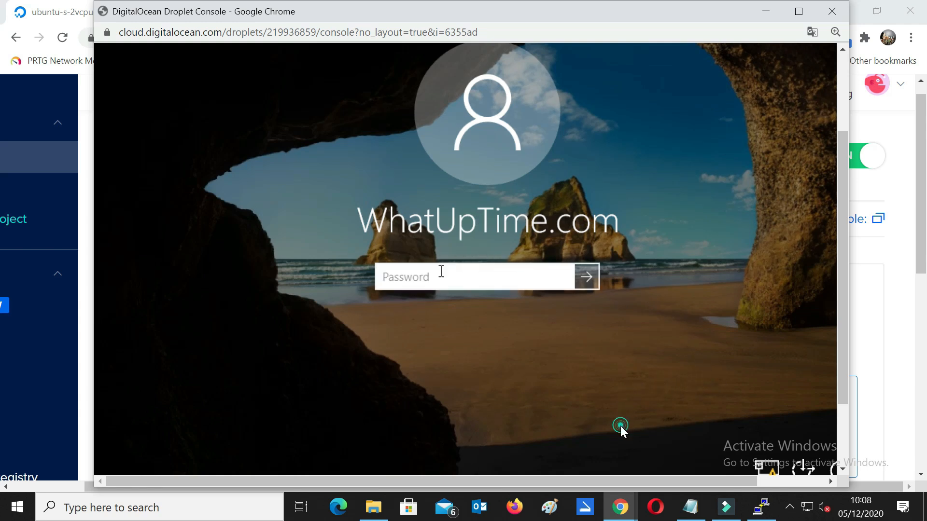
text(W)
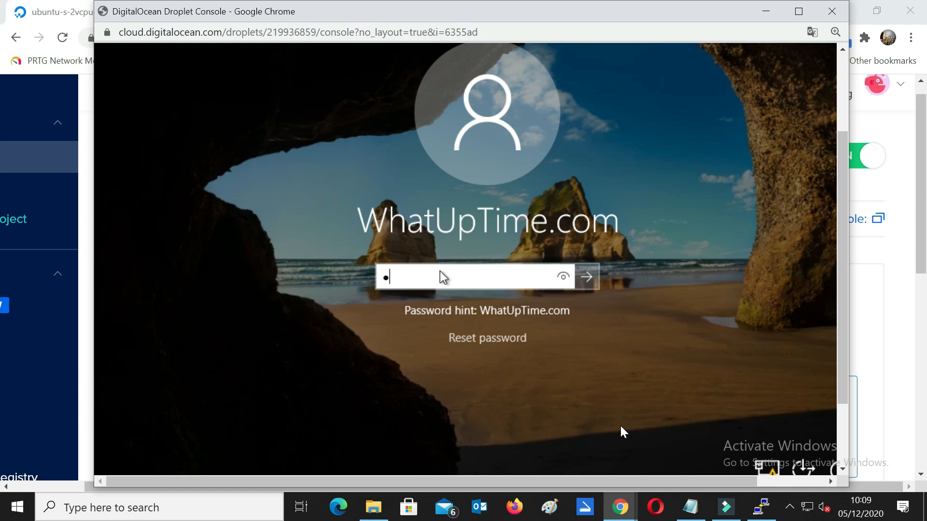
text(h)
text(••••••)
key(Return)
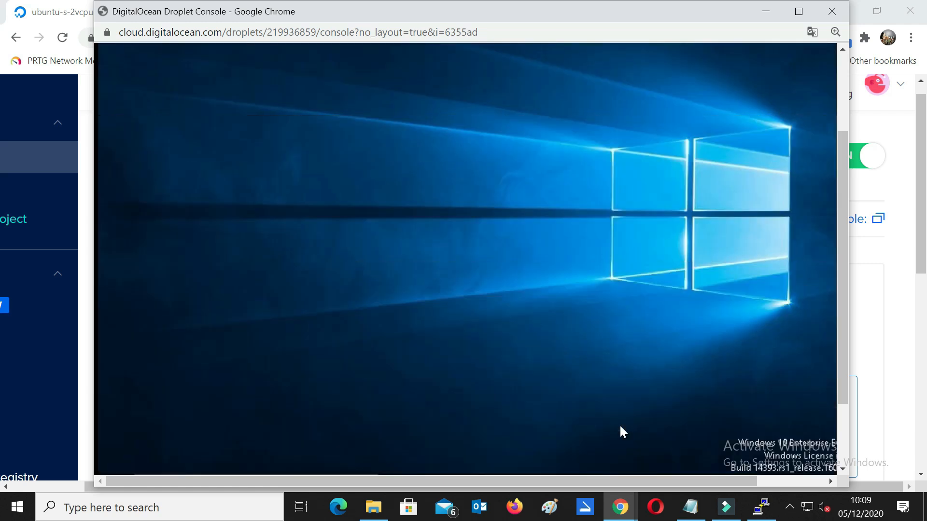
Step: Dismiss PuTTY's fatal error and close the disconnected PuTTY session
click(840, 429)
drag(840, 428, 864, 436)
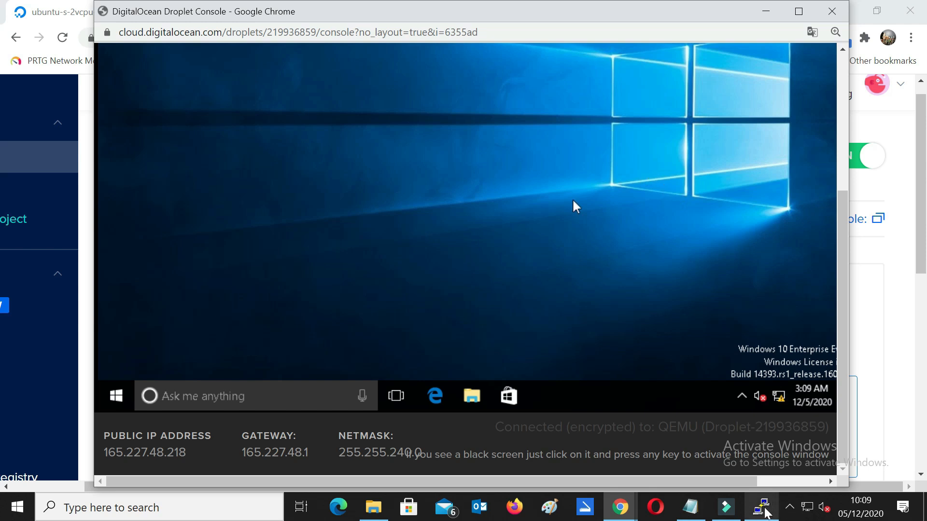
click(761, 507)
click(555, 303)
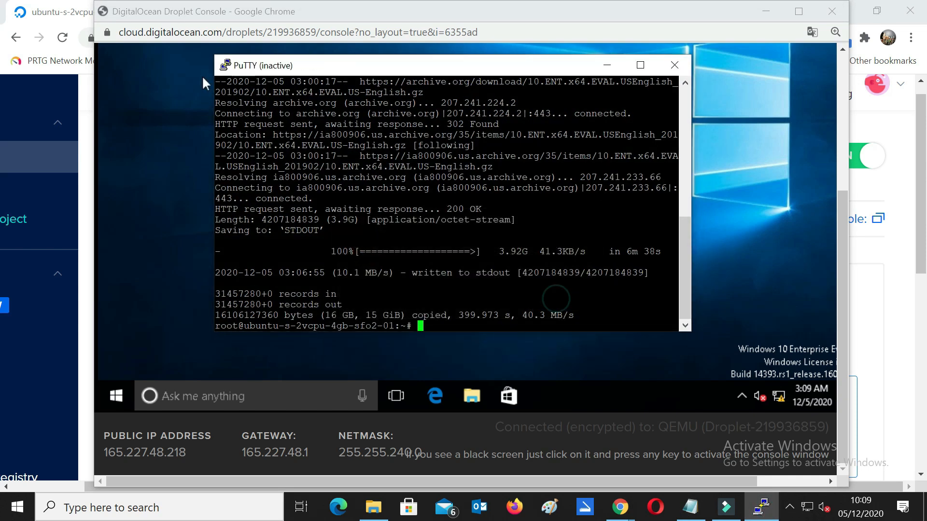
click(675, 70)
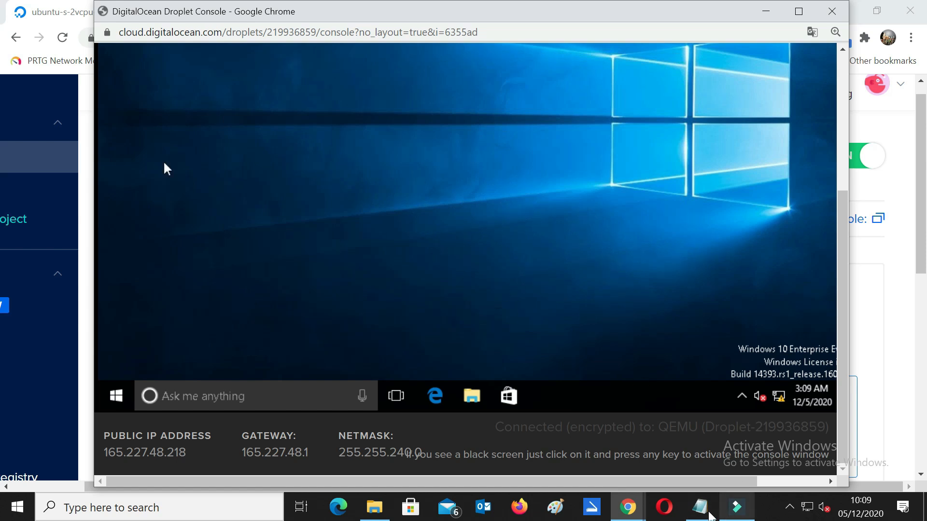
click(700, 507)
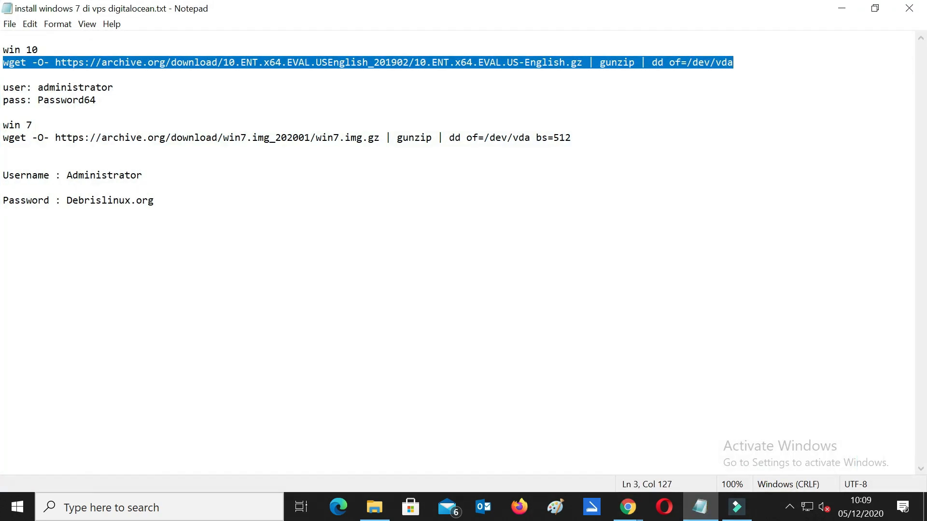
Step: Correct one character of the stored Windows 10 password in the notes, save, and minimize Notepad
click(48, 100)
key(BackSpace)
text(@)
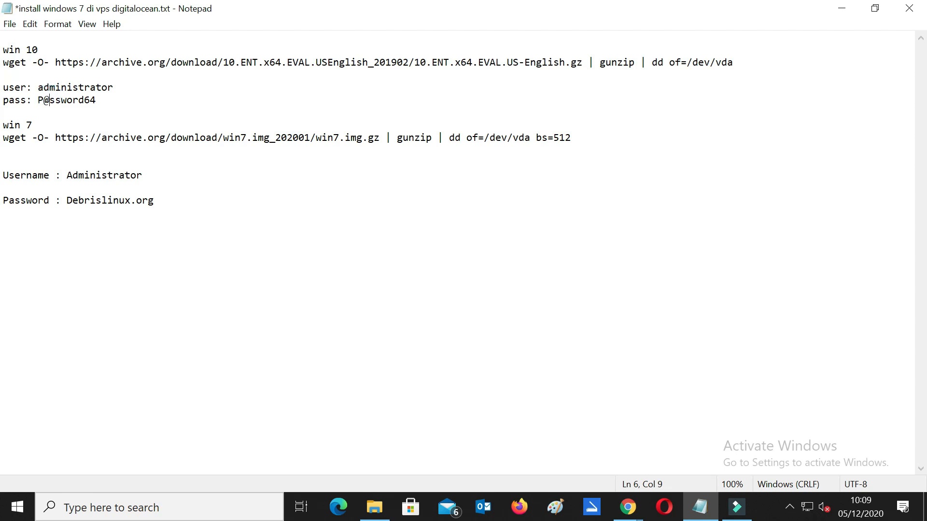
click(10, 24)
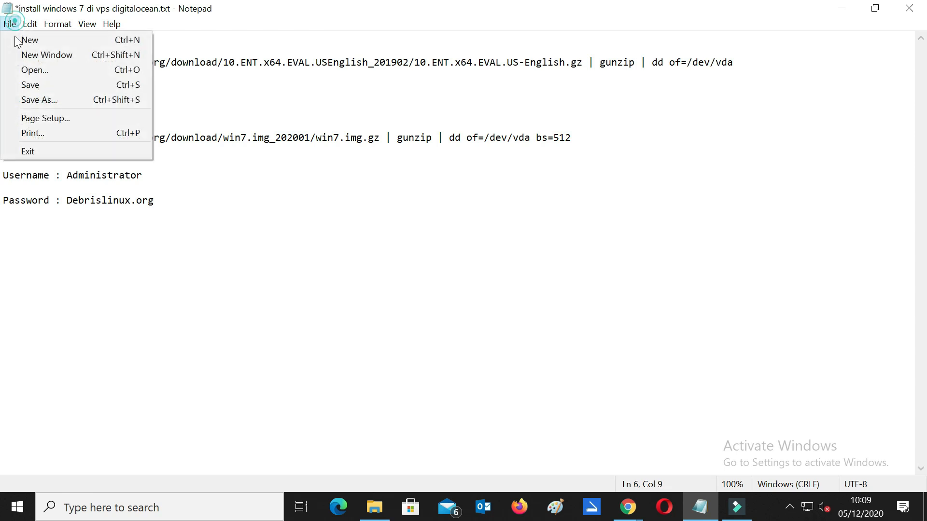
click(39, 86)
click(114, 88)
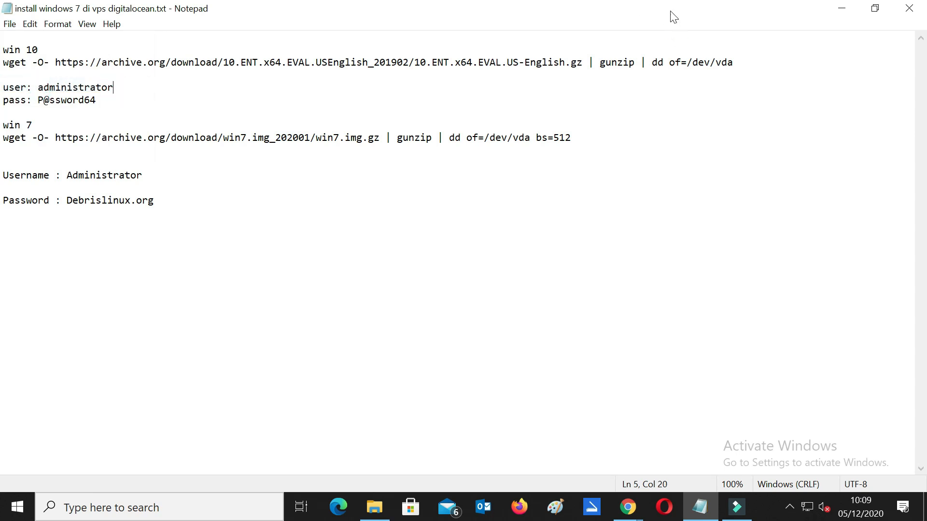
click(842, 8)
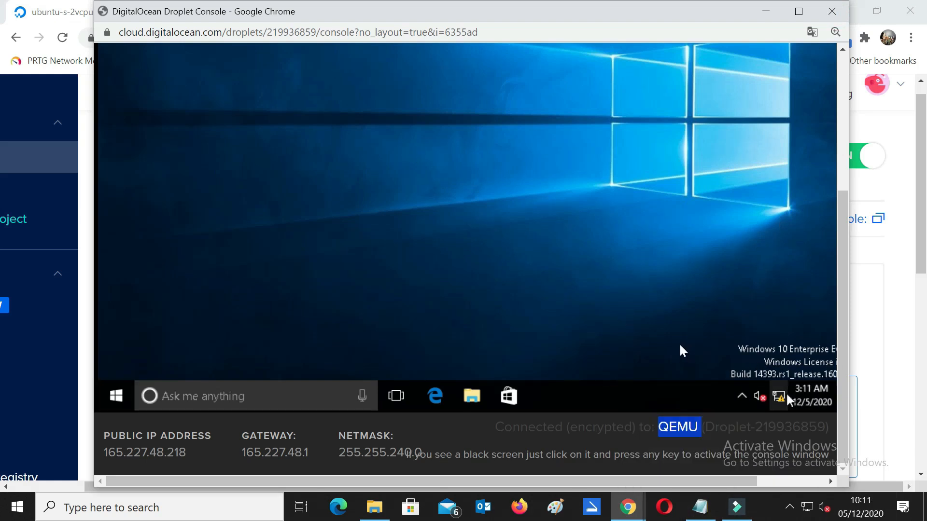
Step: In the remote Windows, open Network settings and its list of network adapters
mouse_move(784, 400)
click(556, 316)
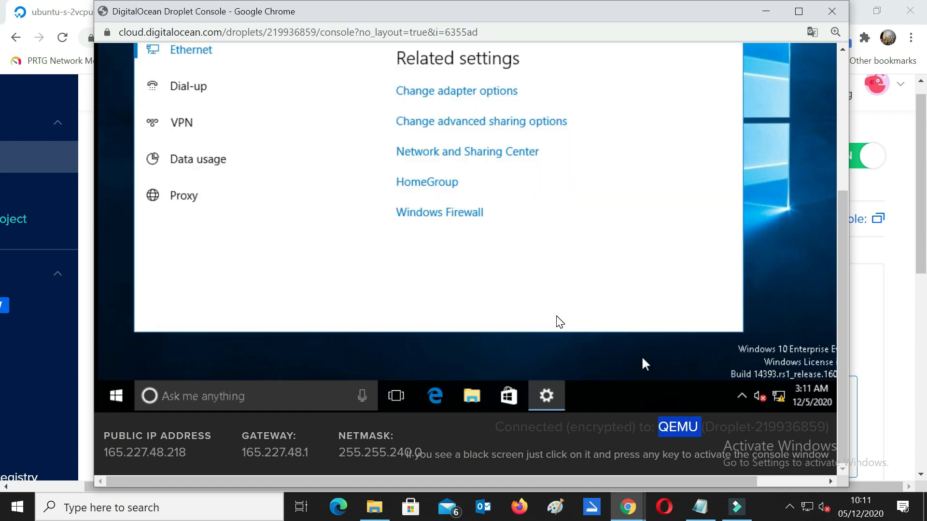
click(842, 51)
click(841, 52)
click(841, 51)
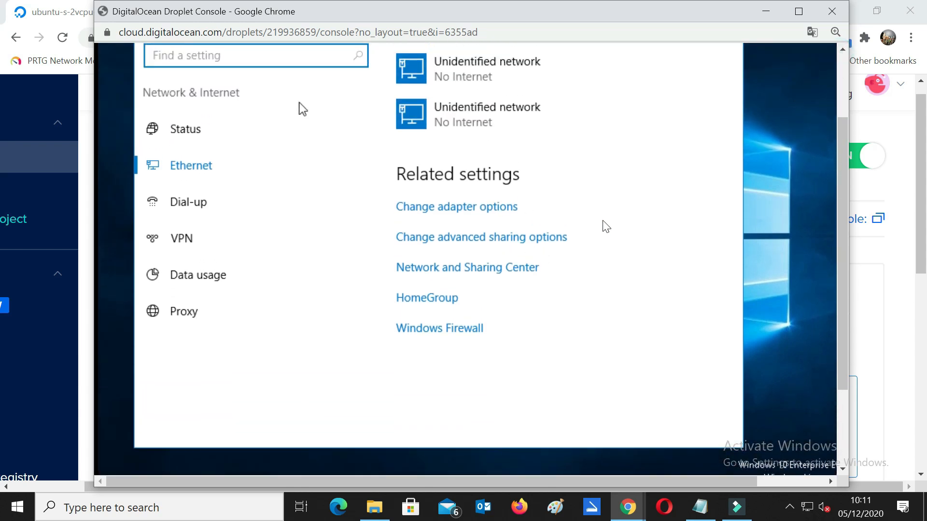
click(627, 334)
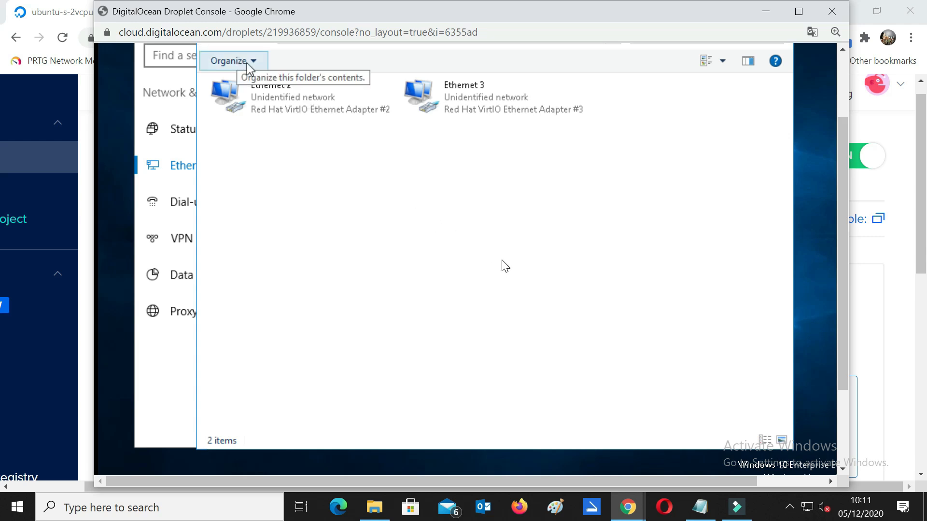
Step: Set Ethernet 2's IPv4 properties to 'Use the following IP address'
click(279, 98)
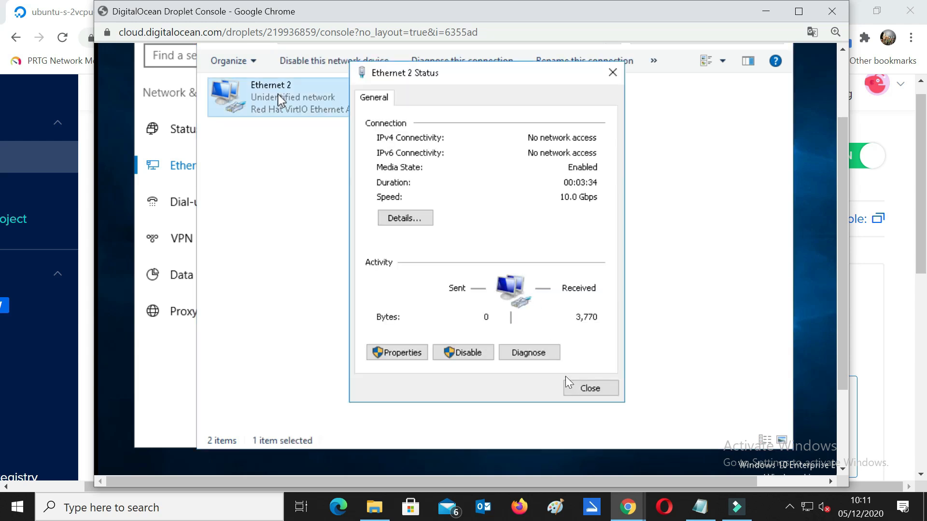
click(405, 355)
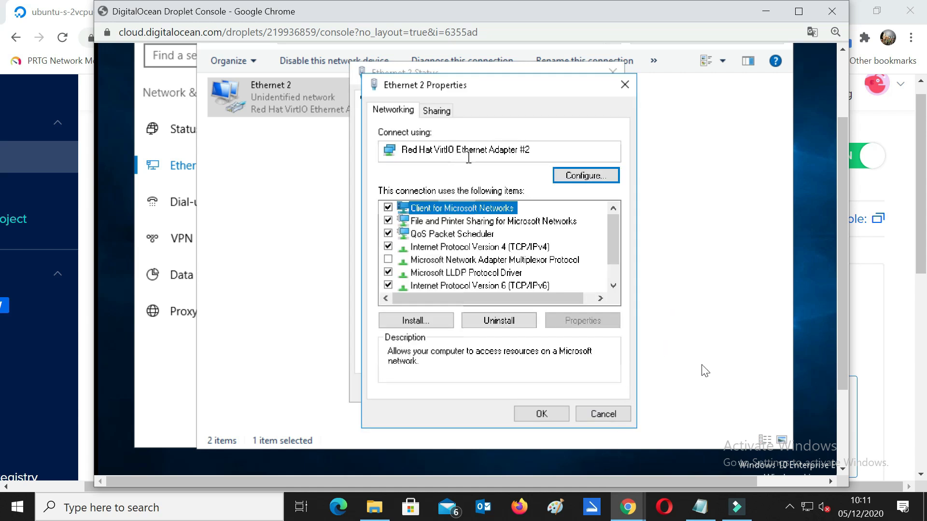
double_click(482, 247)
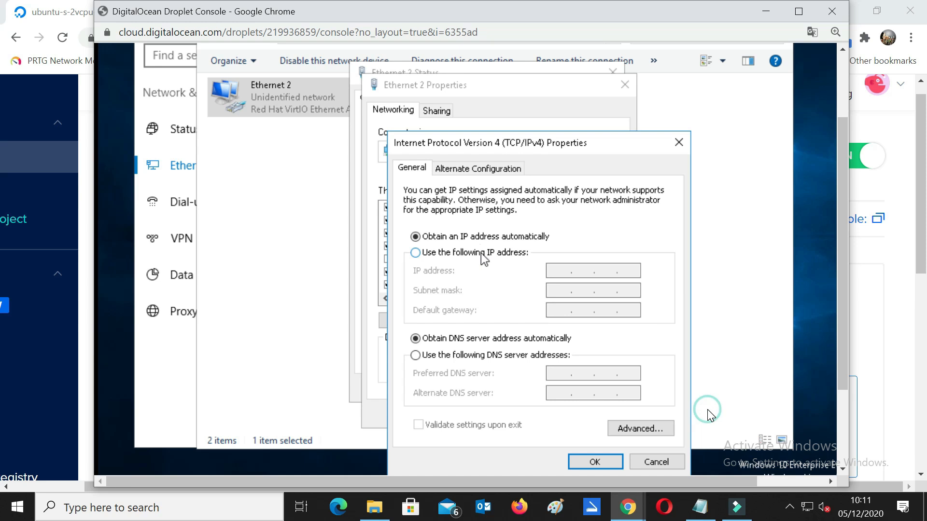
click(482, 253)
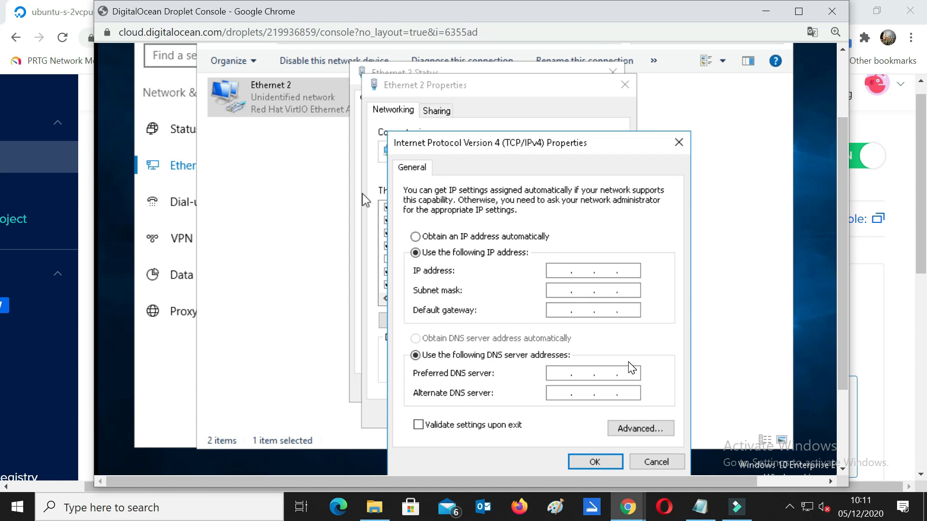
click(696, 424)
click(767, 11)
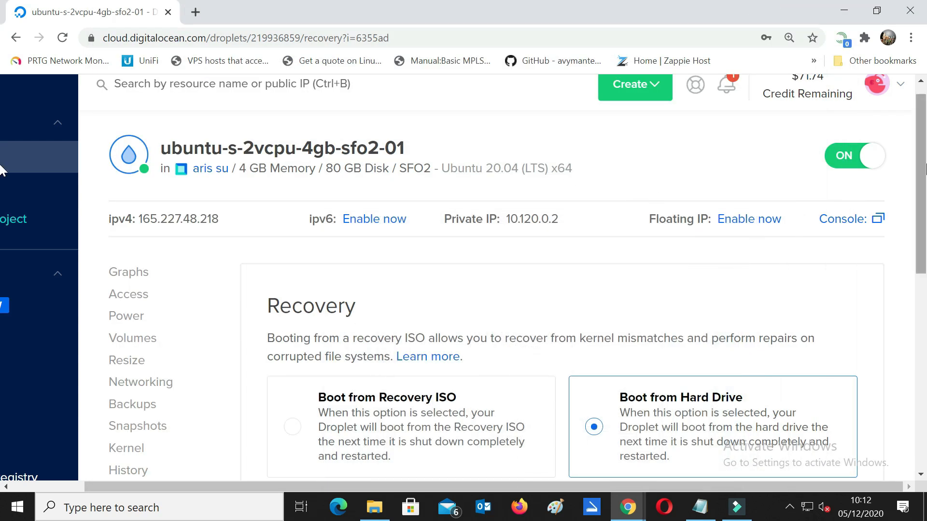
Step: Copy the droplet's public IPv4 address 165.227.48.218 from its Networking details
scroll(2, 159, down, 6)
scroll(1, 183, up, 5)
scroll(2, 193, down, 2)
mouse_move(925, 186)
mouse_down()
mouse_move(926, 246)
mouse_move(923, 201)
mouse_up()
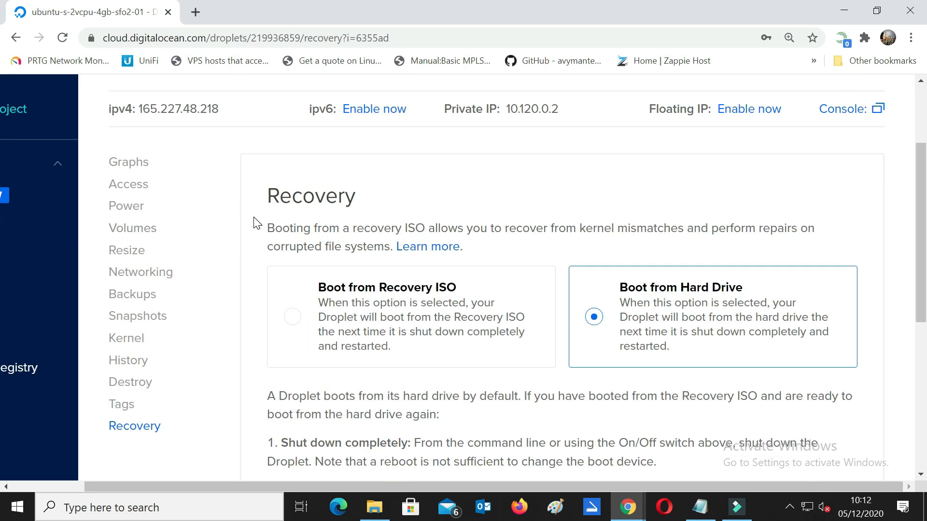
click(168, 274)
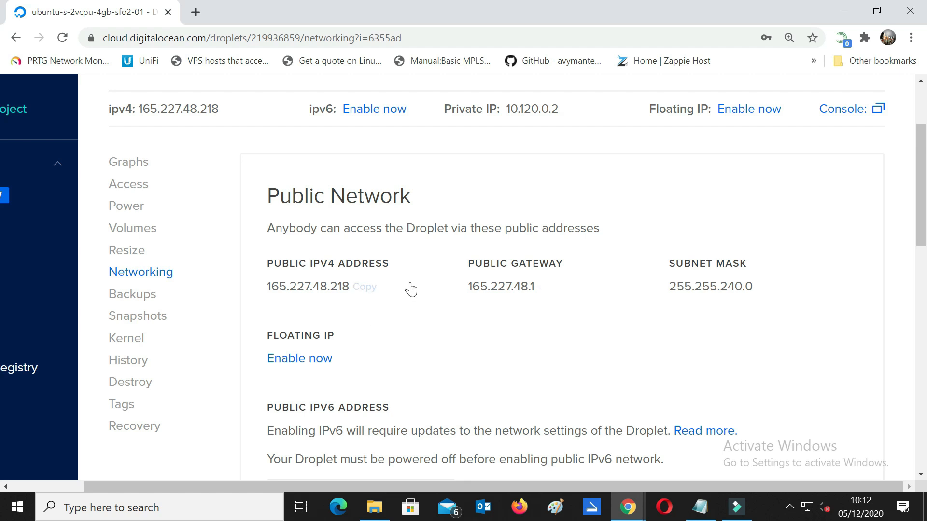
mouse_move(279, 289)
click(363, 290)
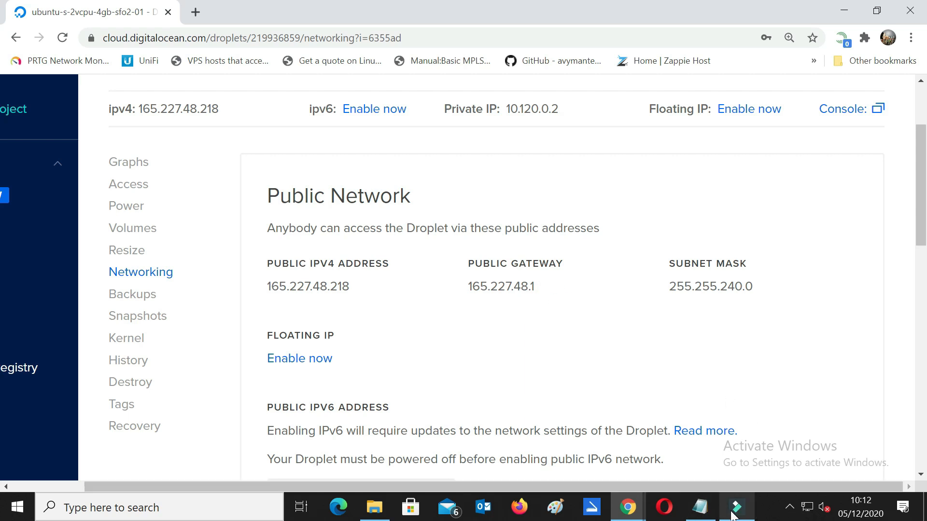
Step: In the console, set Ethernet 2 to IPv4 165.227.48.218, mask 255.255.240.0, gateway 165.227.48.1, DNS 8.8.8.8
click(633, 504)
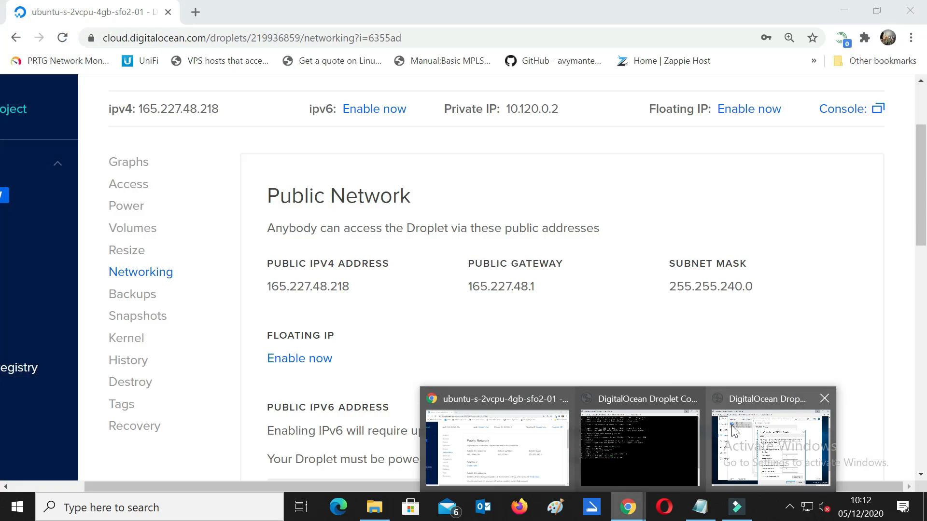
click(732, 426)
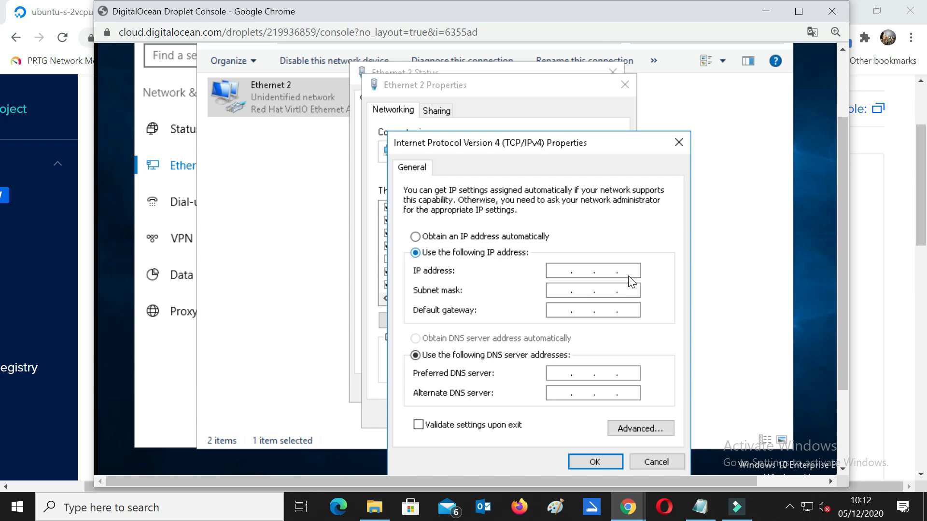
text(165.227.48.218)
key(Tab)
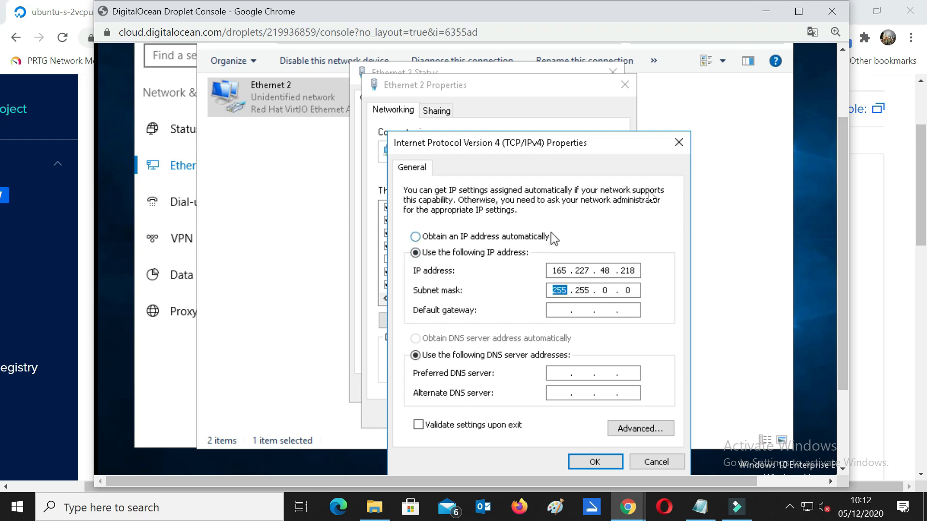
key(alt+Tab)
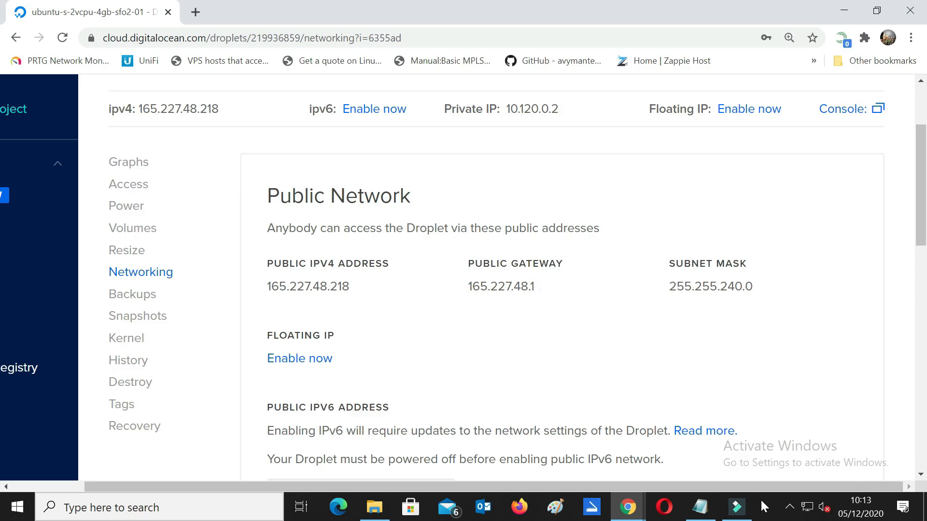
mouse_move(628, 507)
click(773, 451)
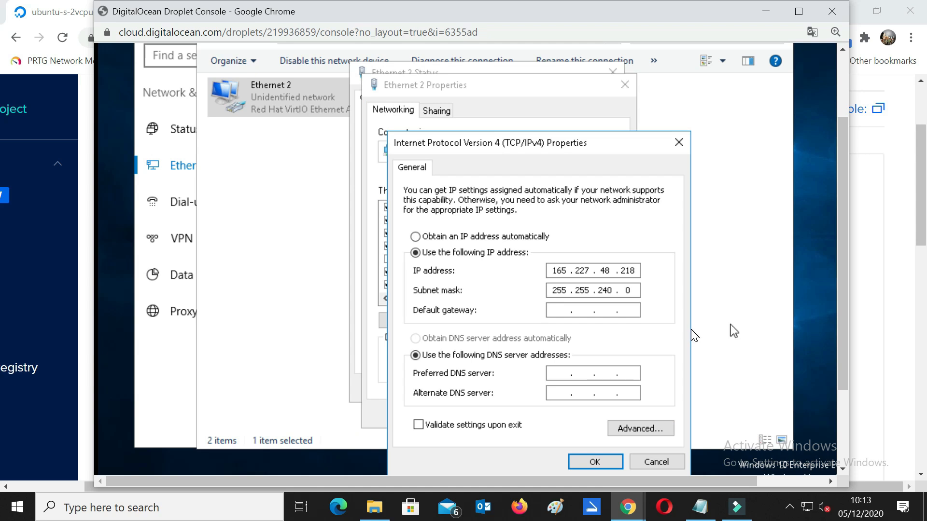
text(165.227.48.1)
key(Tab)
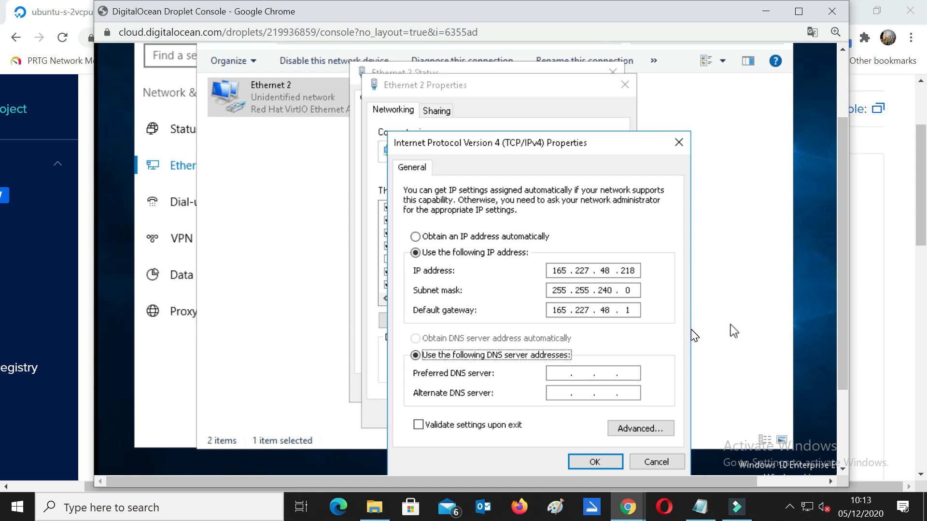
key(Tab)
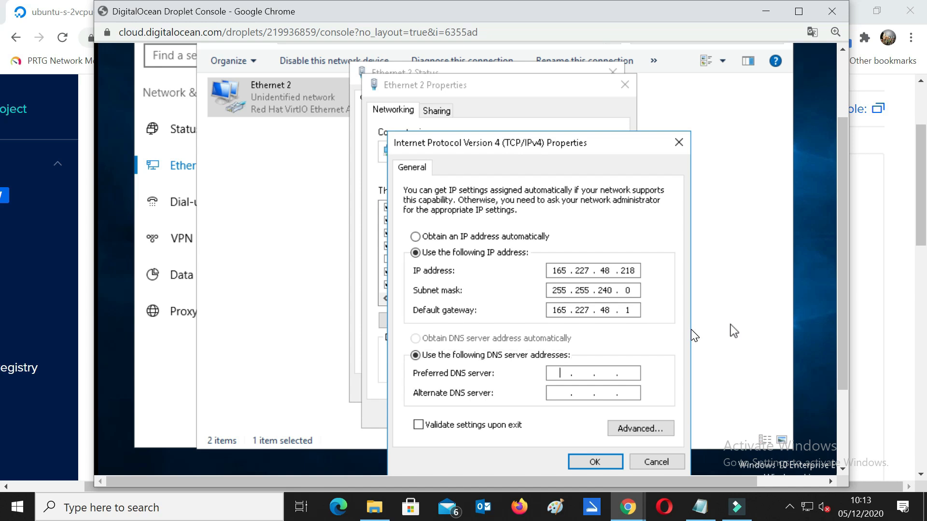
text(8.8.8.8)
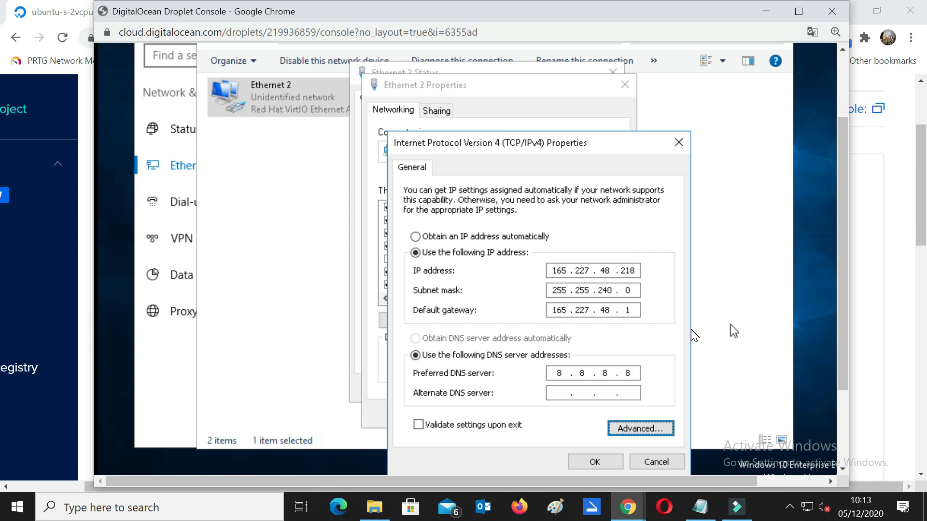
click(587, 463)
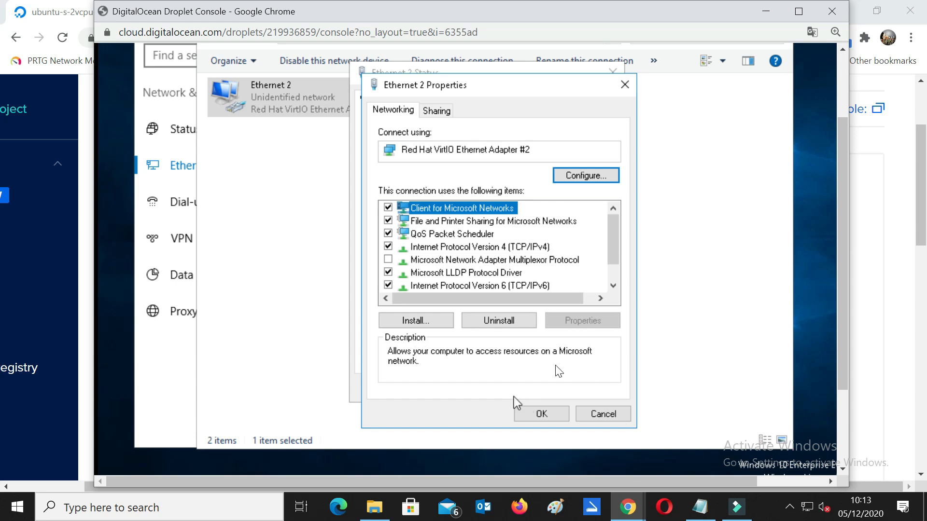
Step: Confirm the Ethernet 2 properties, close its status window, and allow network discovery
click(586, 393)
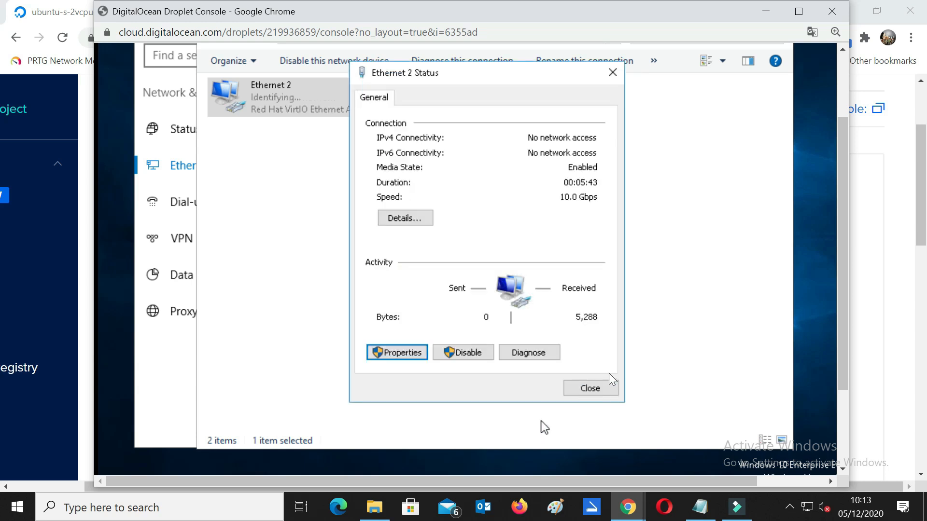
click(607, 388)
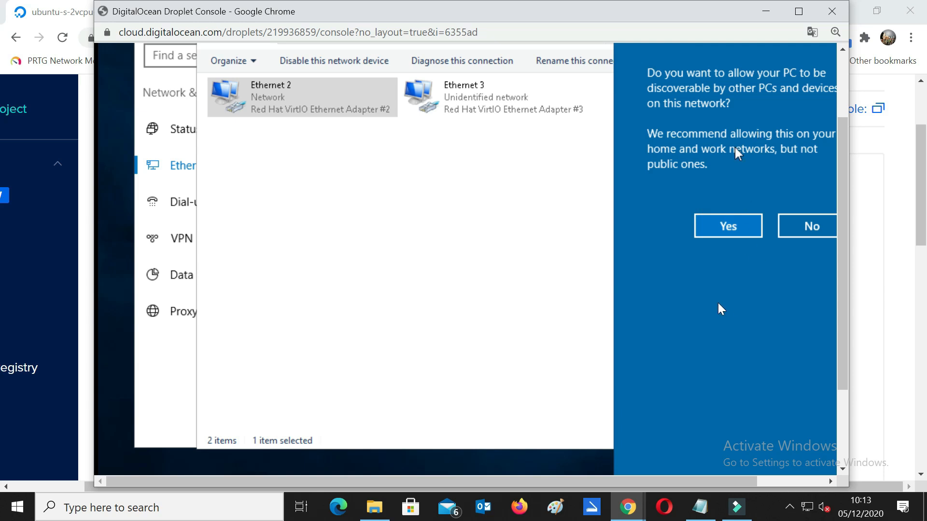
click(705, 254)
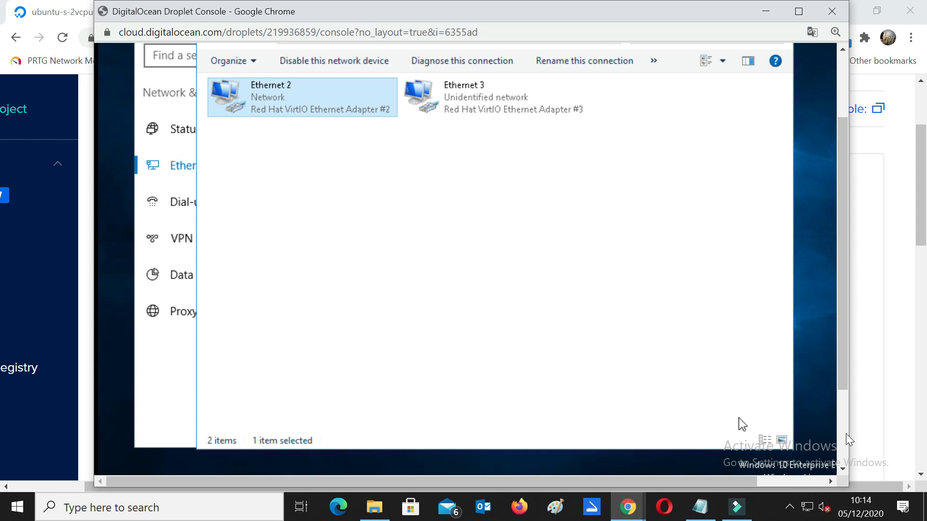
Step: Close the droplet console window, returning to the droplet's Networking page
scroll(846, 433, down, 3)
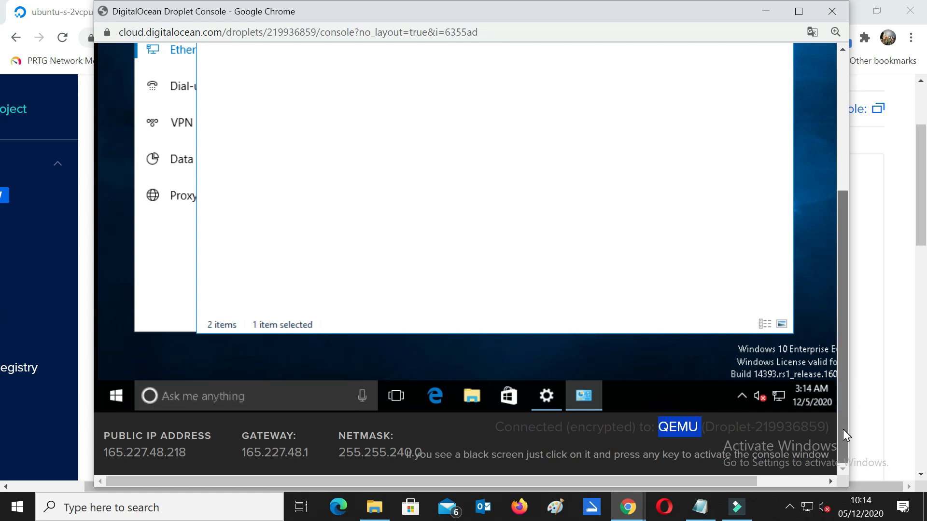
drag(843, 430, 850, 277)
scroll(844, 295, down, 2)
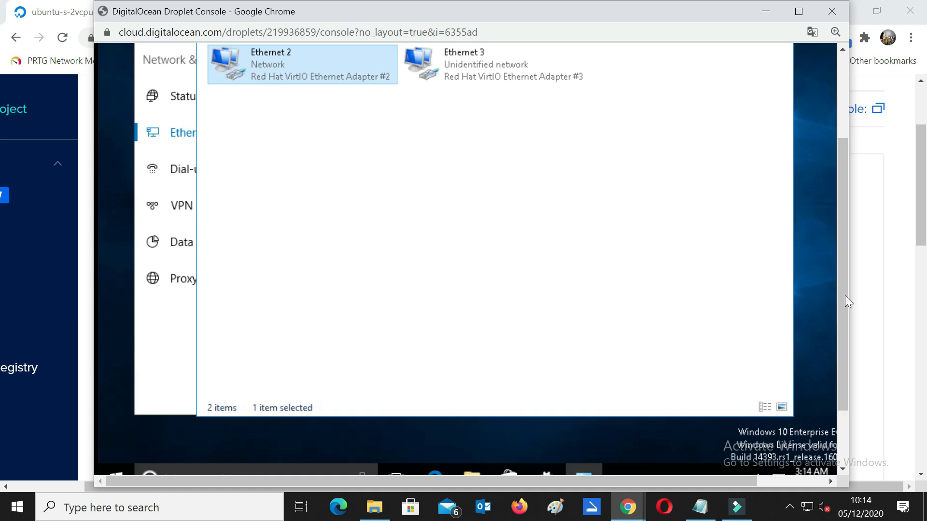
click(828, 16)
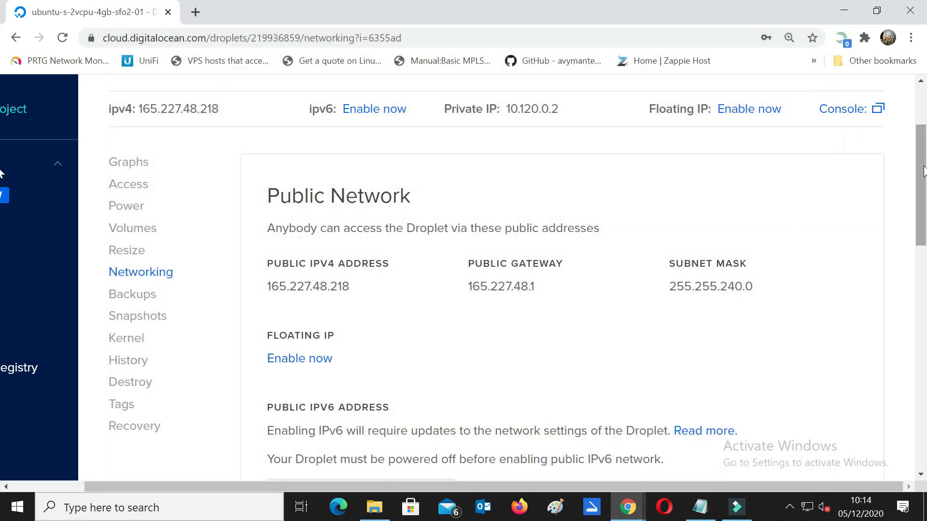
Step: Turn the droplet off and back on, then copy its public IPv4 165.227.48.218
drag(923, 151, 923, 114)
click(866, 178)
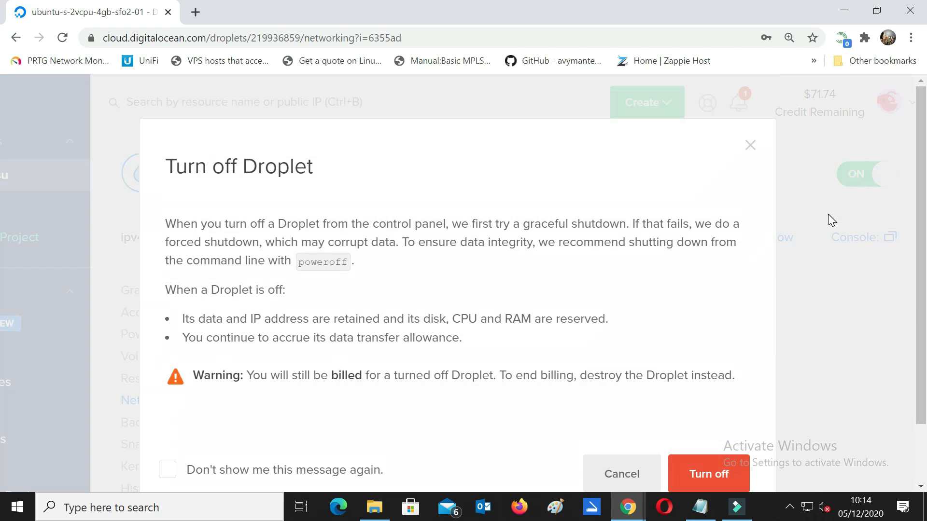
click(718, 464)
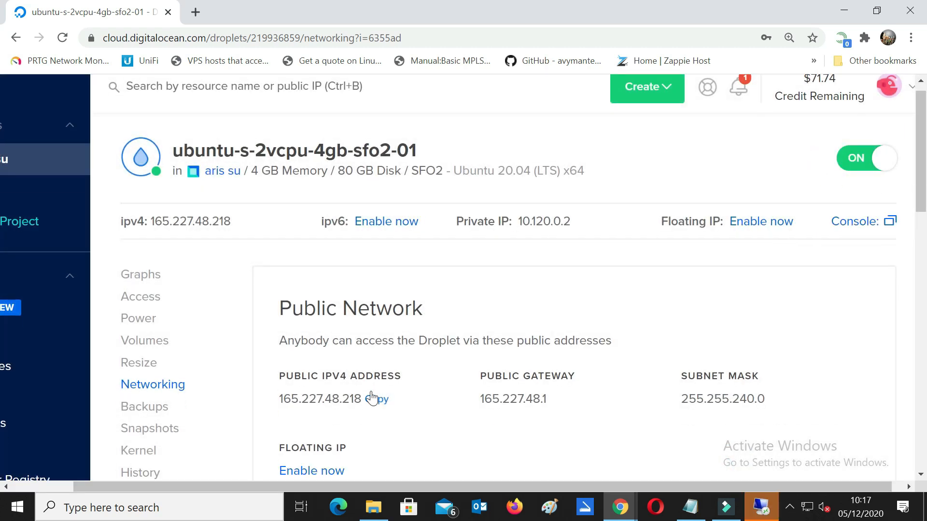
click(376, 399)
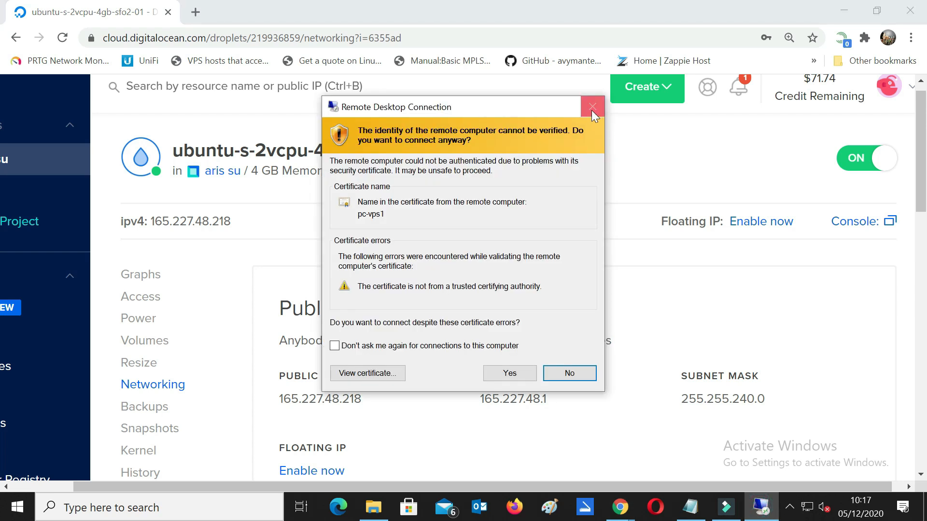
Step: Dismiss the certificate warning and start a Remote Desktop Connection to 165.227.48.218
click(591, 109)
click(215, 512)
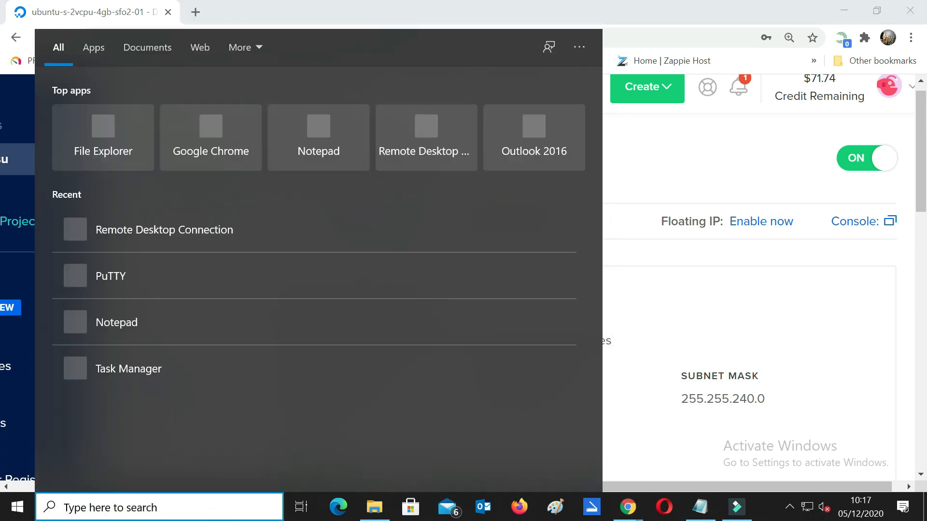
text(re)
click(169, 115)
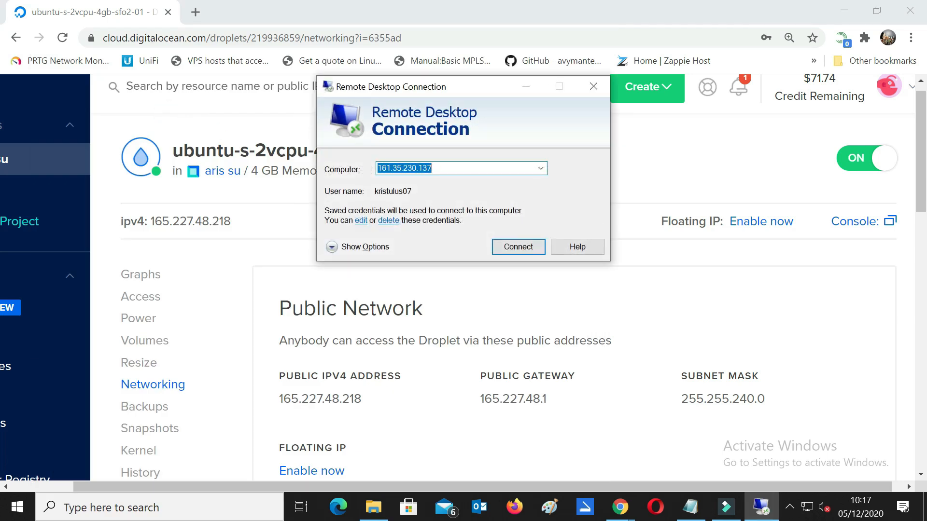
key(ctrl+v)
click(509, 243)
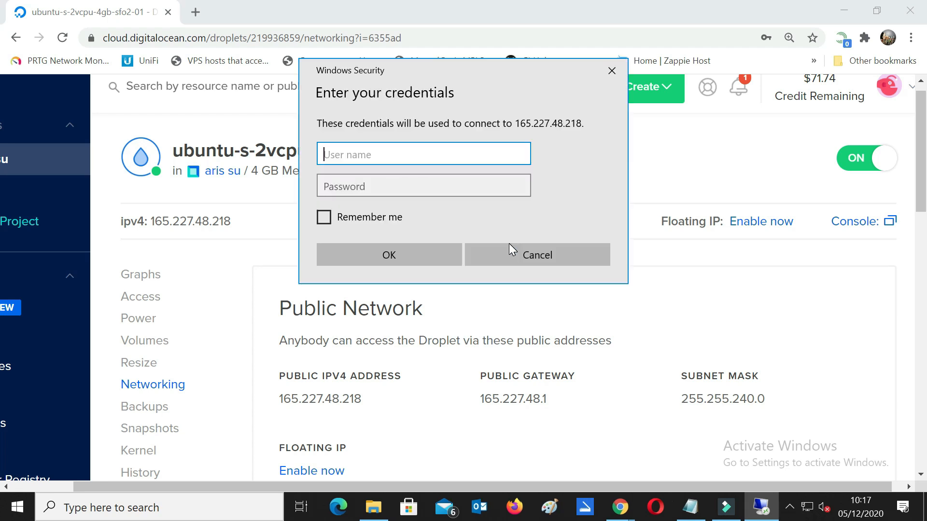
Step: Correct and copy the user name from the notes, then paste it into the login prompt
click(690, 508)
click(140, 92)
click(102, 91)
key(BackSpace)
key(BackSpace)
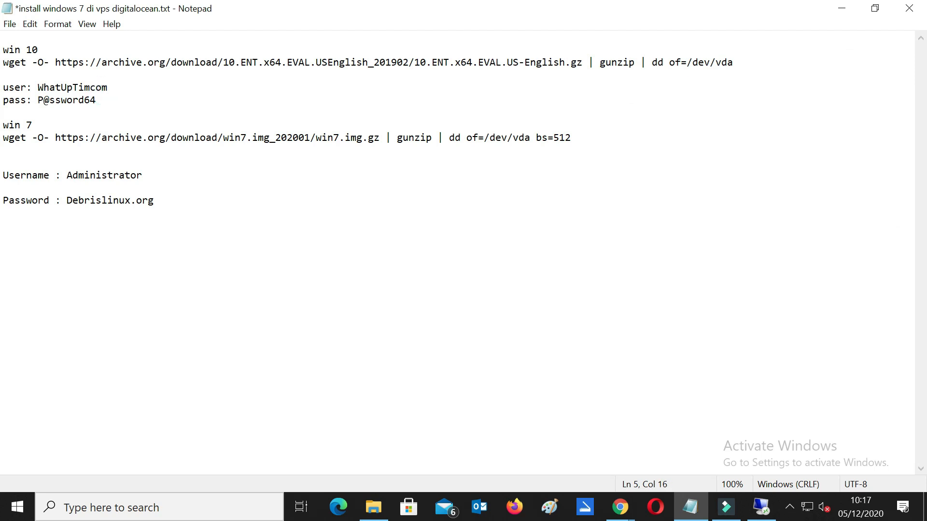
text(e,)
key(BackSpace)
text(.)
drag(32, 87, 119, 88)
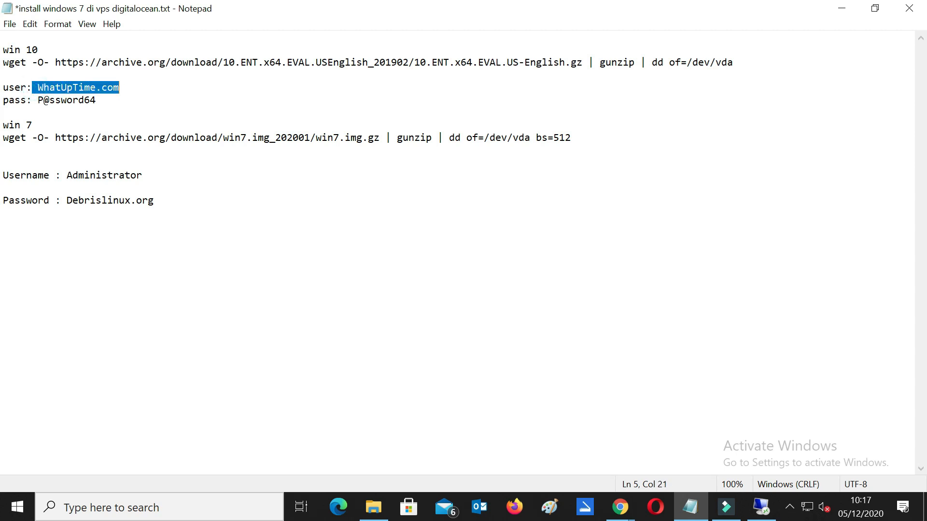
drag(38, 88, 119, 87)
key(ctrl+c)
click(841, 8)
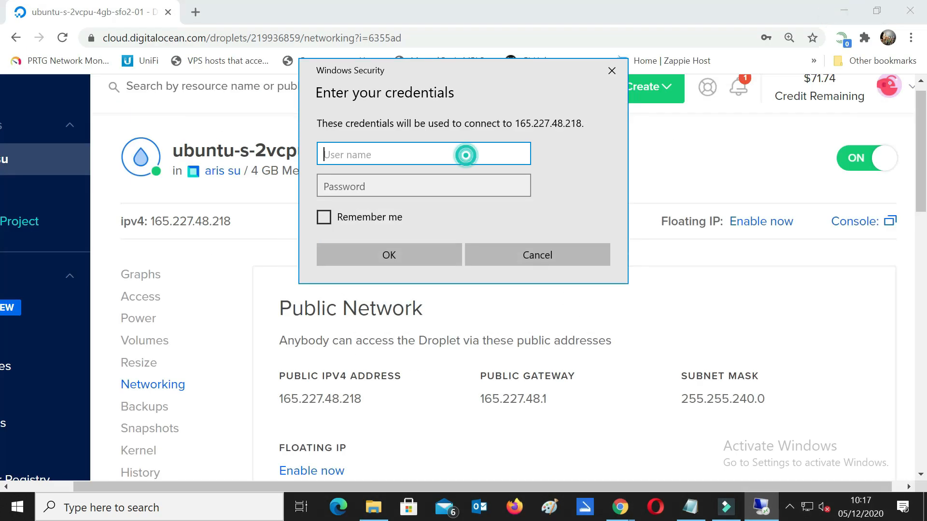
key(ctrl+v)
Step: Enter the account password, tick Remember me, and submit the credentials
click(468, 187)
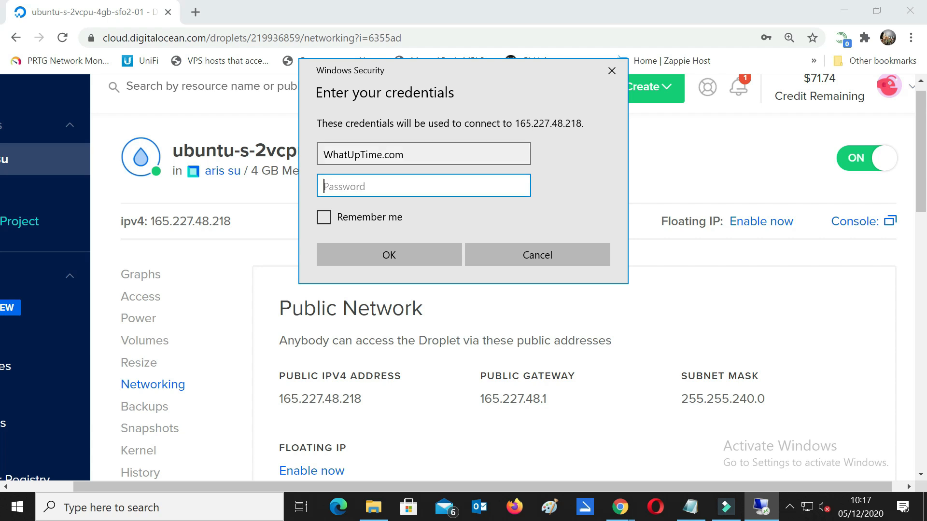
text(•••)
text(•••••)
click(521, 186)
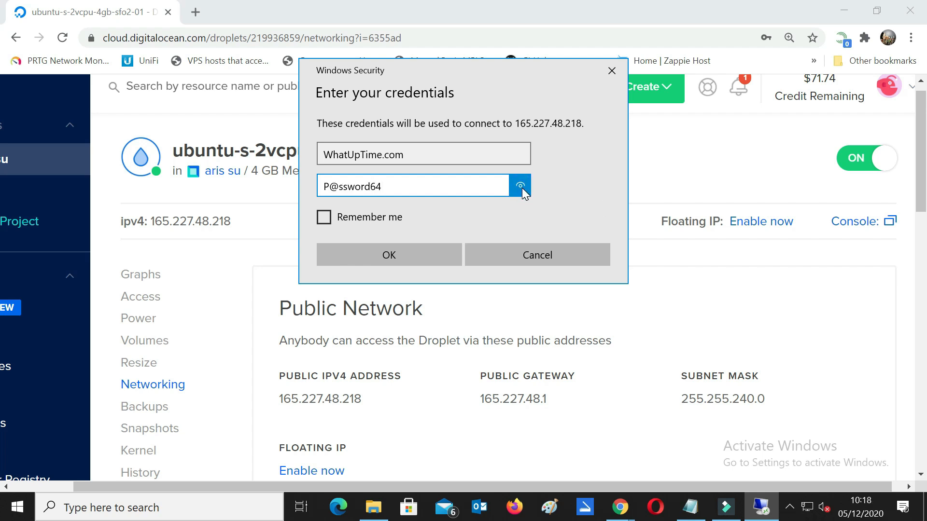
click(522, 186)
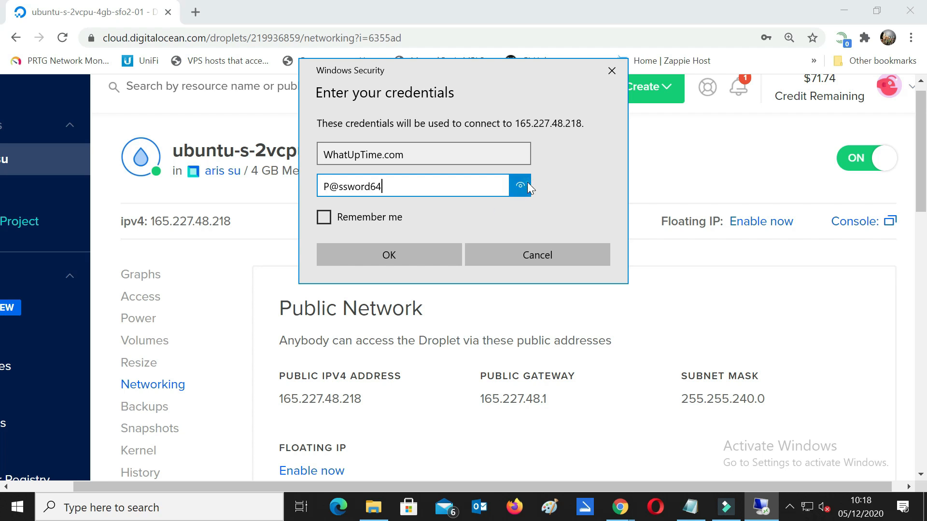
click(324, 217)
click(432, 255)
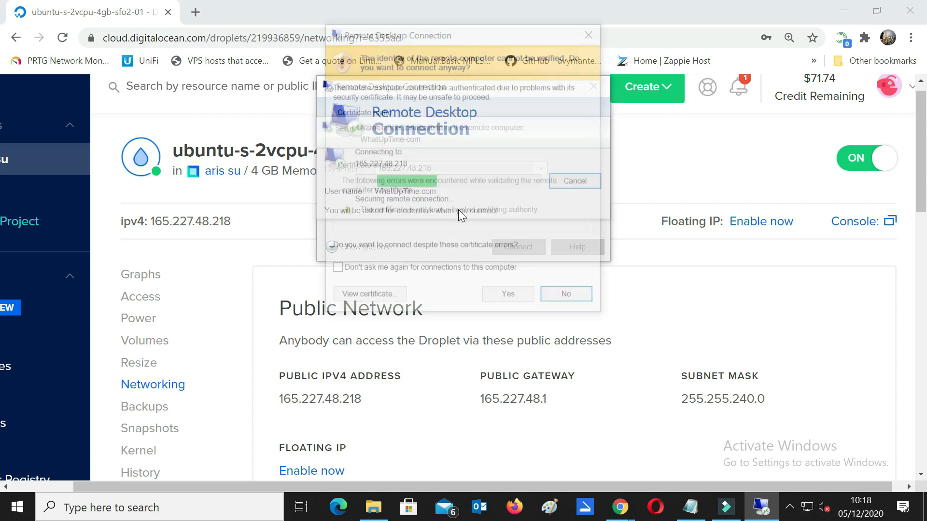
Step: Accept the certificate warning and refresh the remote Windows 10 desktop several times
click(503, 299)
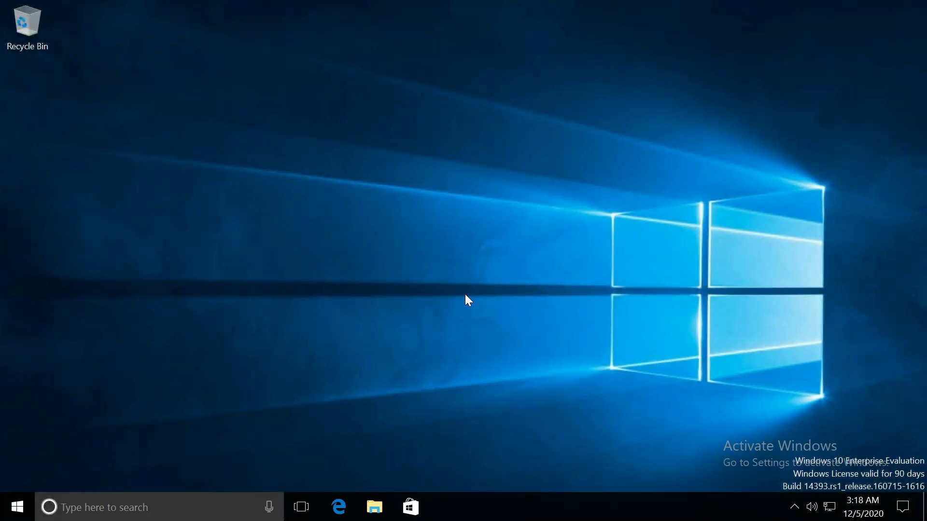
right_click(425, 179)
click(461, 222)
right_click(437, 102)
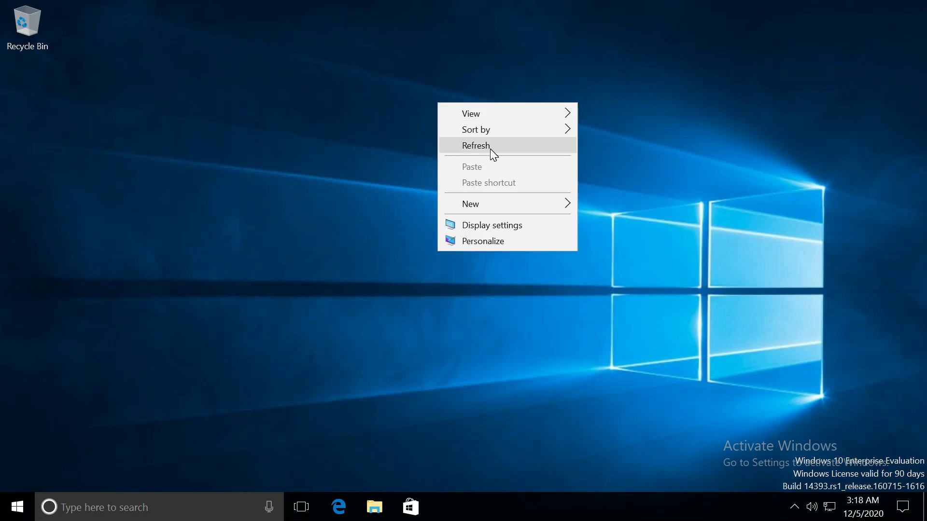
click(492, 149)
click(794, 506)
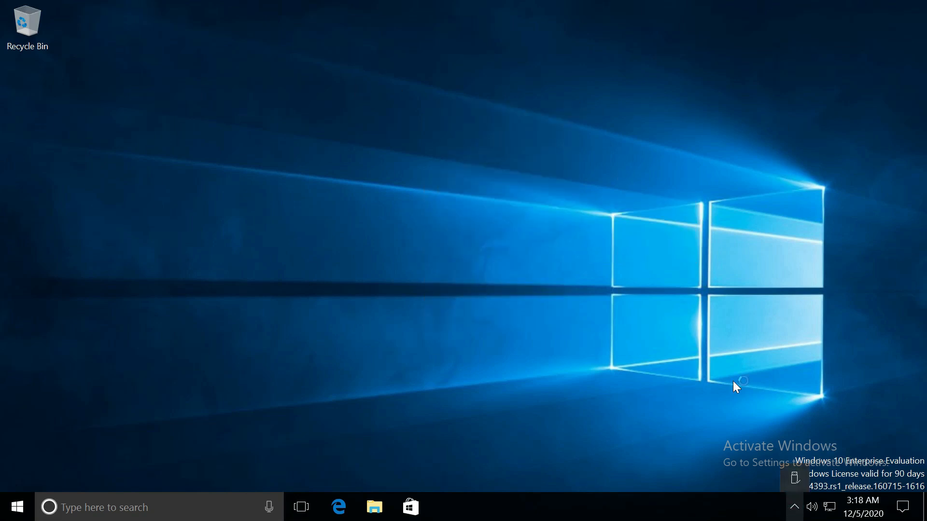
right_click(402, 207)
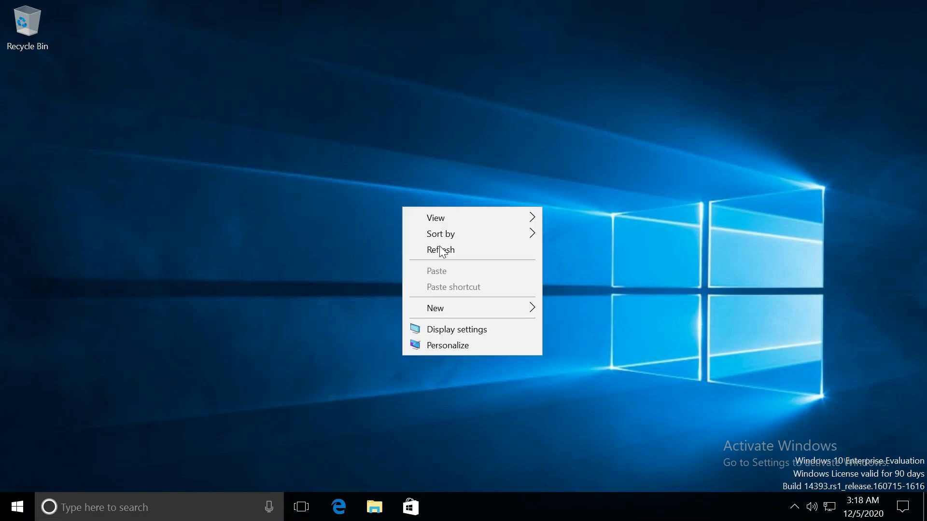
click(450, 250)
click(27, 518)
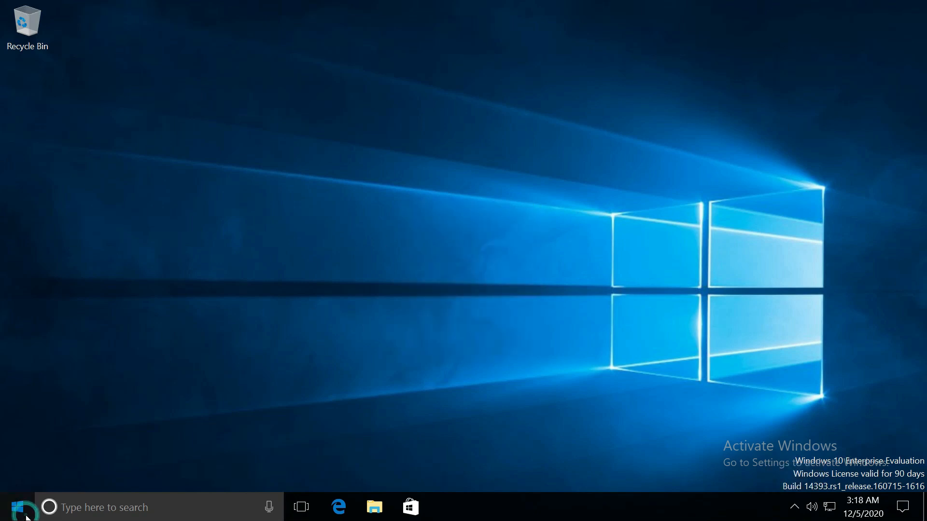
click(823, 103)
right_click(761, 96)
click(792, 140)
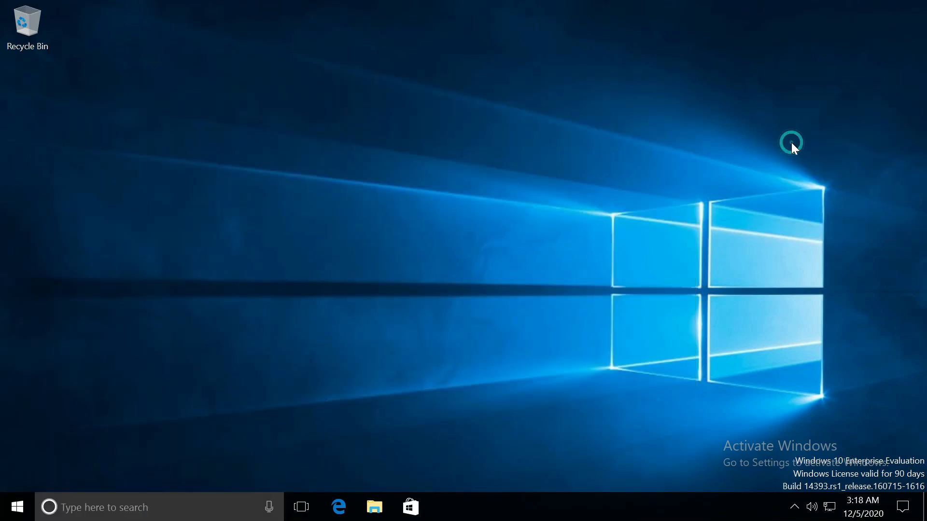
Step: Pin the remote session connection bar and refresh the desktop again
mouse_move(382, 1)
click(286, 11)
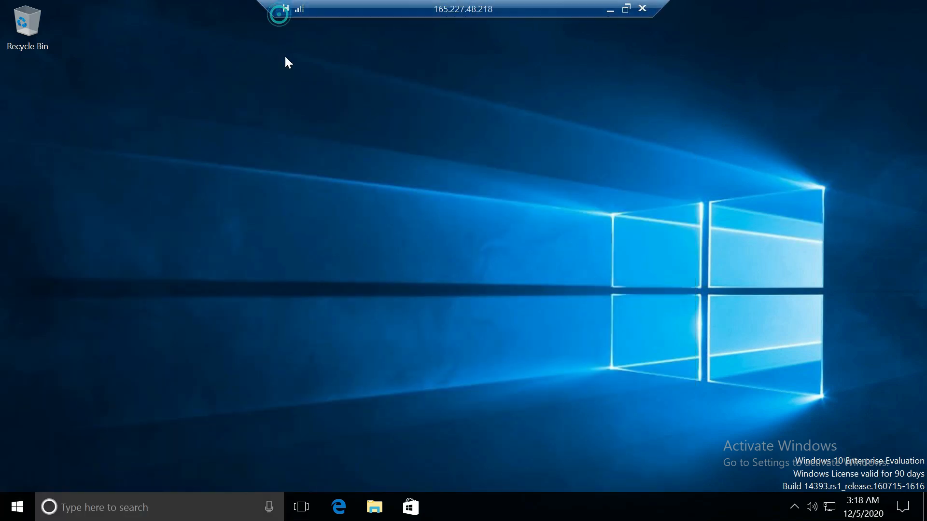
right_click(471, 143)
click(475, 187)
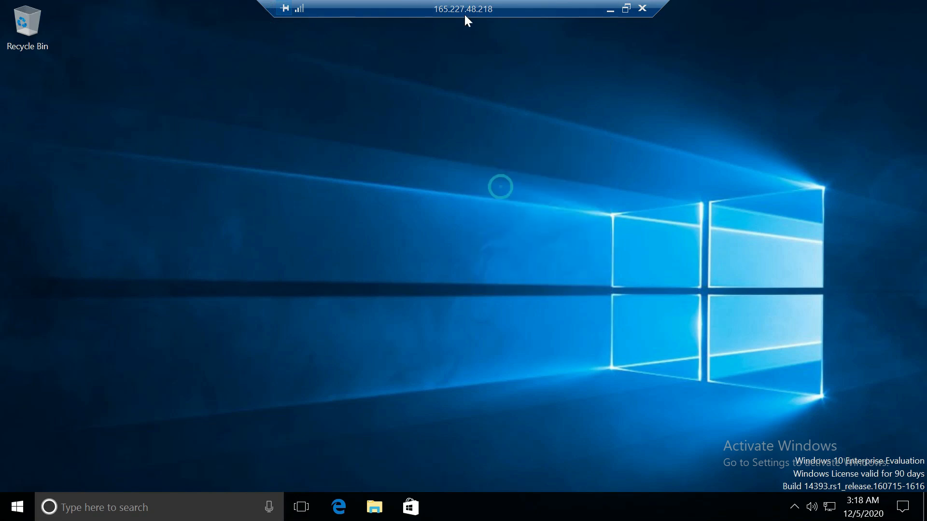
right_click(360, 143)
click(409, 190)
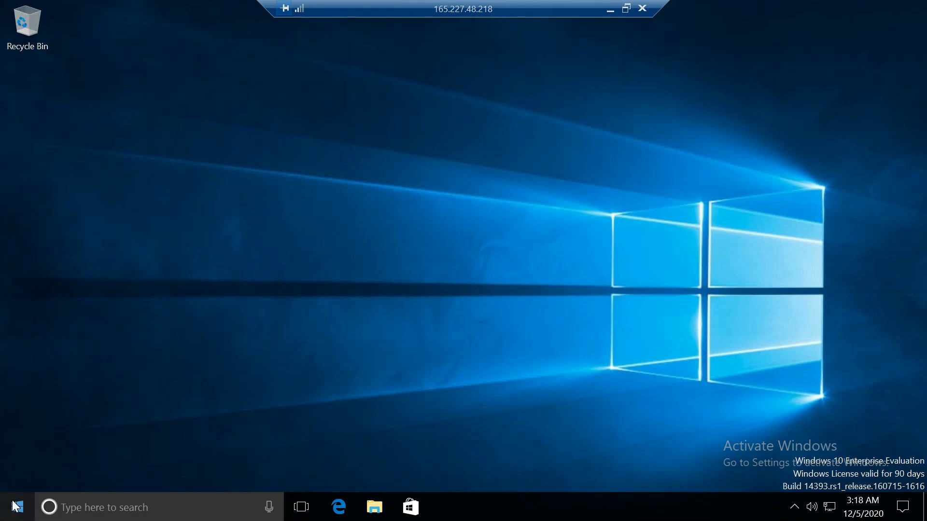
click(30, 492)
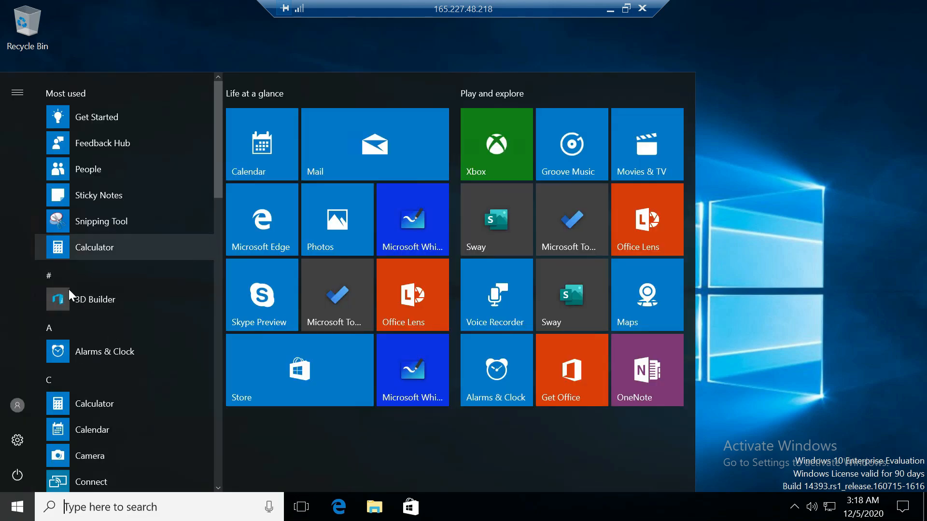
click(798, 212)
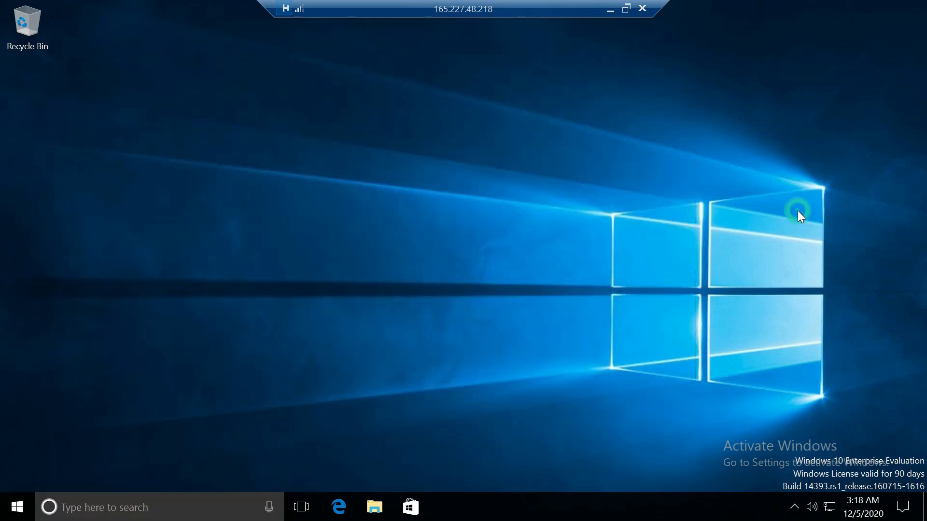
Step: Search the remote machine for 'contr' and filter the results to apps
click(139, 513)
text(contr)
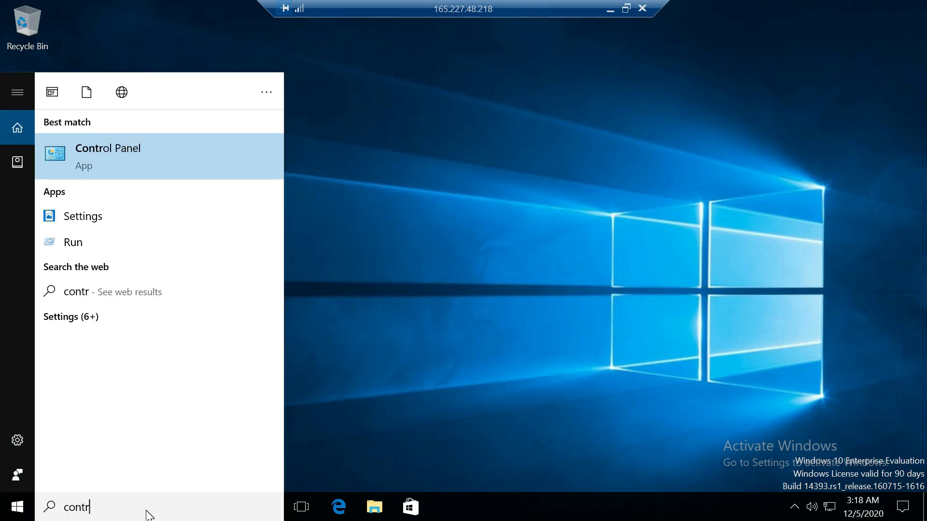
click(188, 191)
Step: In Control Panel's User Accounts, view and cancel Change account type, then go to Manage another account to add a user
click(181, 161)
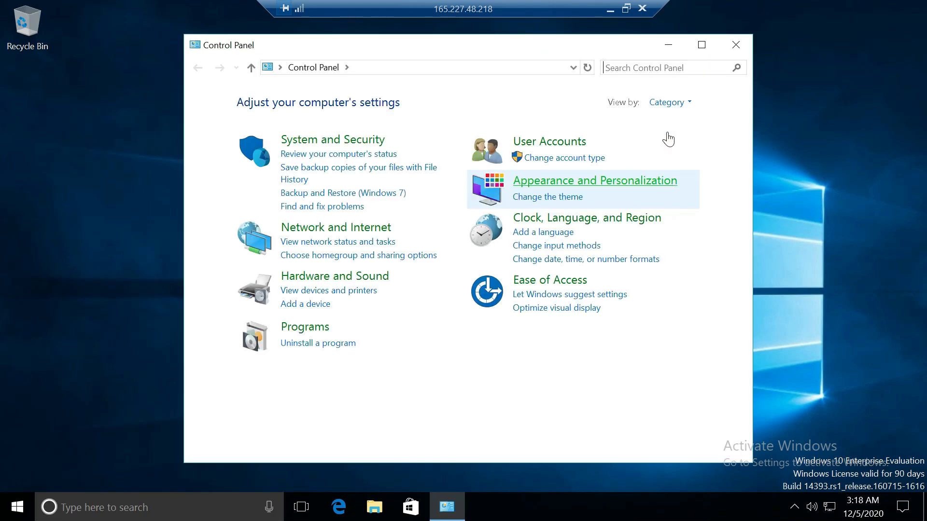
click(558, 140)
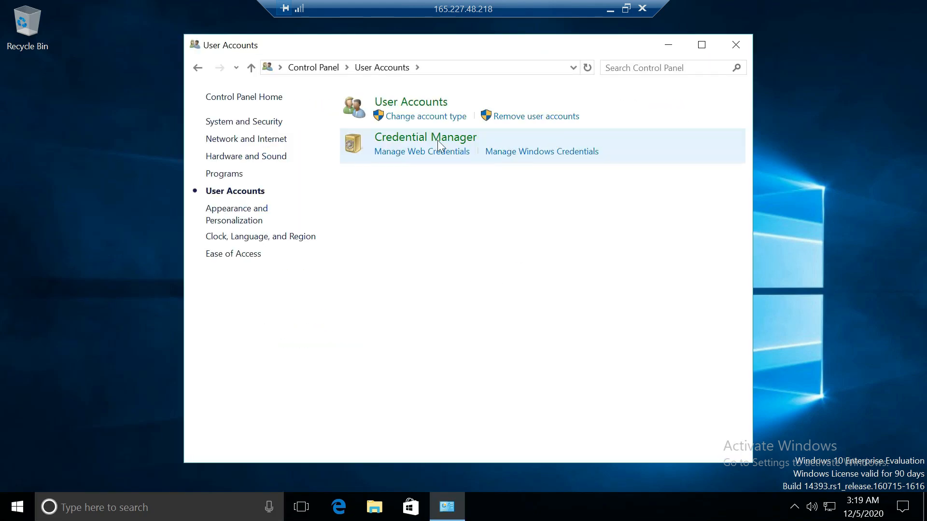
click(402, 103)
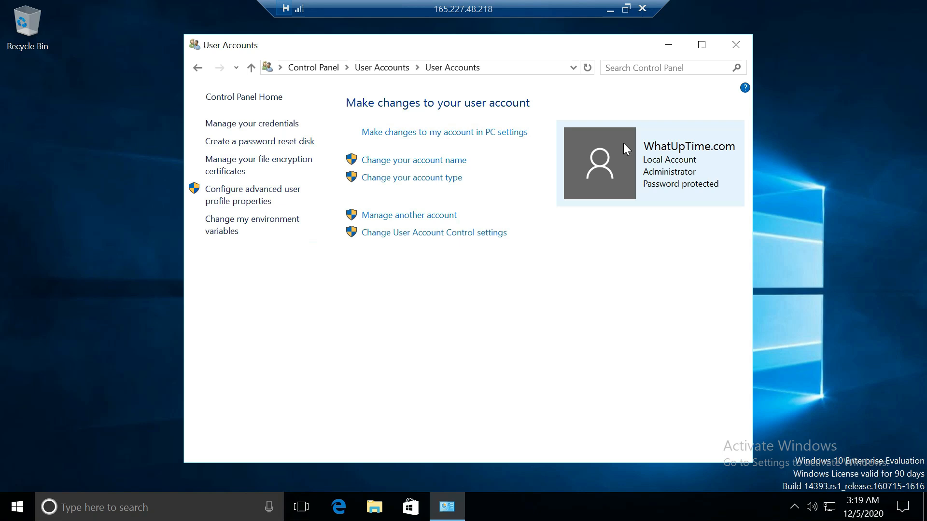
click(431, 178)
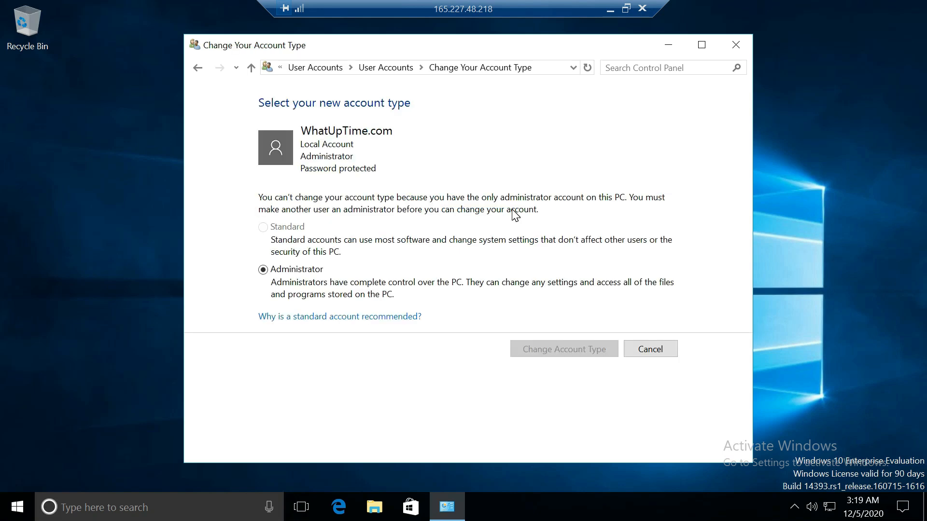
click(672, 351)
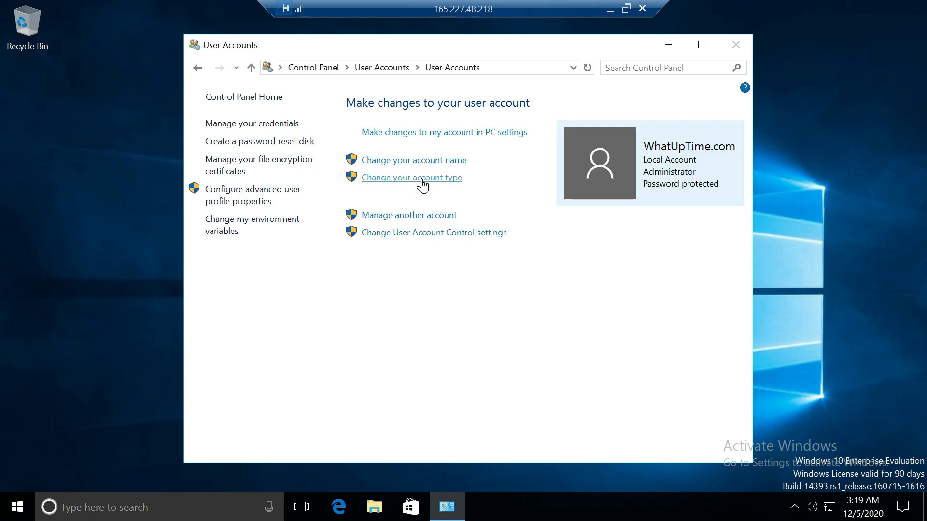
click(417, 214)
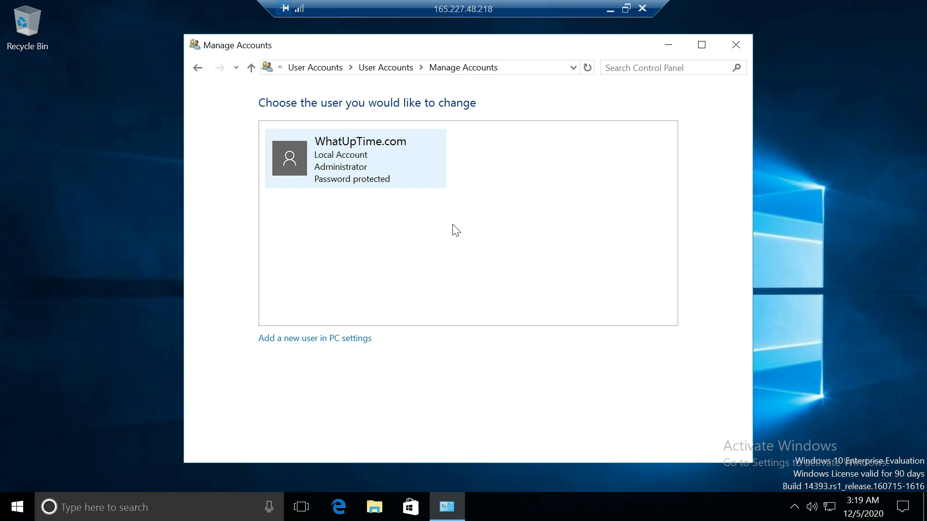
click(322, 337)
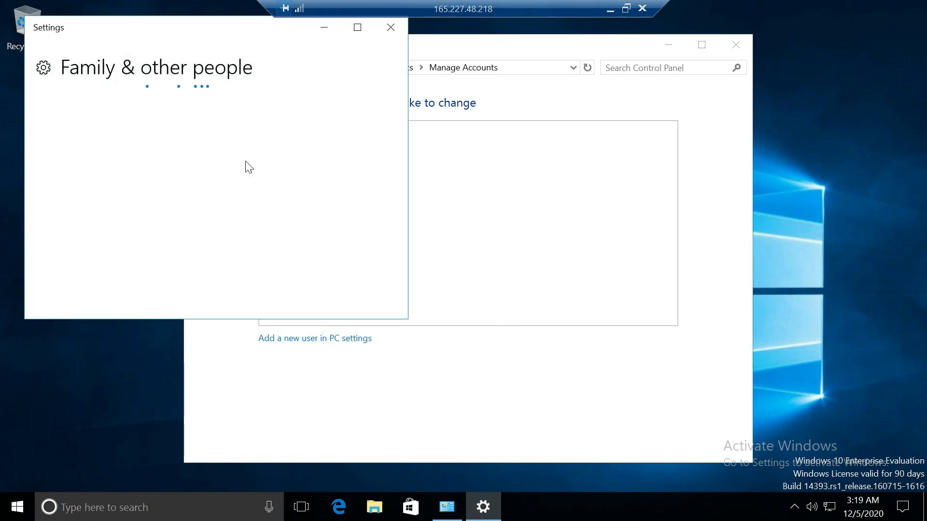
Step: Start adding someone else without sign-in information or a Microsoft account
drag(401, 114, 384, 215)
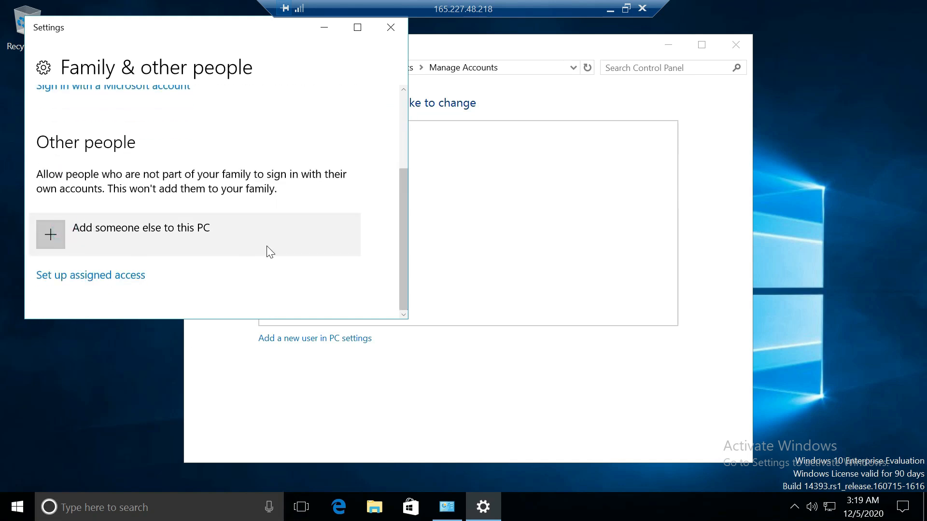
click(270, 252)
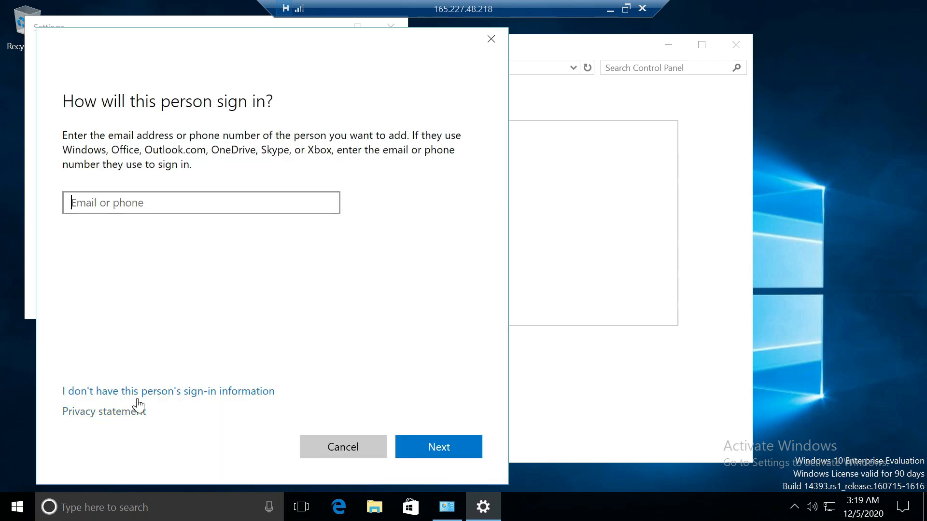
click(154, 391)
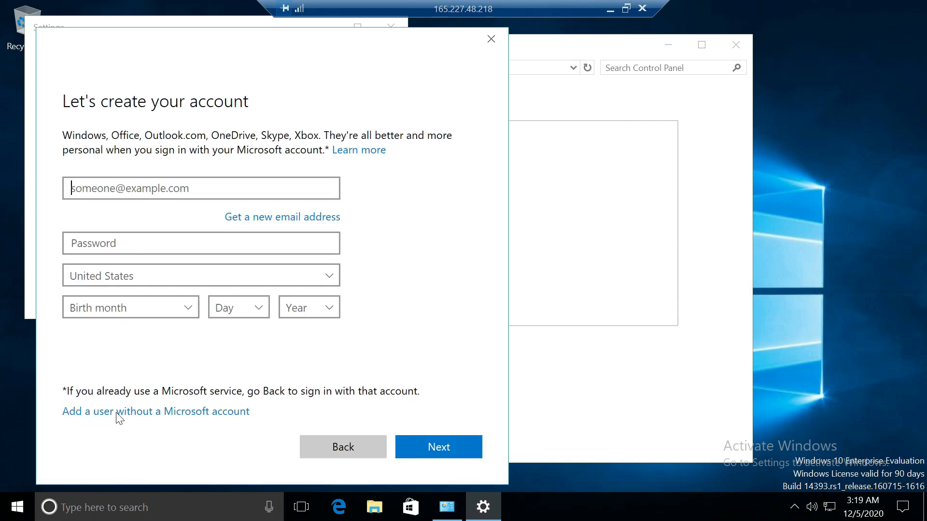
click(127, 414)
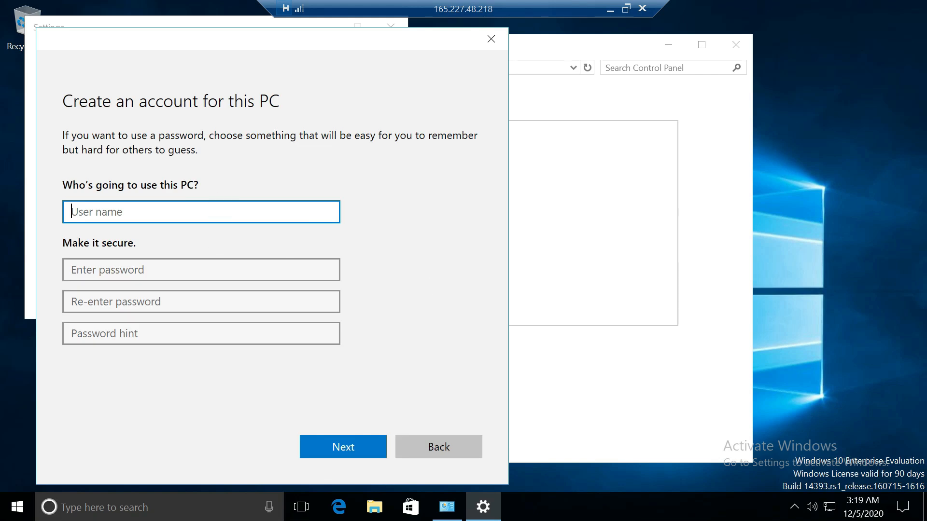
Step: Create local account test01 with a password and hint, then close Settings
text(test01)
click(124, 261)
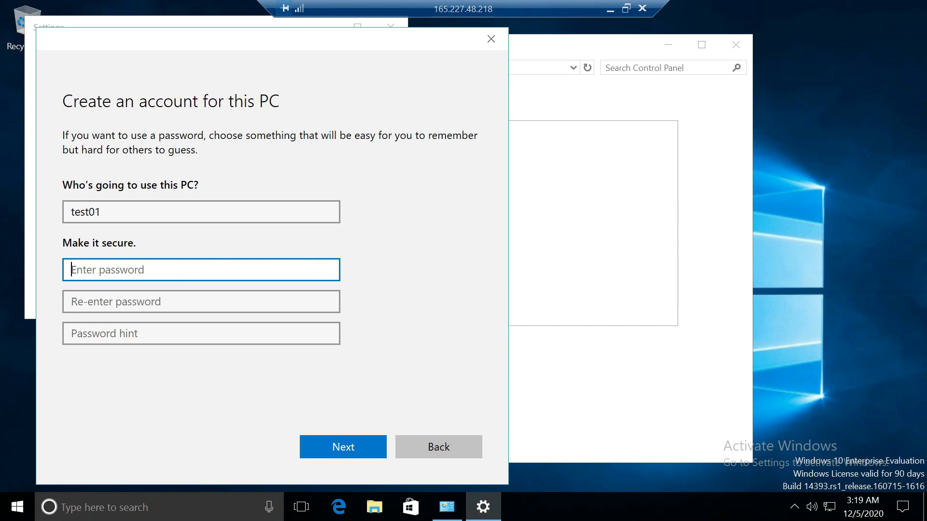
text(P)
key(BackSpace)
key(BackSpace)
key(BackSpace)
key(BackSpace)
text(P)
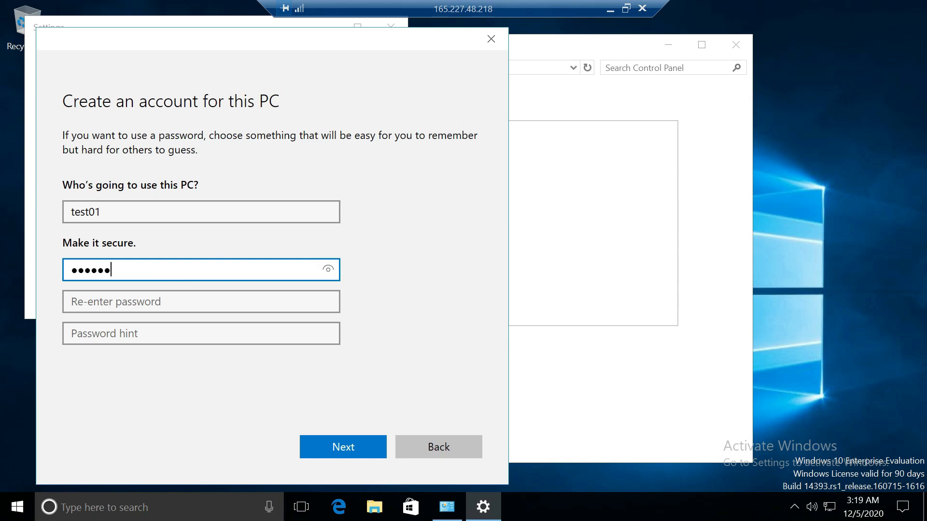
click(149, 303)
text(Pas)
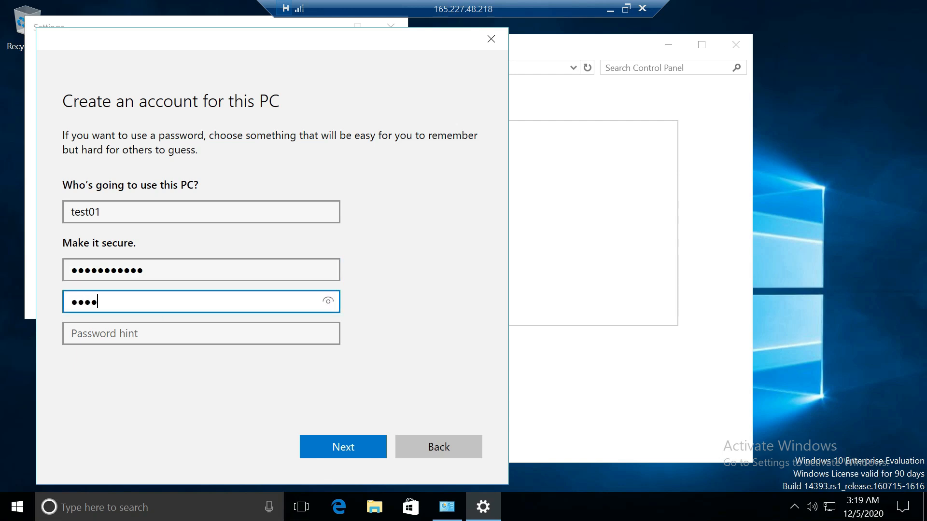
text(sword123)
click(148, 341)
text(pass)
click(363, 439)
drag(406, 233, 421, 293)
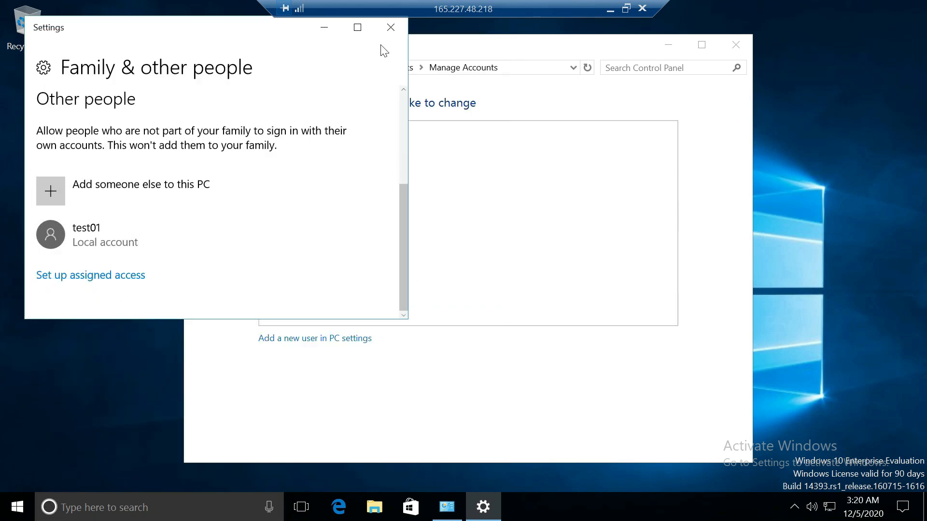
click(391, 27)
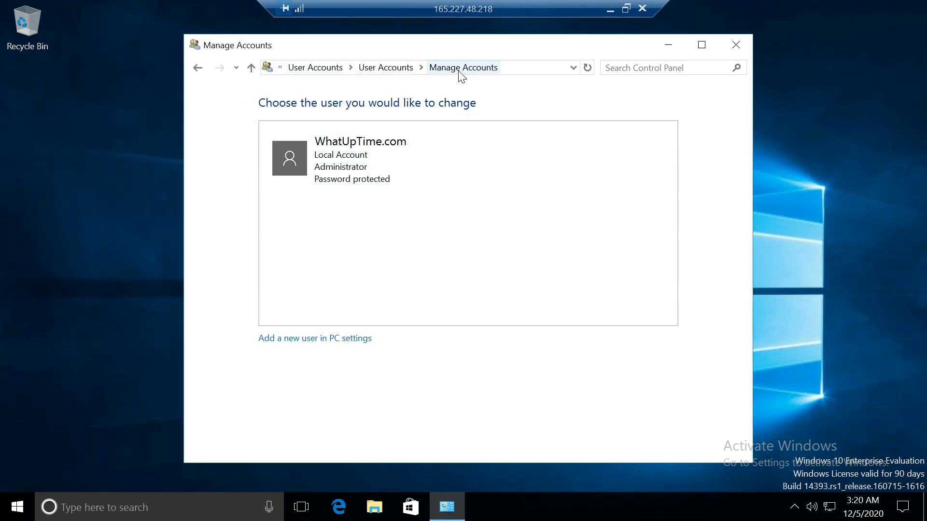
Step: Change the test01 account type to Administrator, then close the account window
click(393, 70)
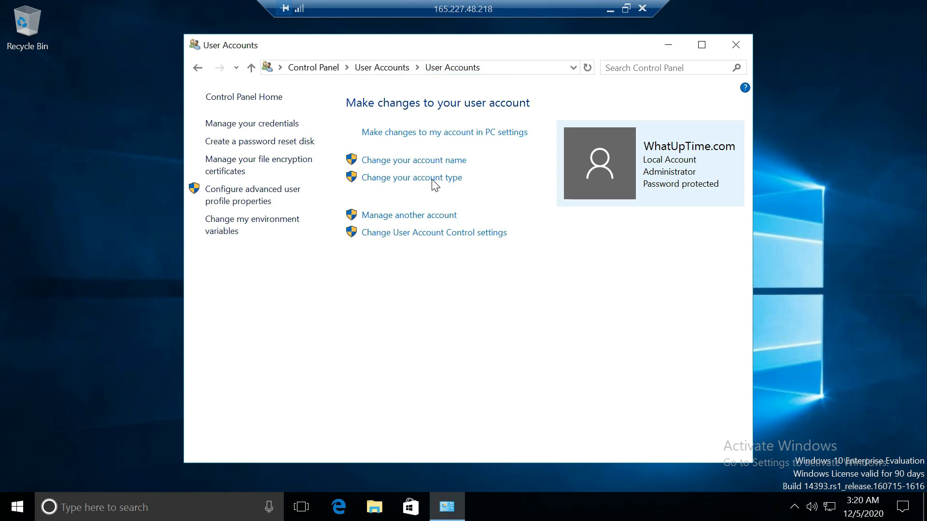
click(433, 215)
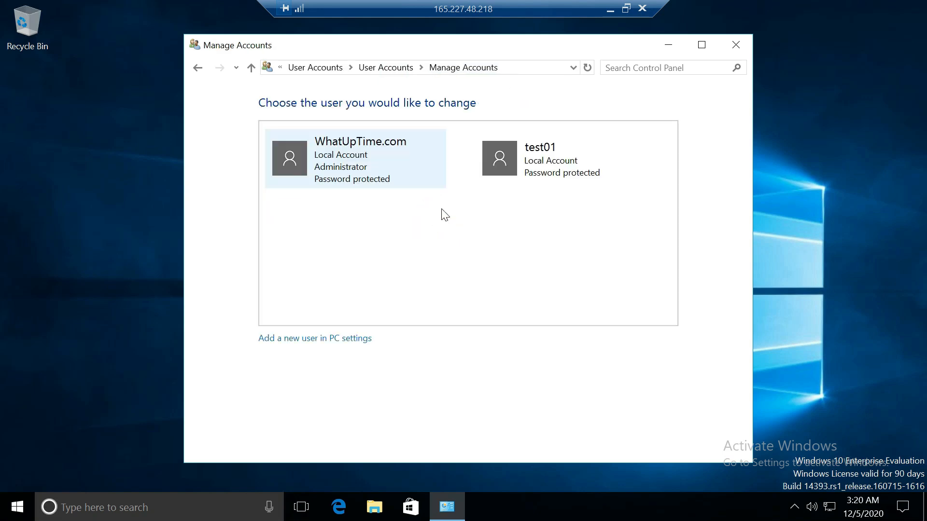
click(547, 168)
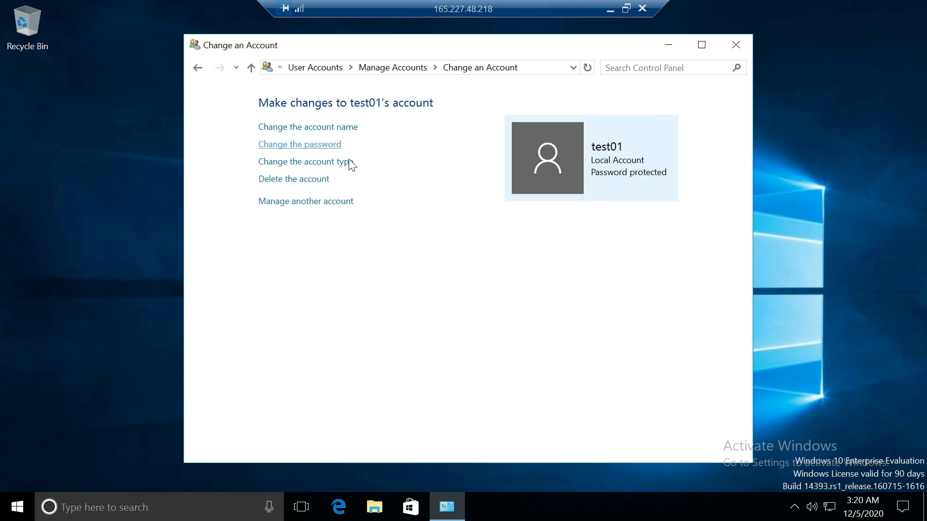
click(343, 164)
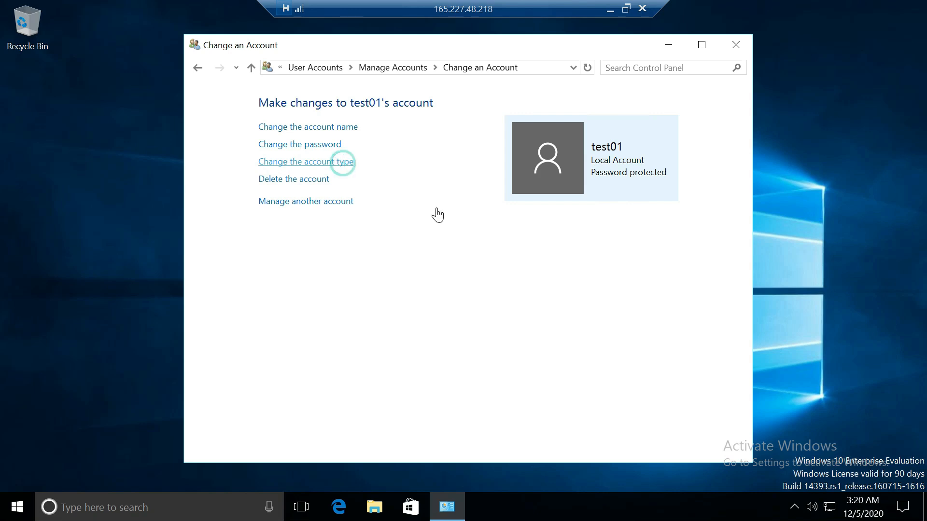
click(305, 234)
click(572, 313)
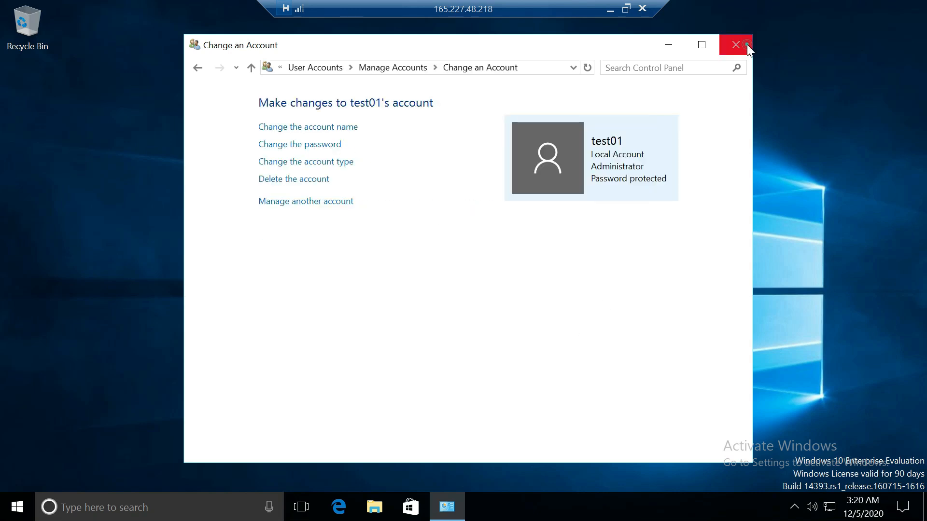
click(736, 44)
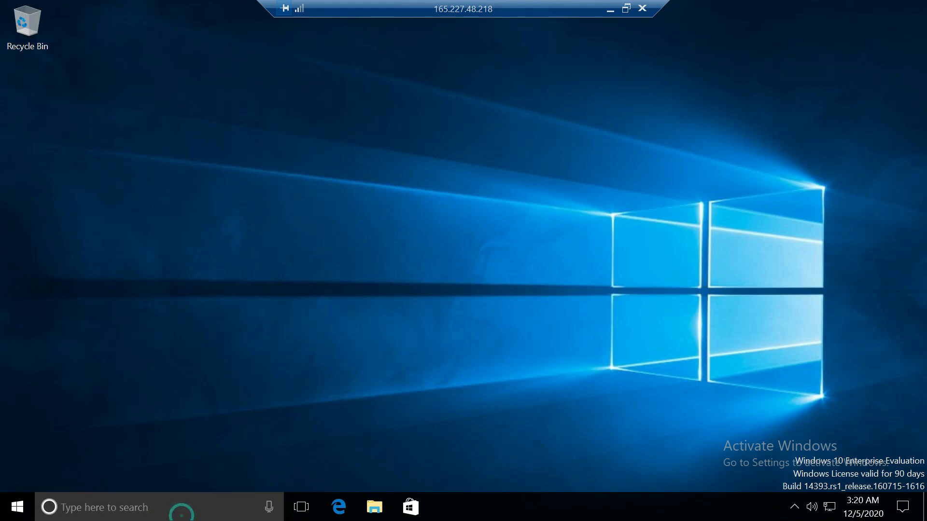
Step: Open Control Panel maximized with View by set to Small icons
click(182, 516)
text(s)
key(BackSpace)
text(contr)
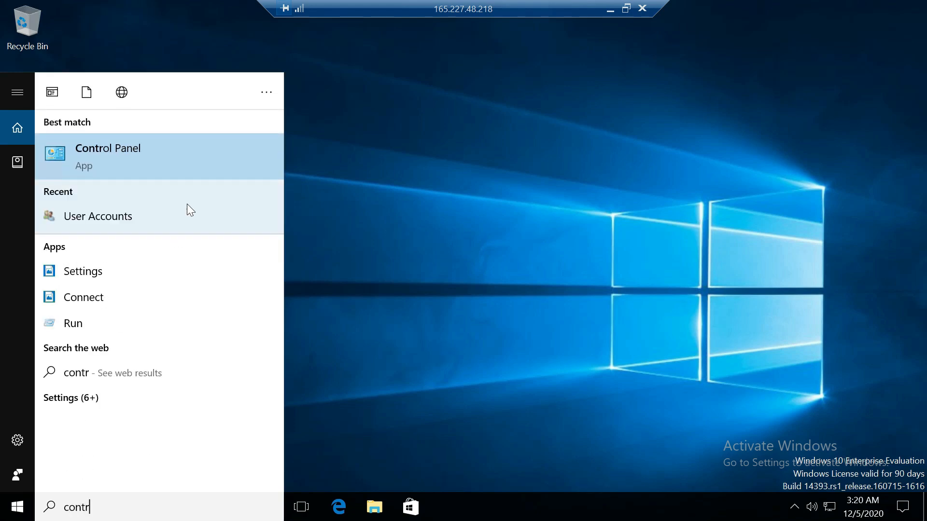
click(192, 167)
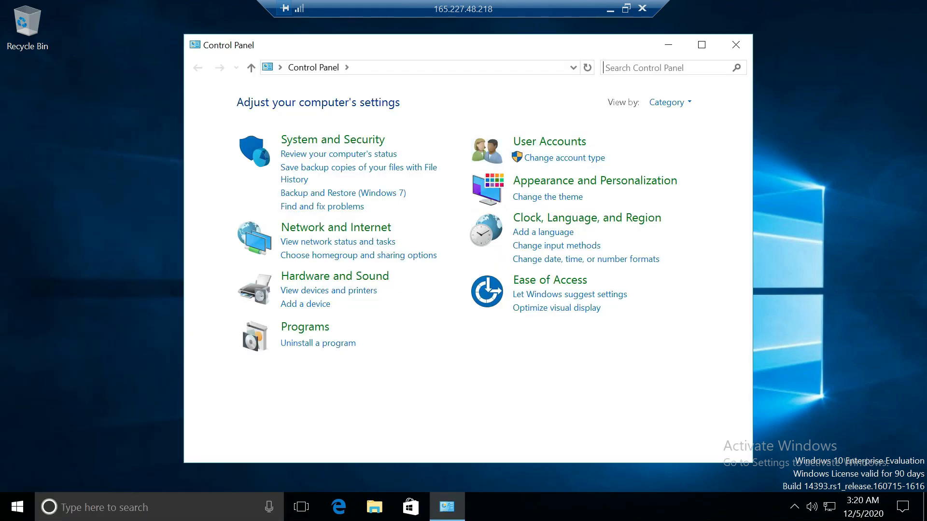
click(702, 44)
click(686, 63)
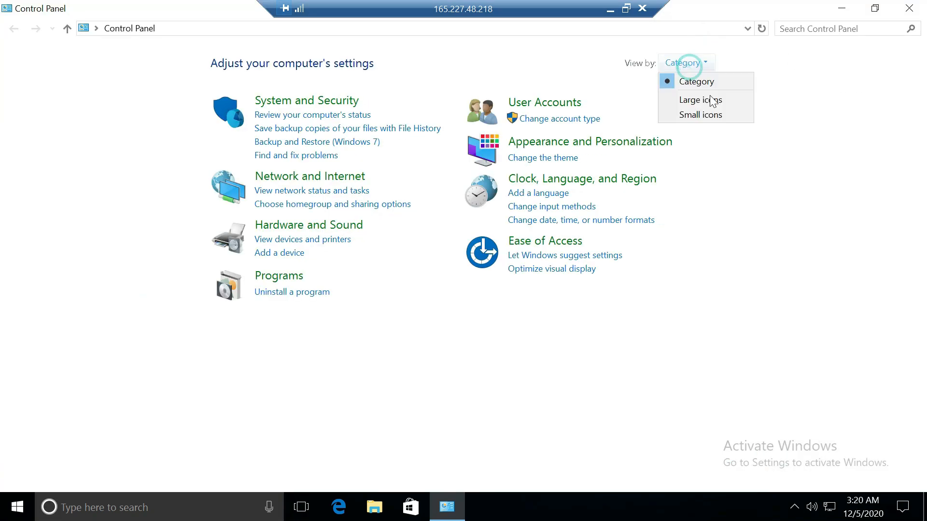
click(710, 117)
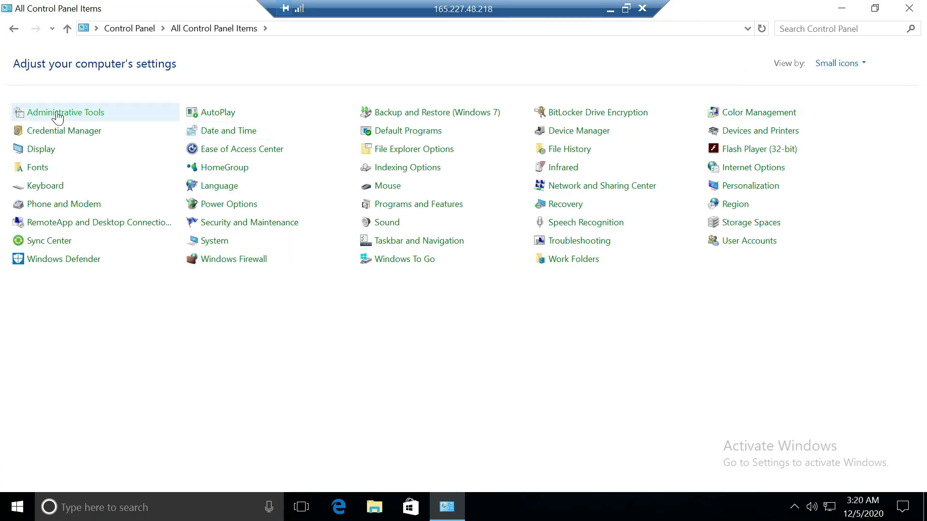
Step: Open Administrative Tools maximized and launch Computer Management
click(88, 115)
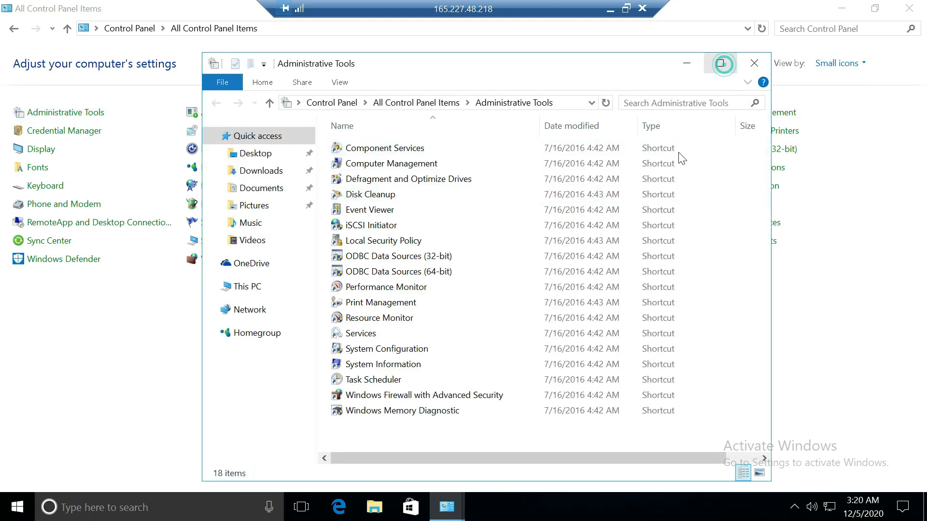
click(720, 64)
click(230, 106)
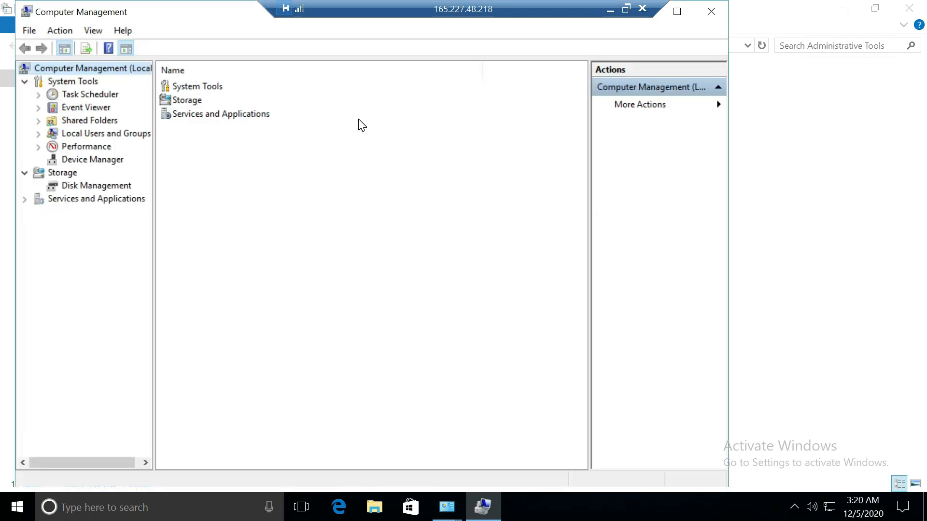
Step: Add test01 to the Remote Desktop Users local group and apply
double_click(82, 134)
click(89, 159)
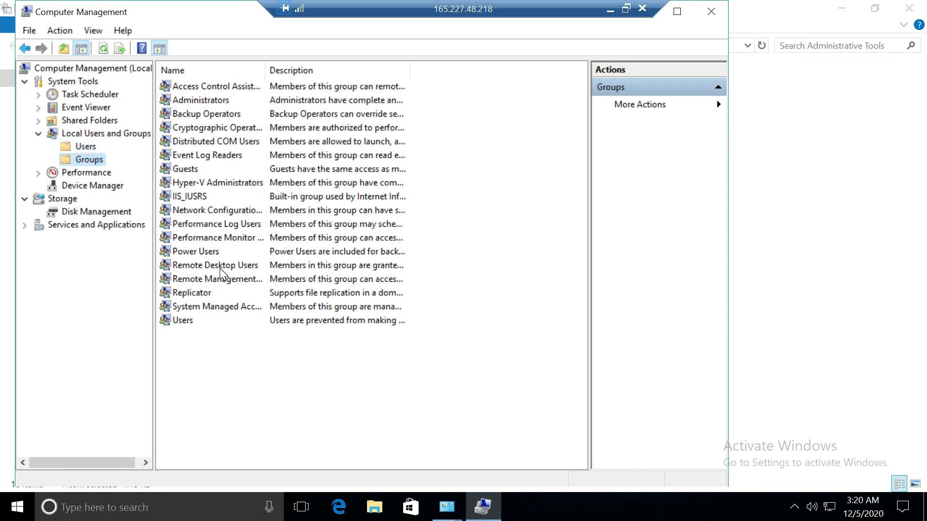
click(220, 268)
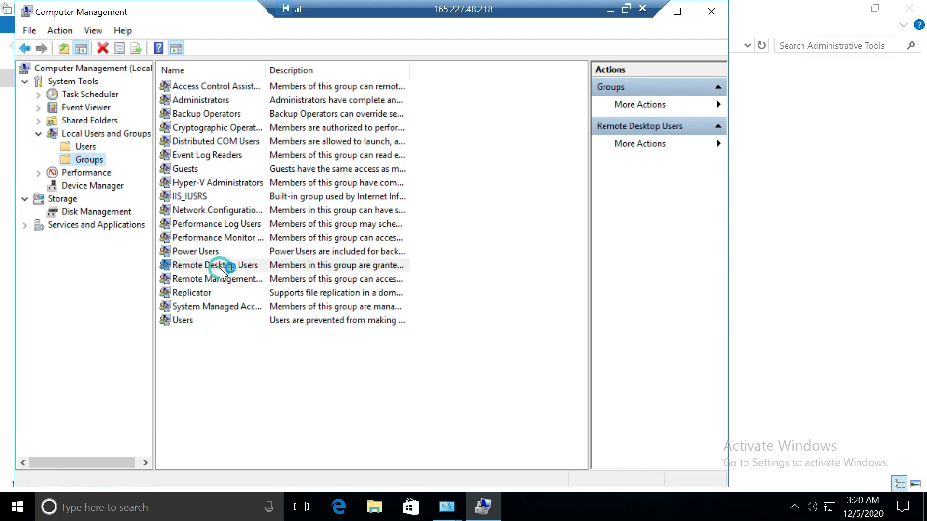
double_click(251, 265)
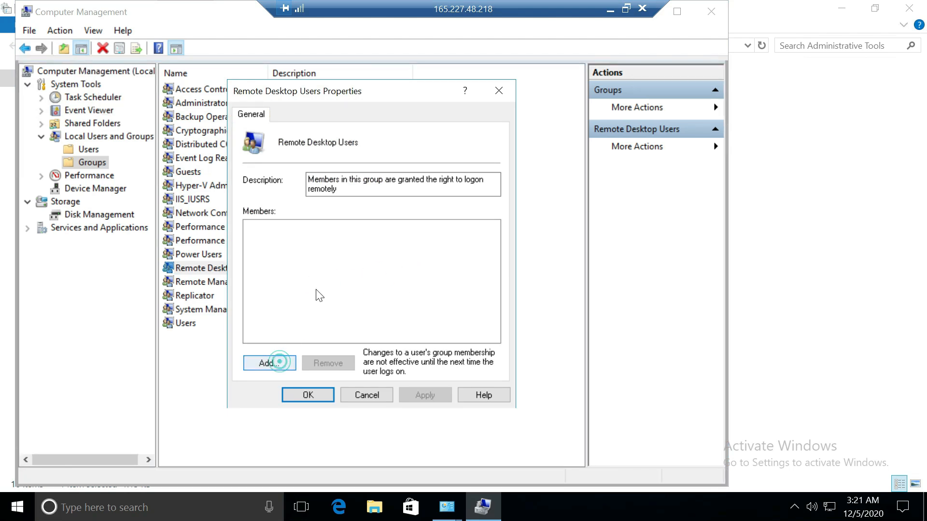
click(280, 362)
click(338, 242)
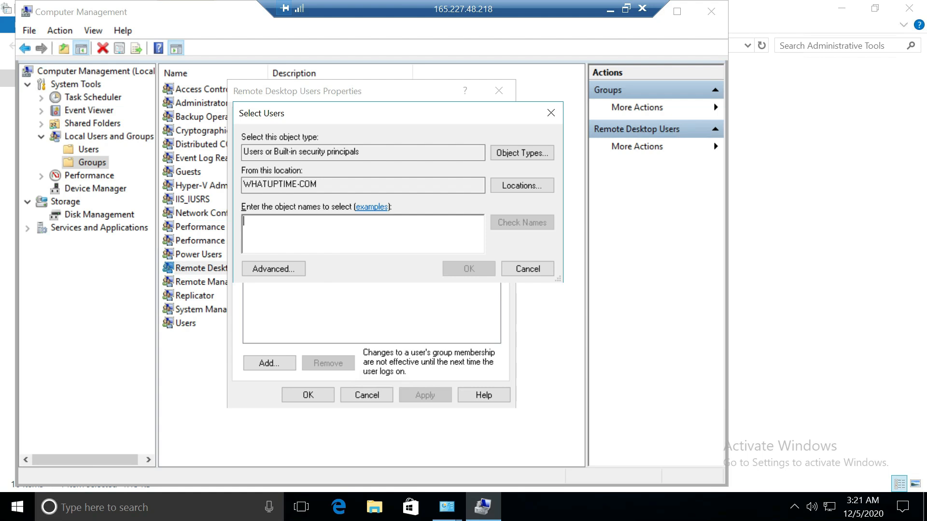
text(test01)
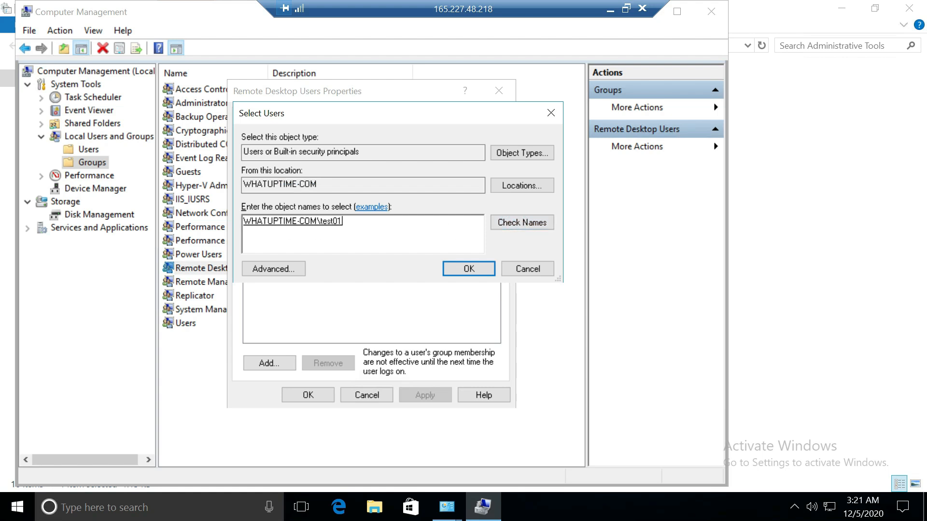
click(482, 272)
click(434, 393)
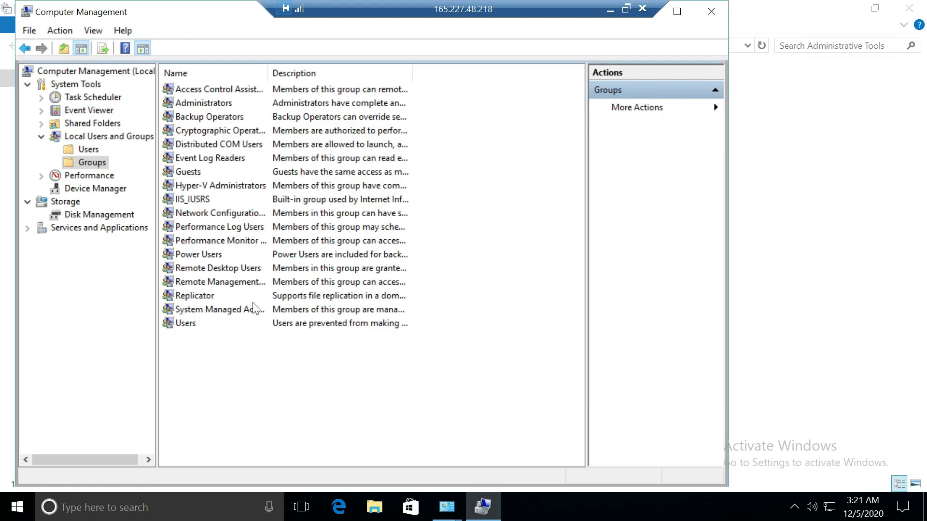
Step: Verify test01 is listed as a member of Remote Desktop Users
double_click(190, 283)
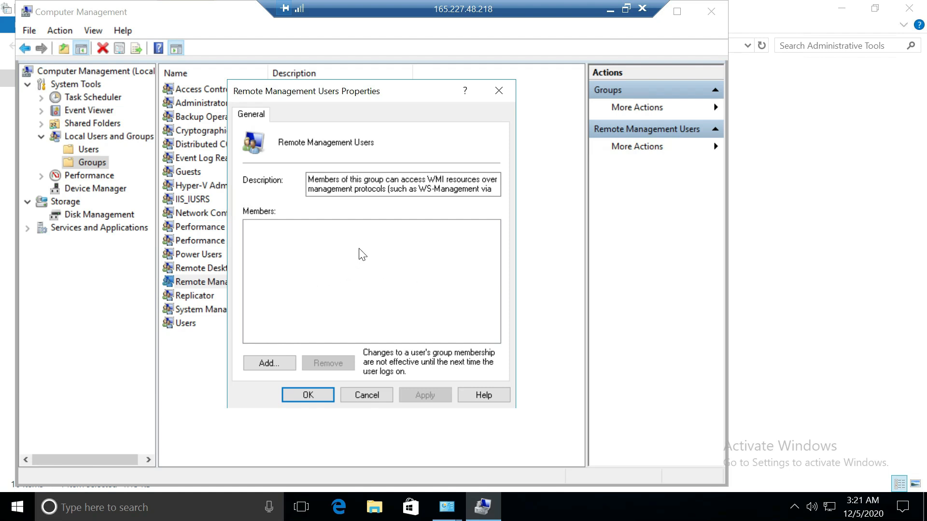
click(497, 94)
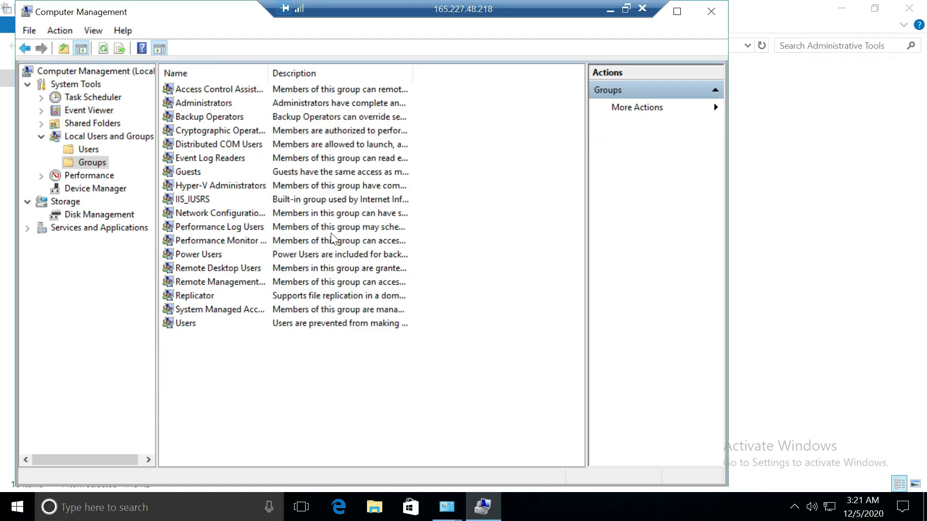
double_click(224, 270)
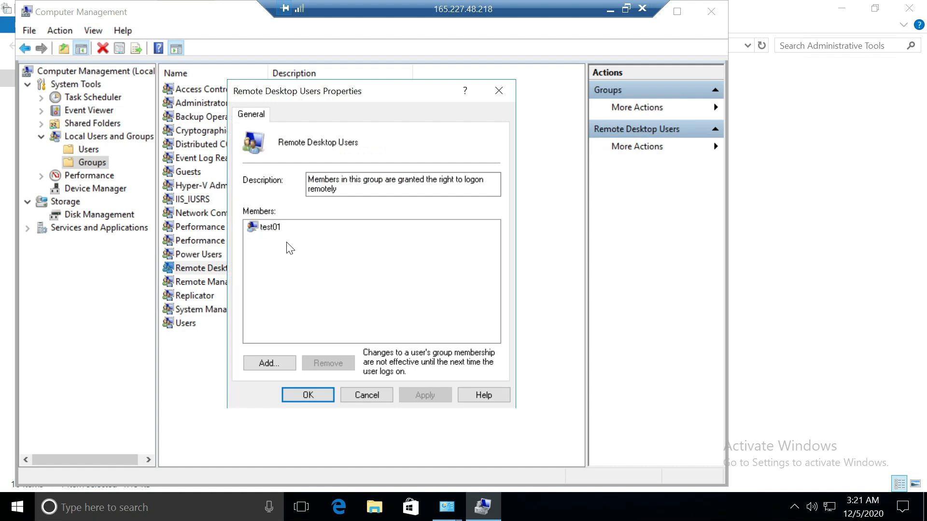
click(278, 227)
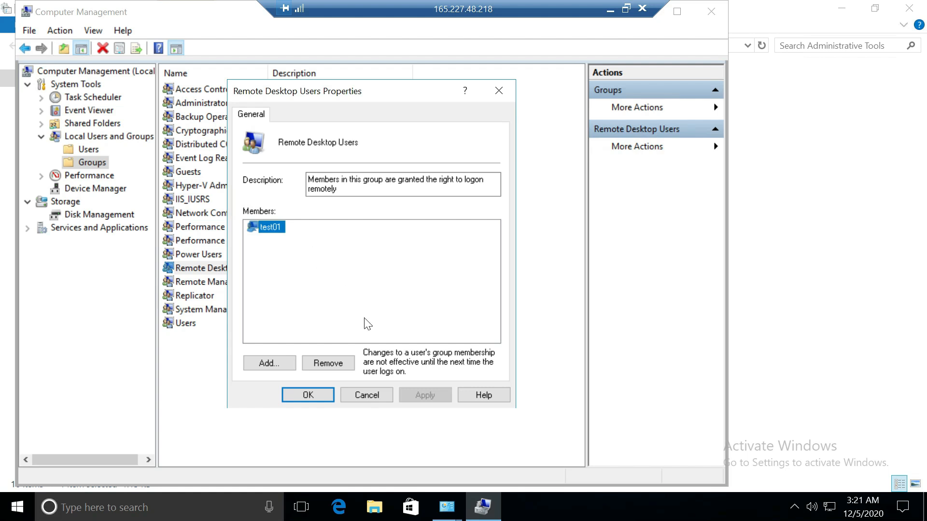
click(325, 390)
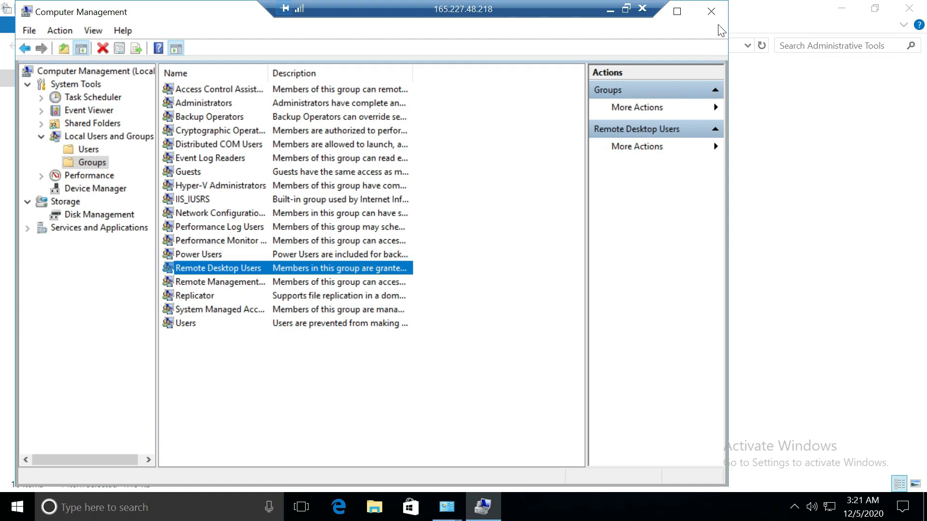
Step: Close Computer Management, Administrative Tools and Control Panel
click(712, 12)
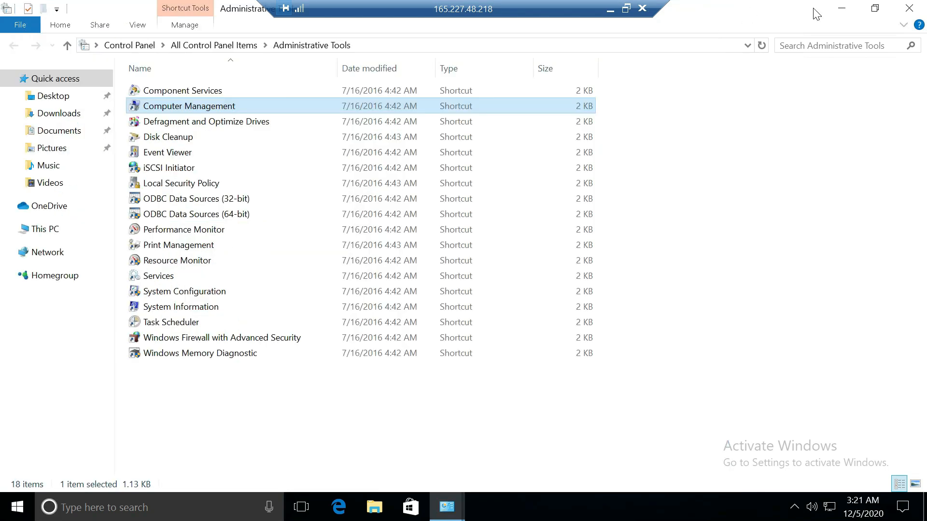
click(912, 9)
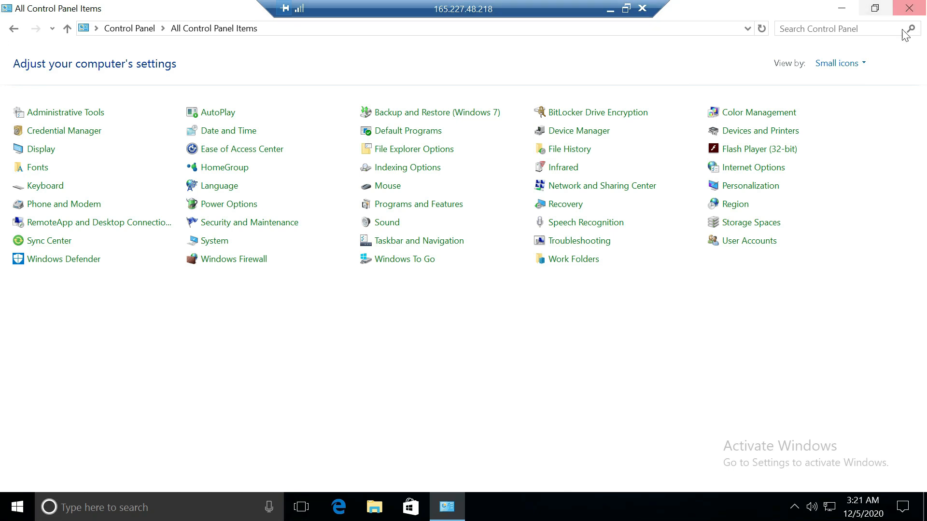
click(908, 13)
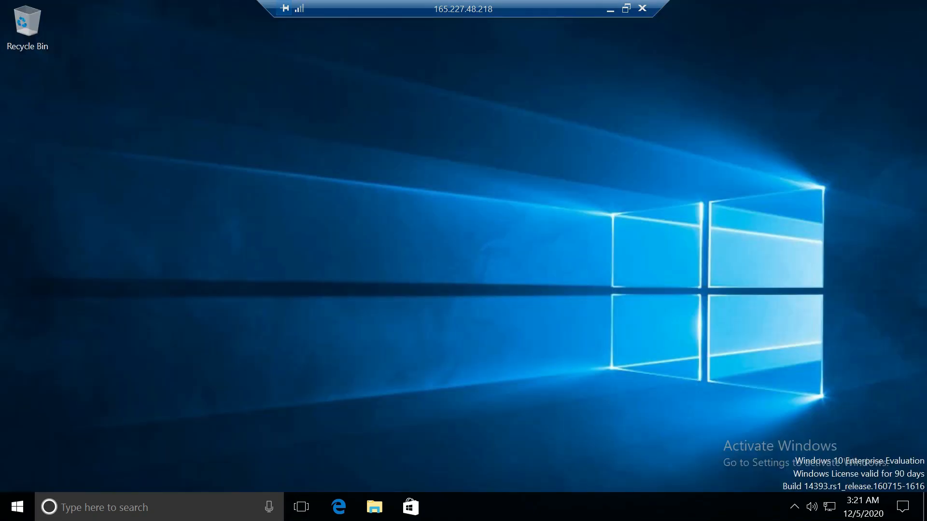
Step: Restart the remote Windows 10 droplet from the Start menu's power options
click(25, 505)
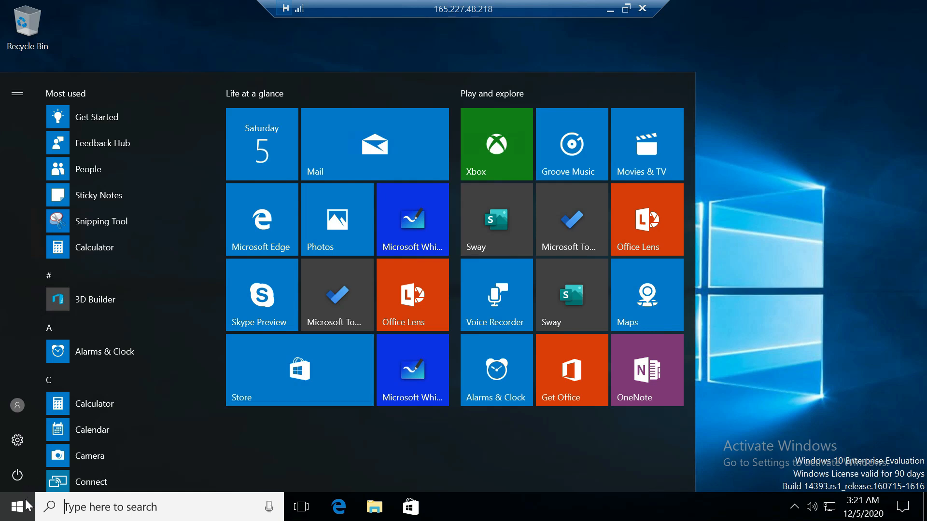
click(13, 481)
click(35, 437)
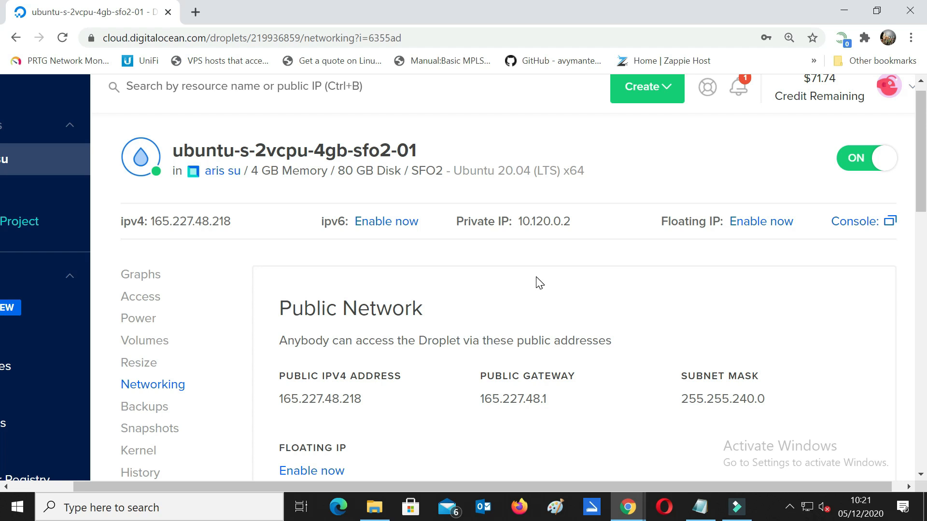
Step: Zoom Chrome to 90% and open the ubuntu-s-2vcpu-4gb-sfo2-01 droplet from its project
key(ctrl+minus)
key(ctrl+minus)
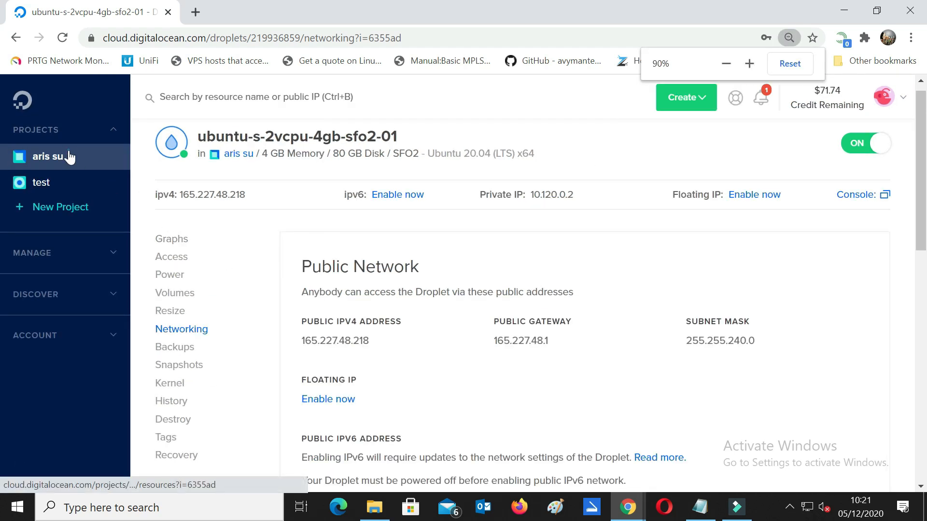
click(69, 156)
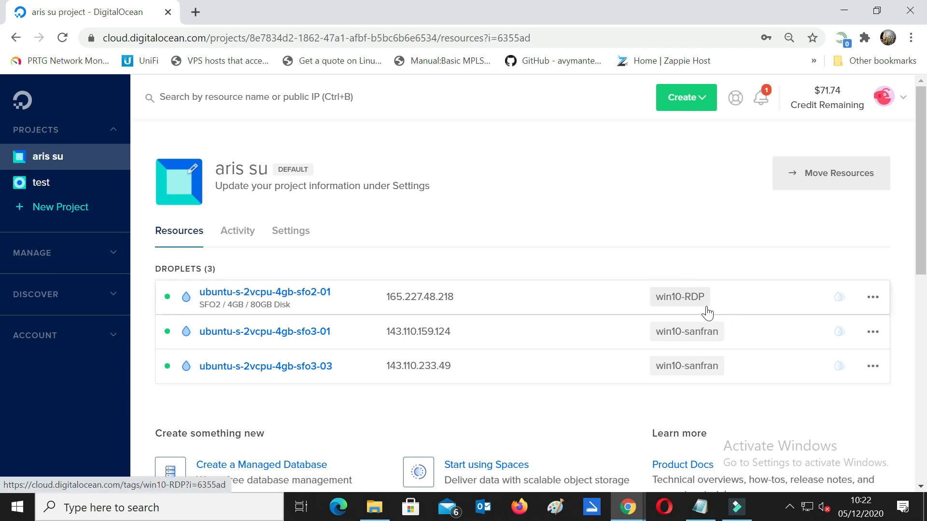
click(320, 294)
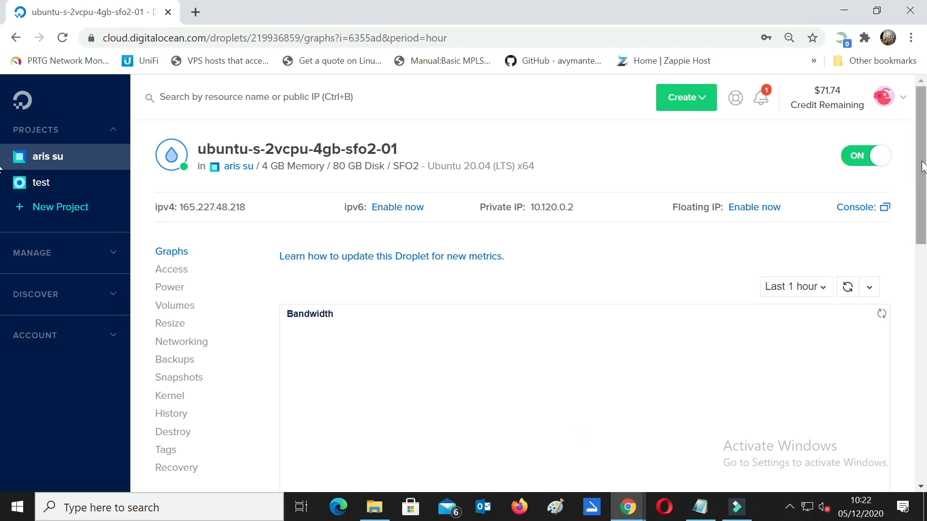
Step: Scroll through the Bandwidth, CPU Usage and Disk I/O graphs, then minimize Chrome and start a Windows search
scroll(922, 166, down, 2)
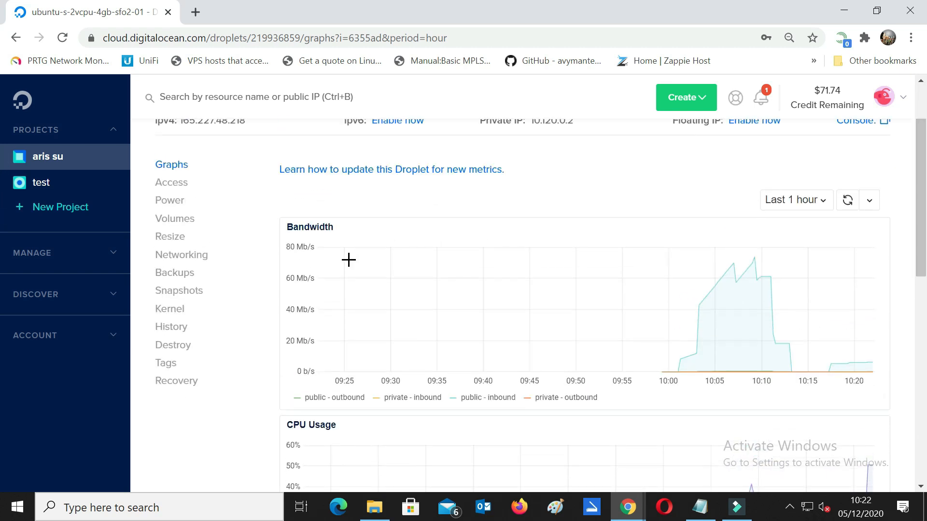
drag(920, 242, 925, 329)
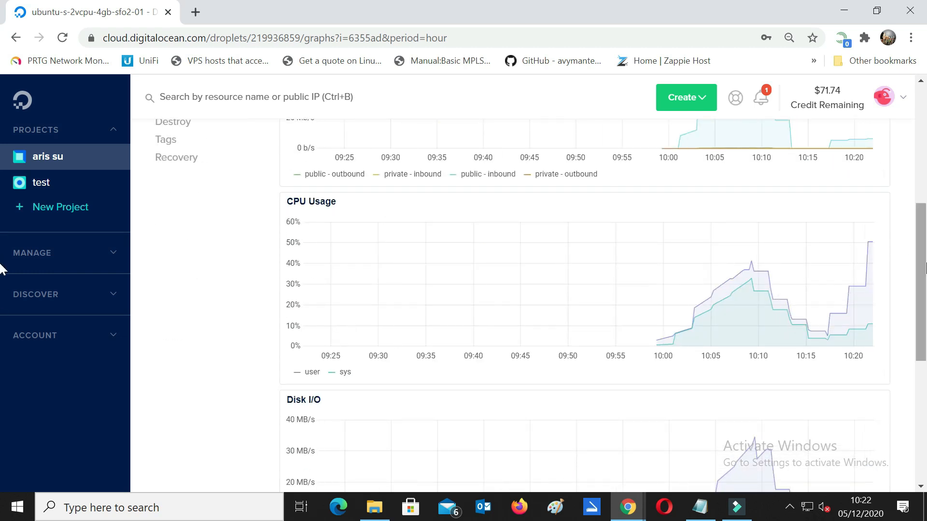
scroll(745, 288, down, 4)
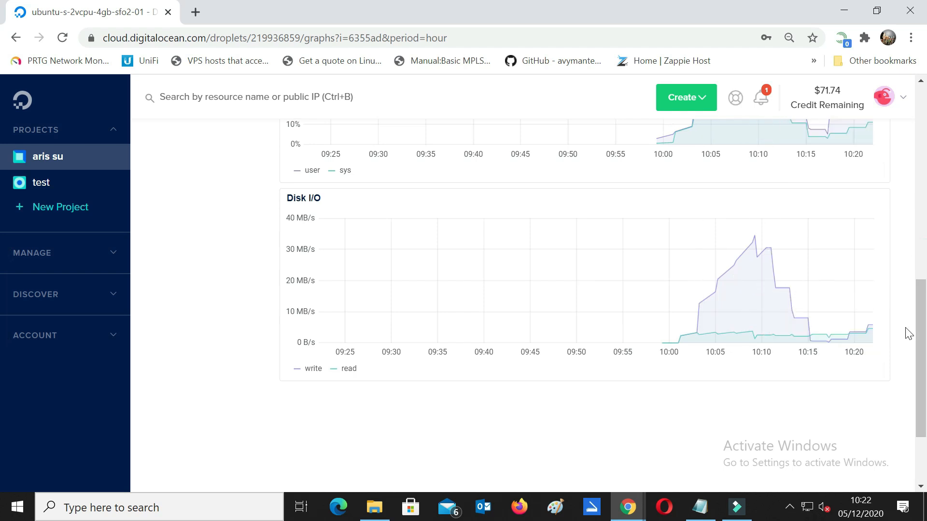
scroll(920, 323, up, 5)
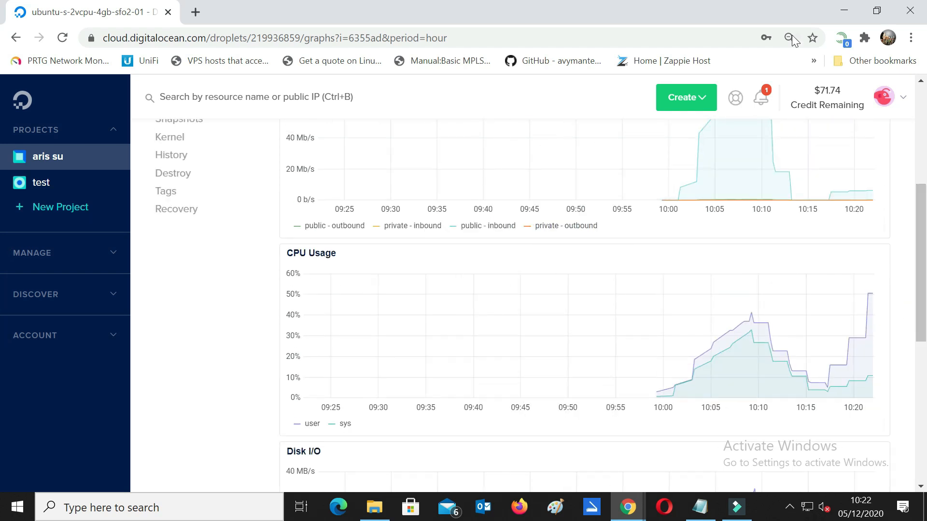
click(848, 10)
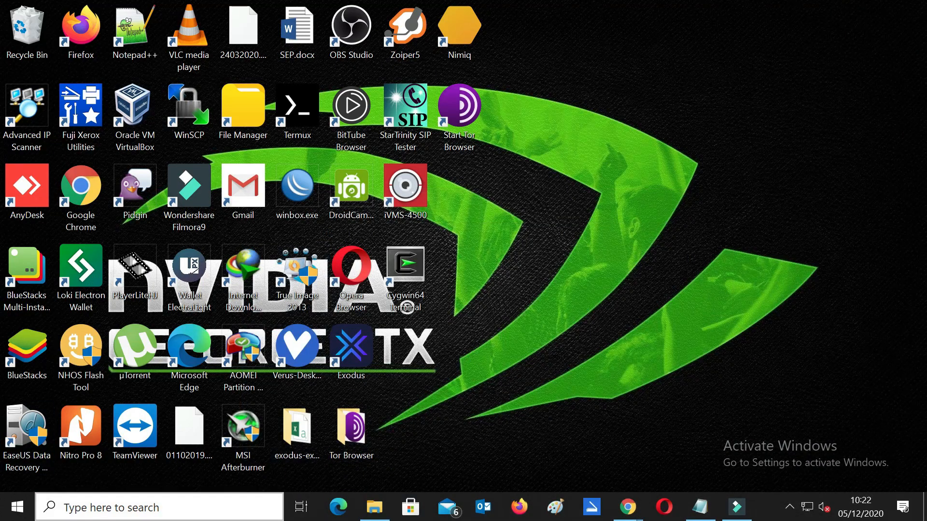
click(137, 512)
Step: Launch Remote Desktop Connection to 165.227.48.218 and accept the certificate warning
text(re)
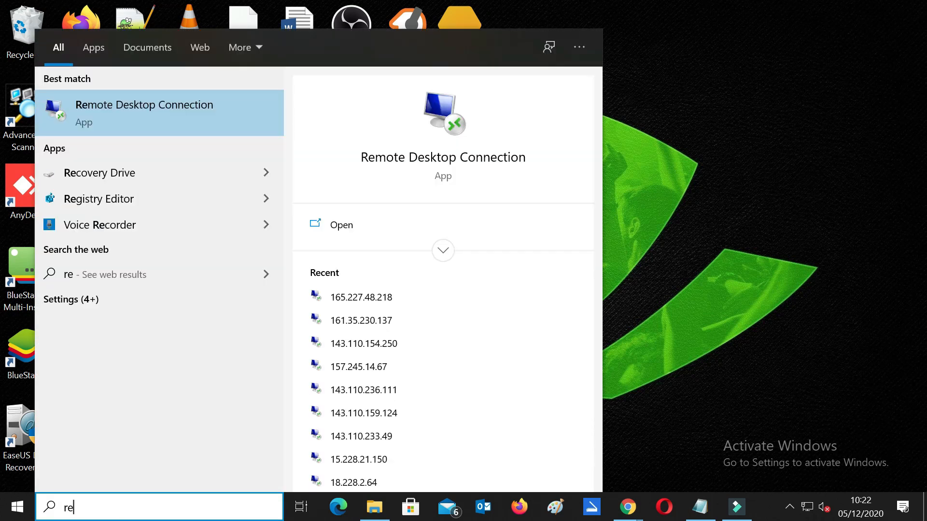
click(149, 122)
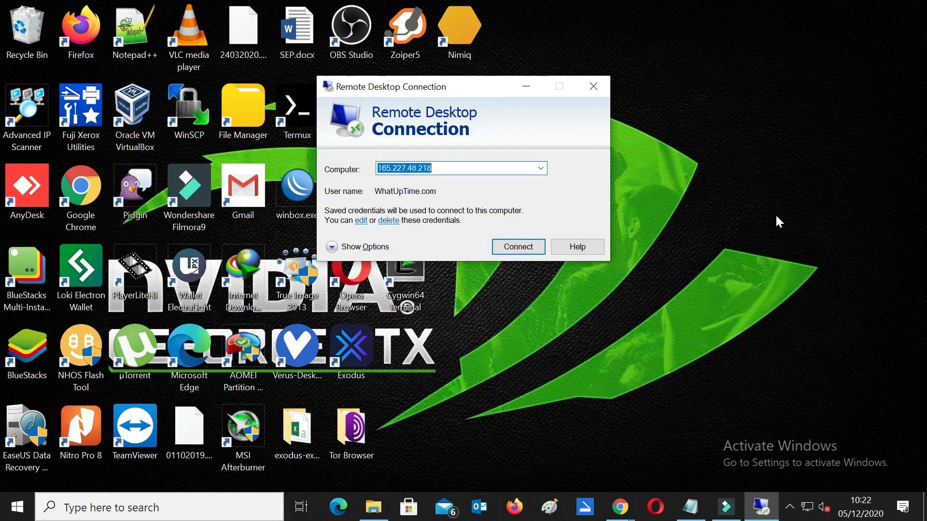
click(503, 248)
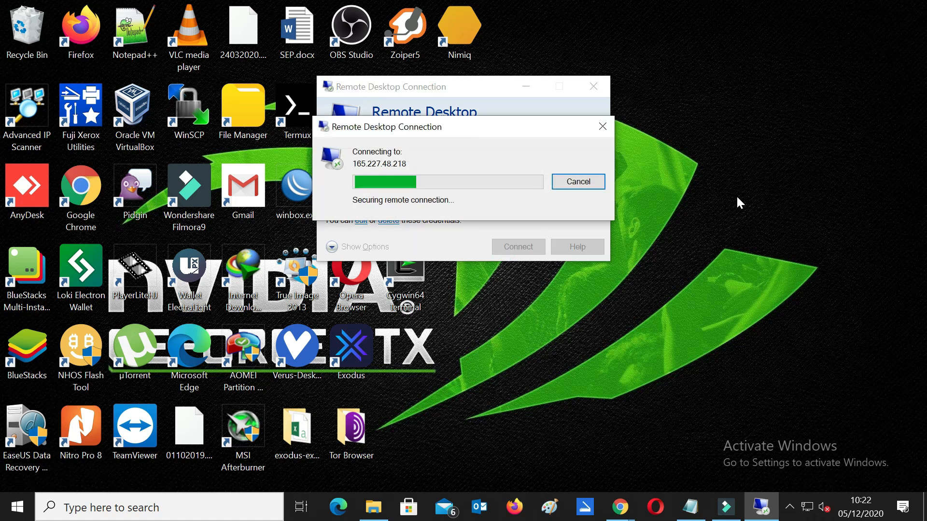
click(510, 293)
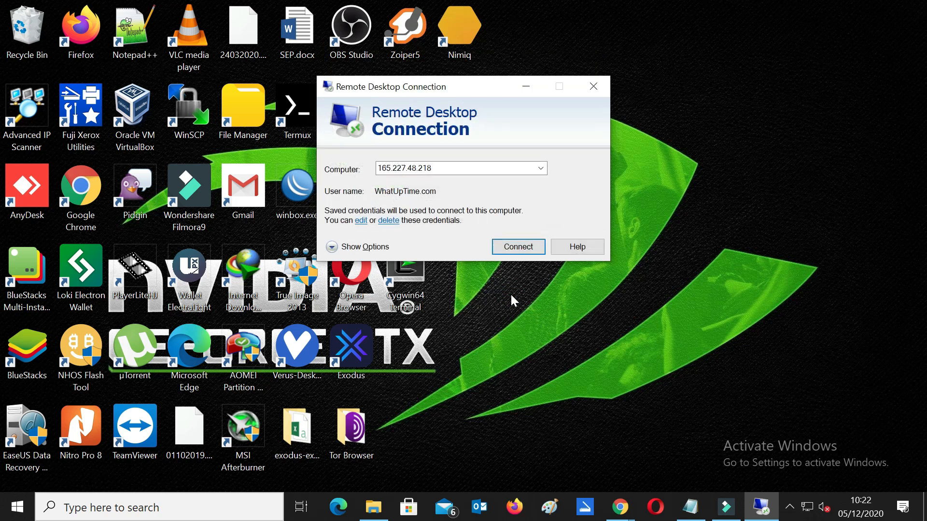
Step: Replace the saved credentials with the test01 account and password, then reconnect
click(361, 221)
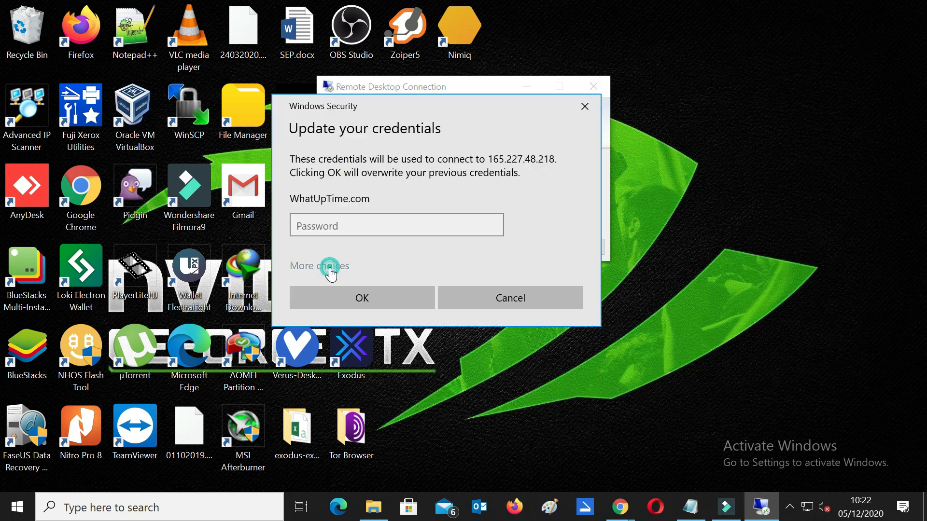
click(331, 266)
click(434, 338)
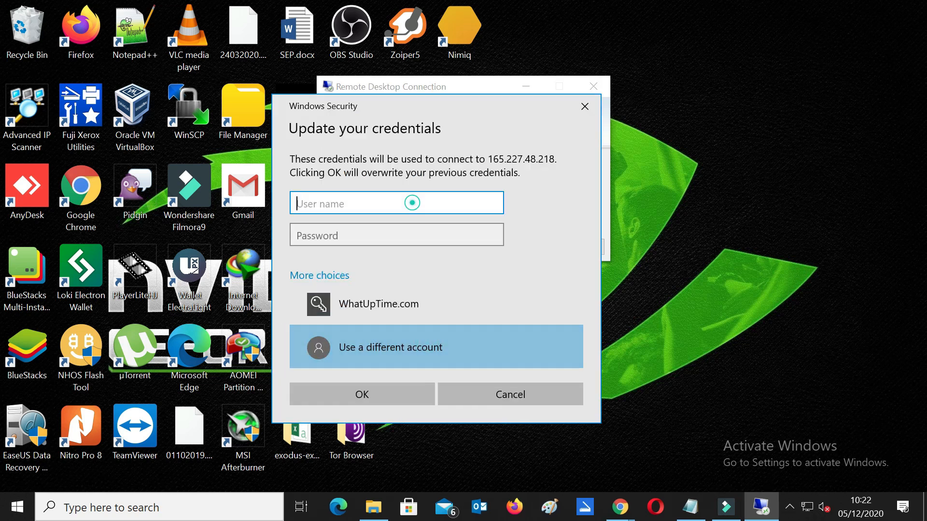
text(test01)
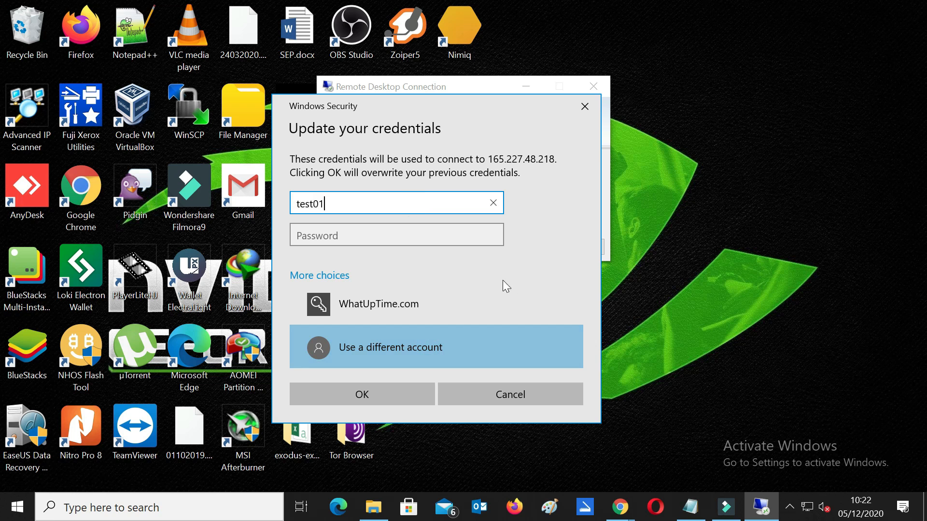
click(457, 234)
text(•)
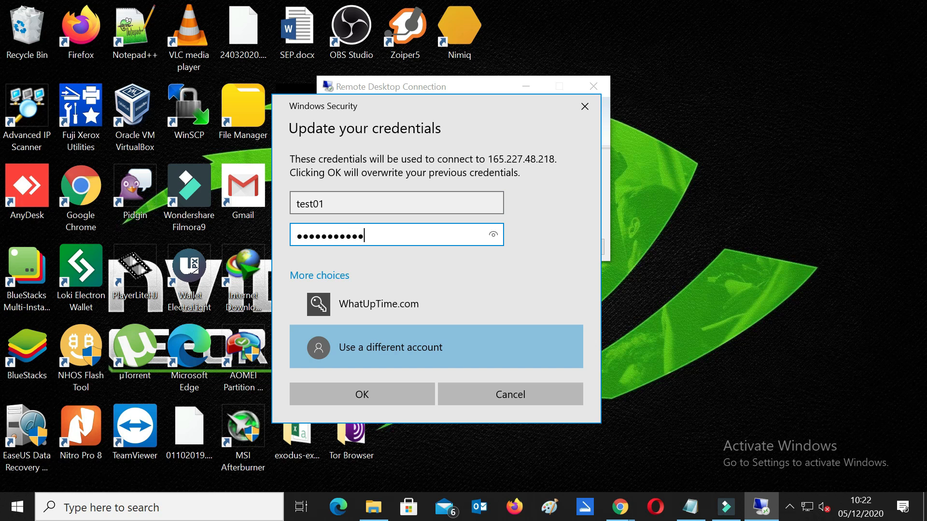
click(389, 391)
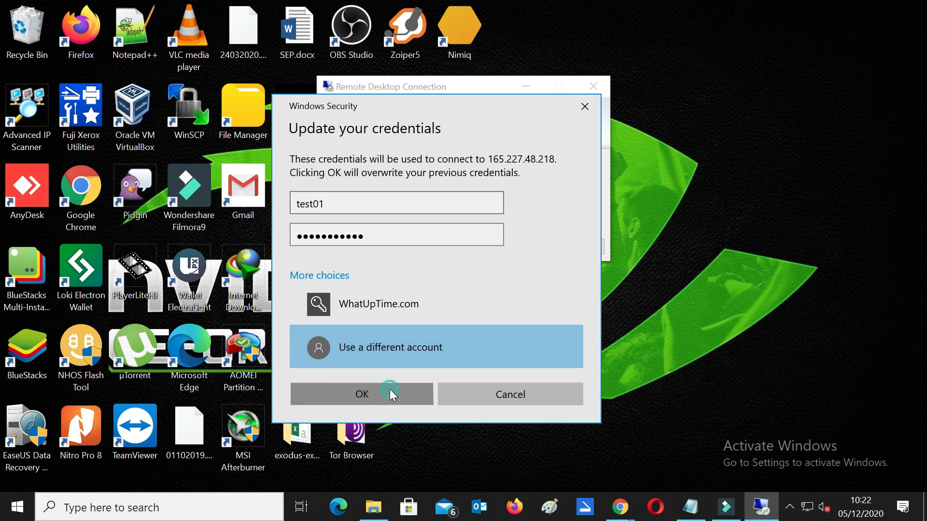
click(521, 247)
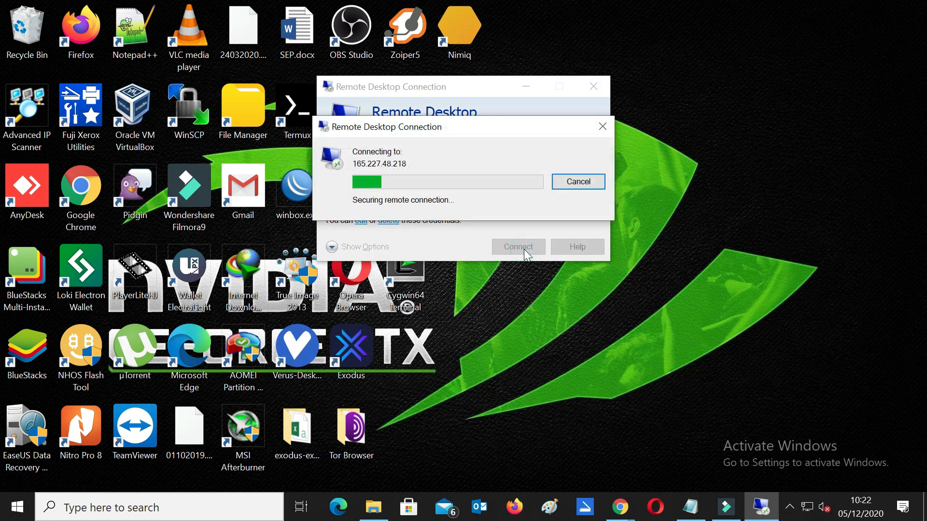
click(512, 294)
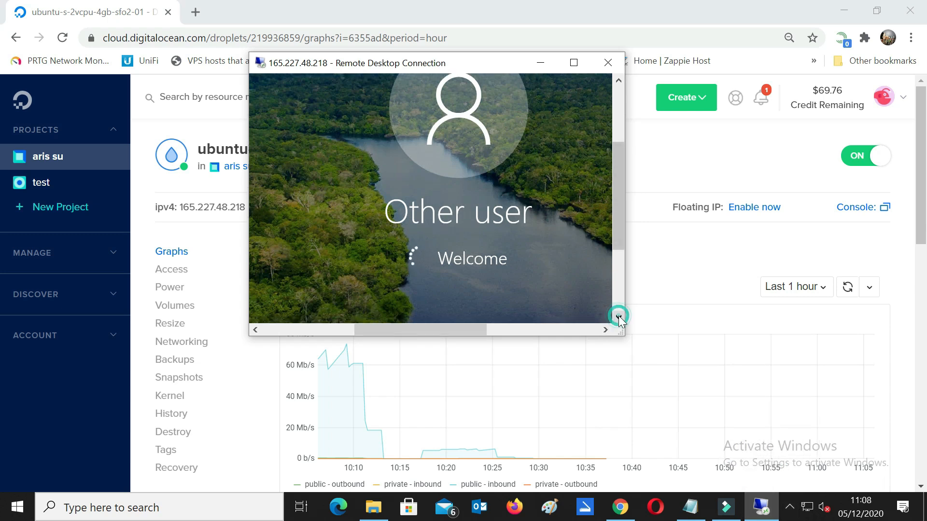
mouse_move(775, 500)
mouse_move(753, 450)
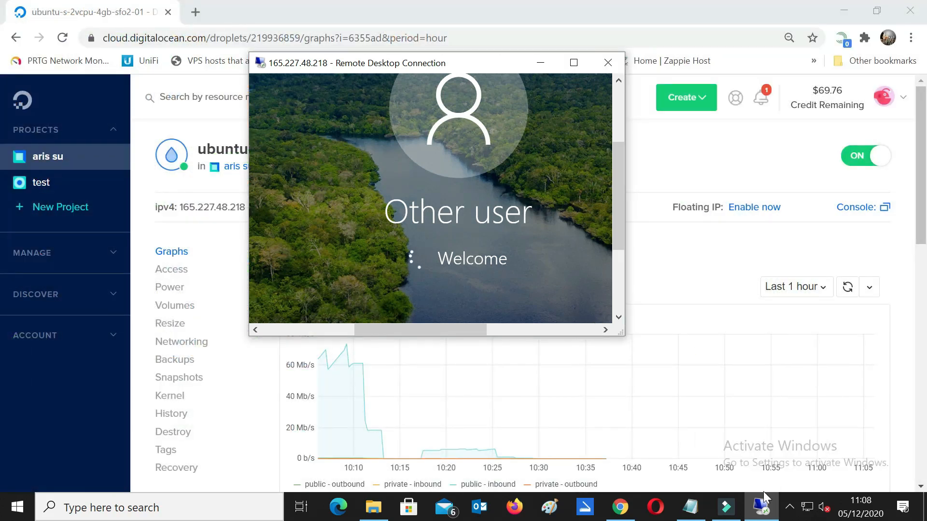
click(790, 507)
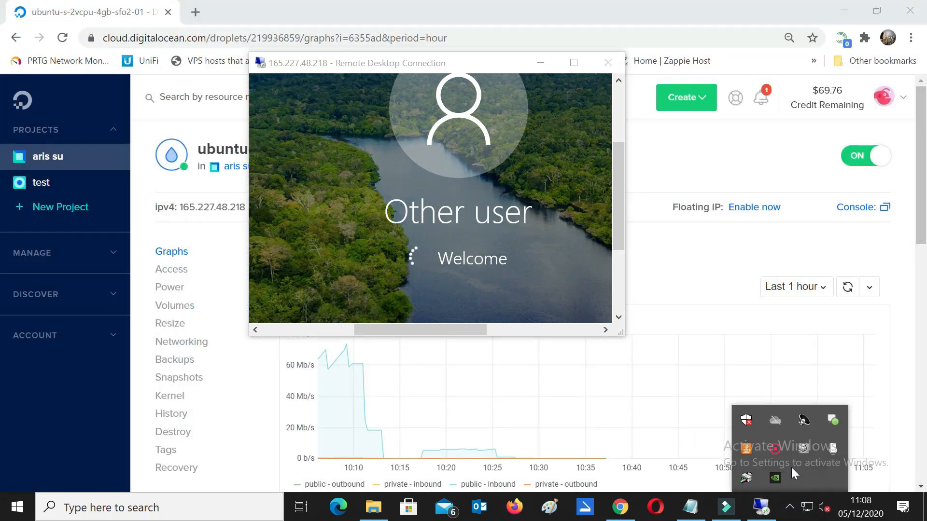
click(783, 447)
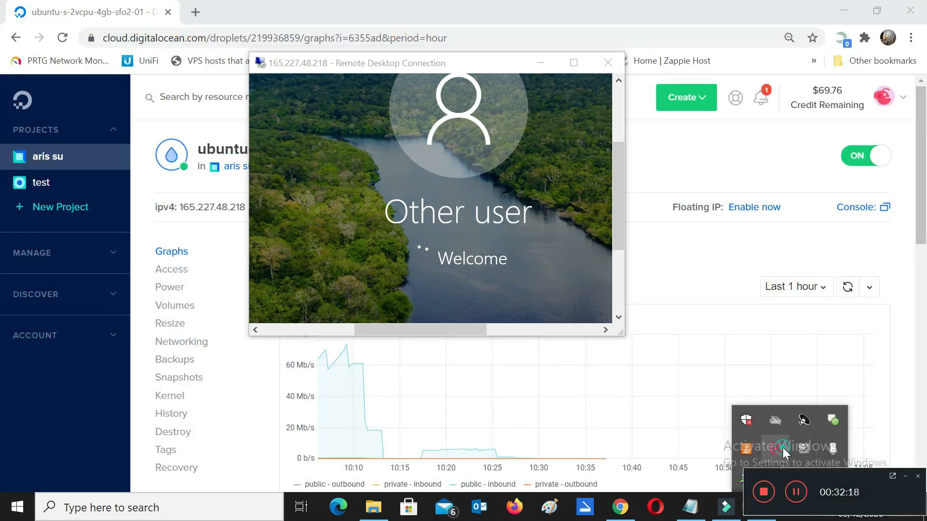
click(796, 492)
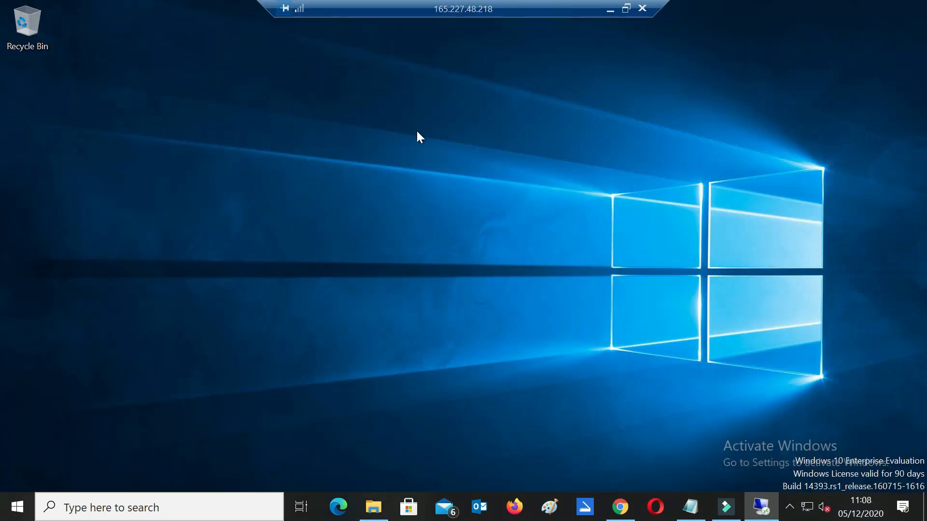
right_click(491, 142)
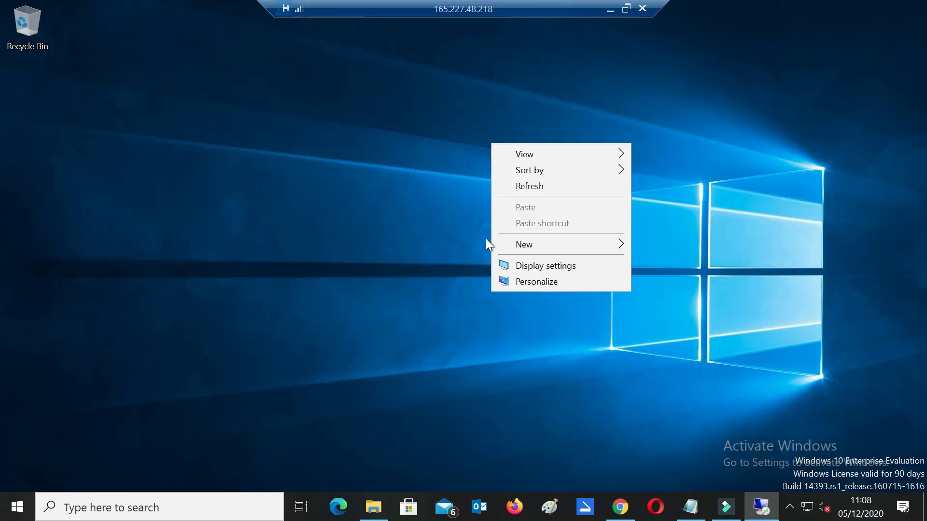
click(511, 188)
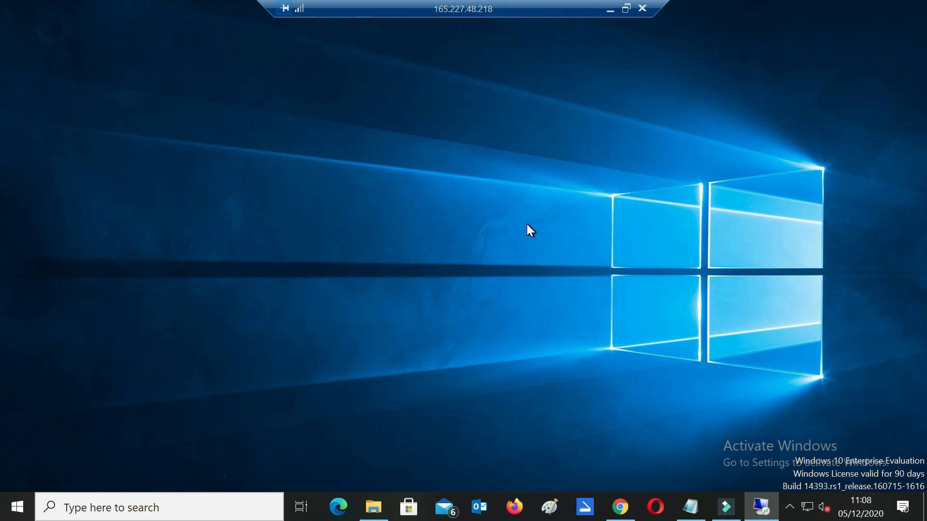
right_click(527, 225)
click(535, 228)
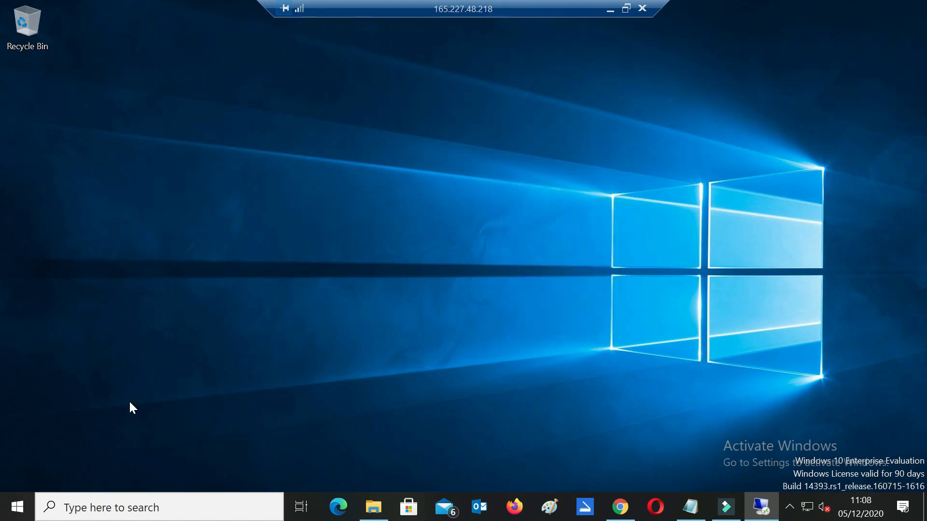
click(629, 10)
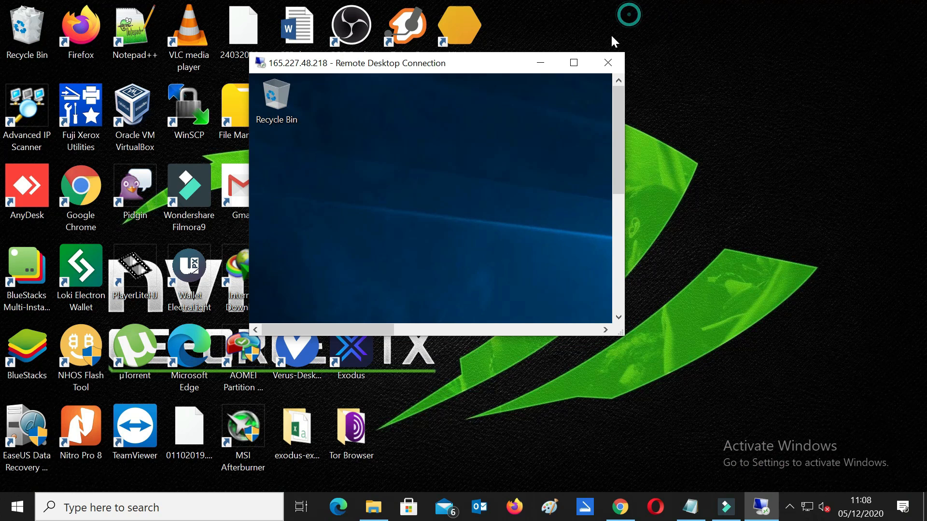
click(546, 64)
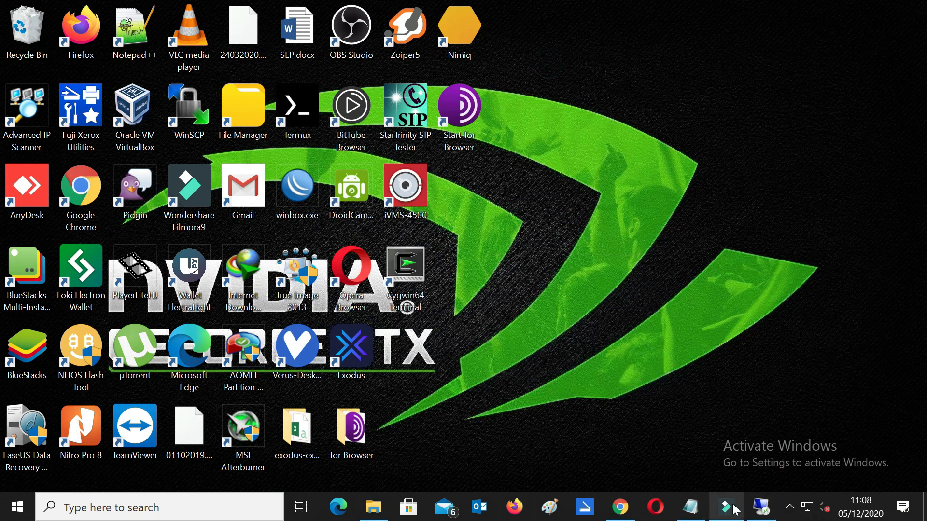
click(761, 507)
click(572, 62)
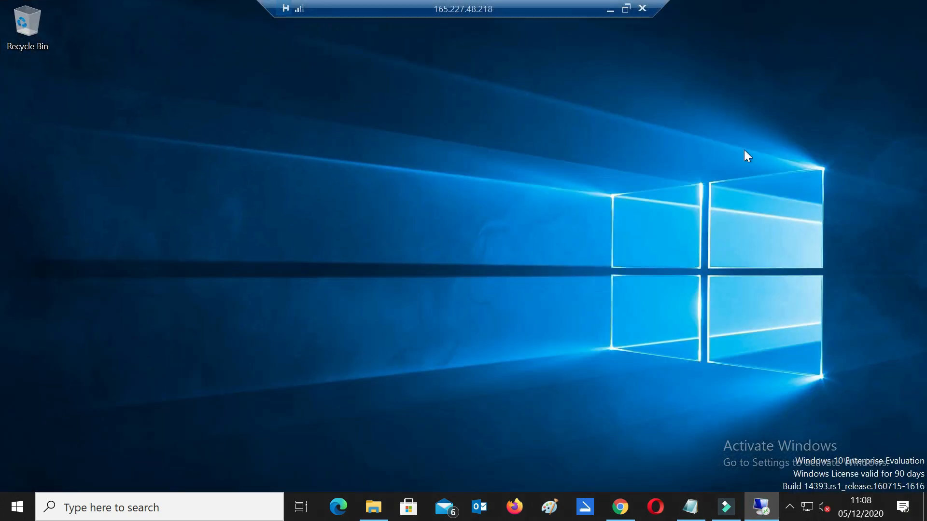
click(17, 506)
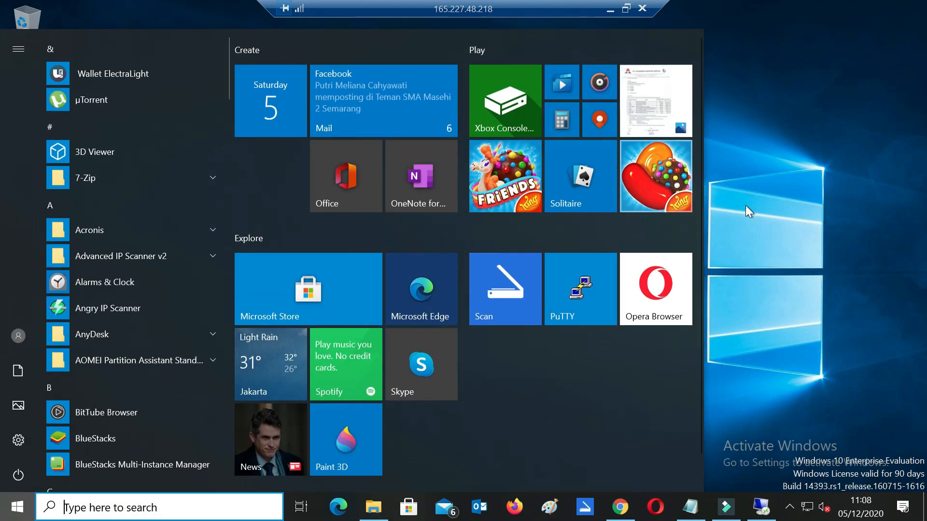
click(780, 162)
right_click(780, 162)
click(804, 202)
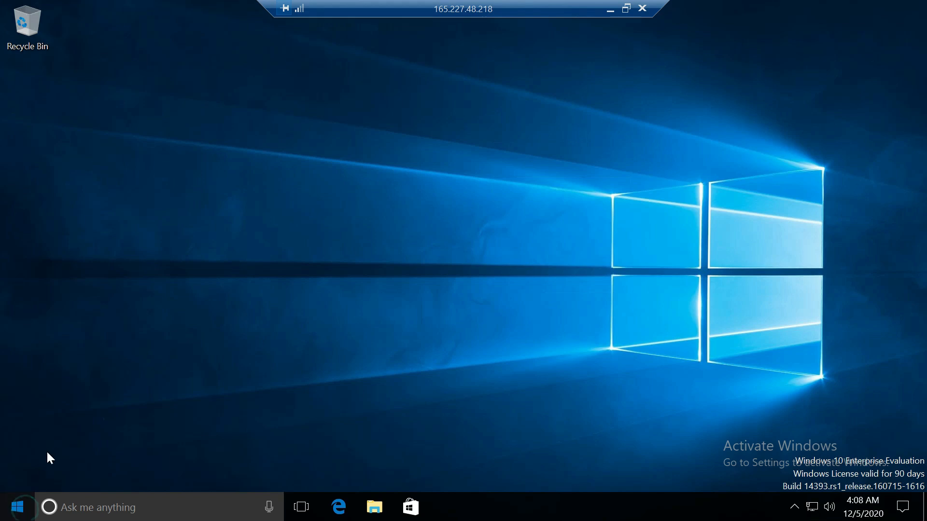
Step: Launch Microsoft Edge on the remote machine and go to google.com
click(24, 510)
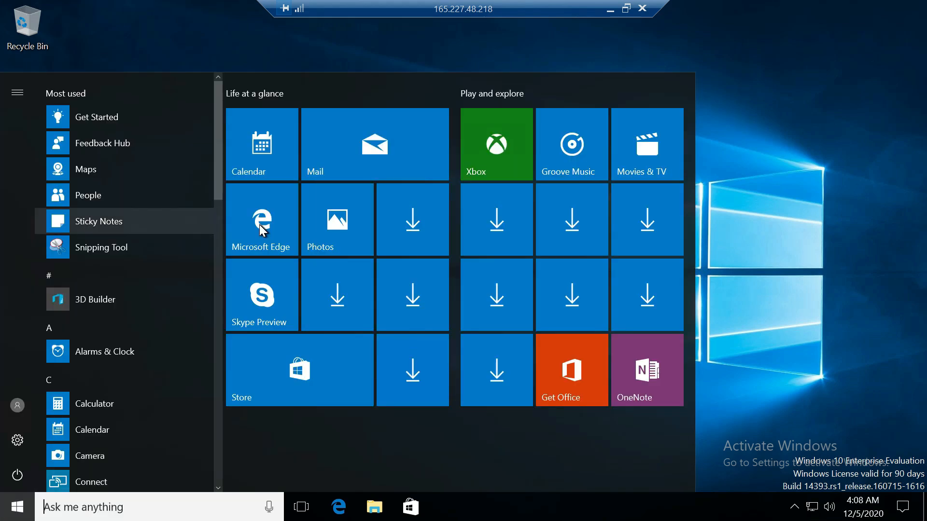
click(780, 195)
right_click(383, 158)
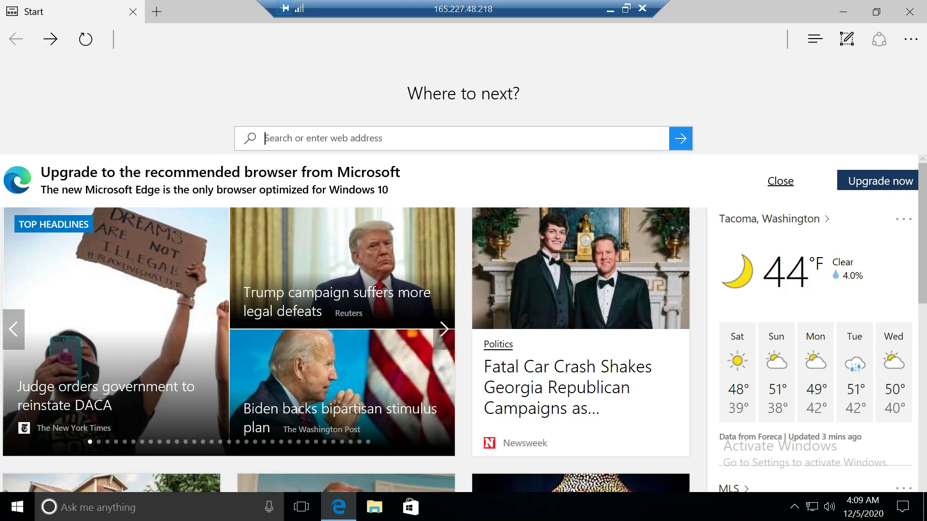
text(google)
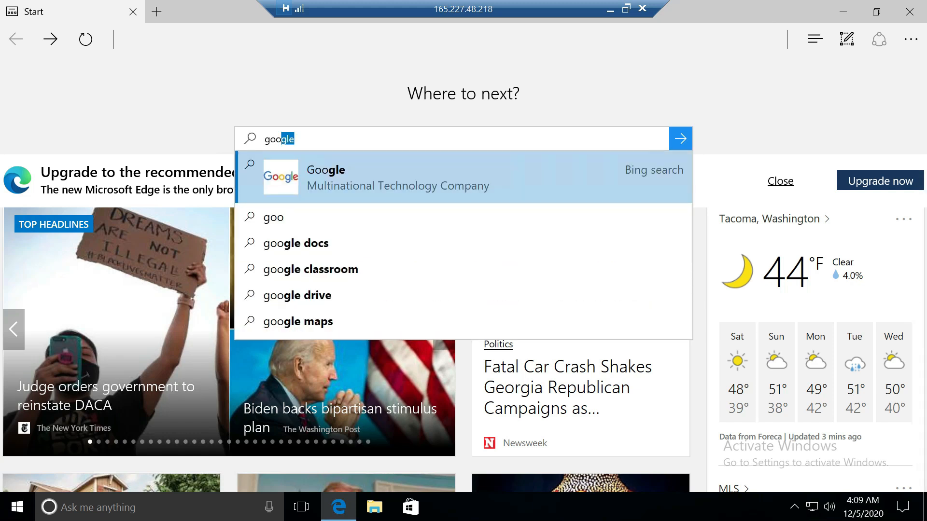
text(.com)
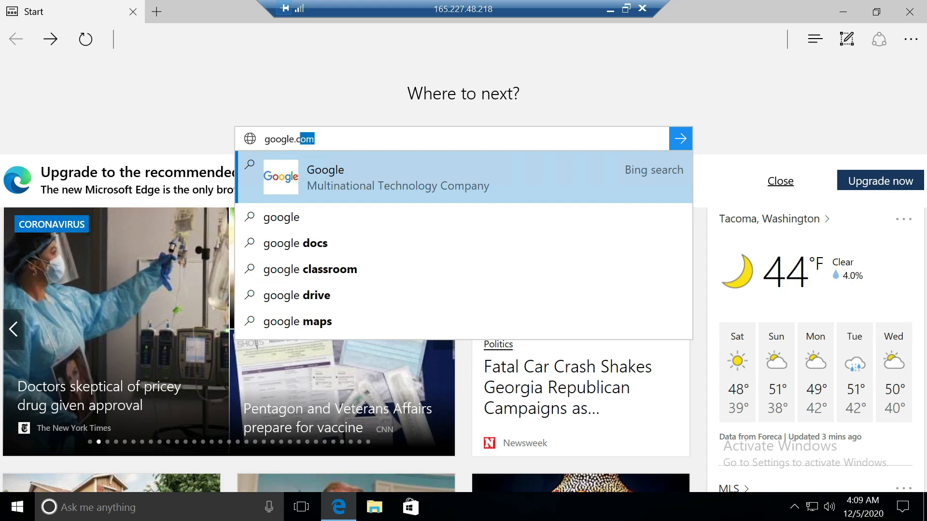
key(Return)
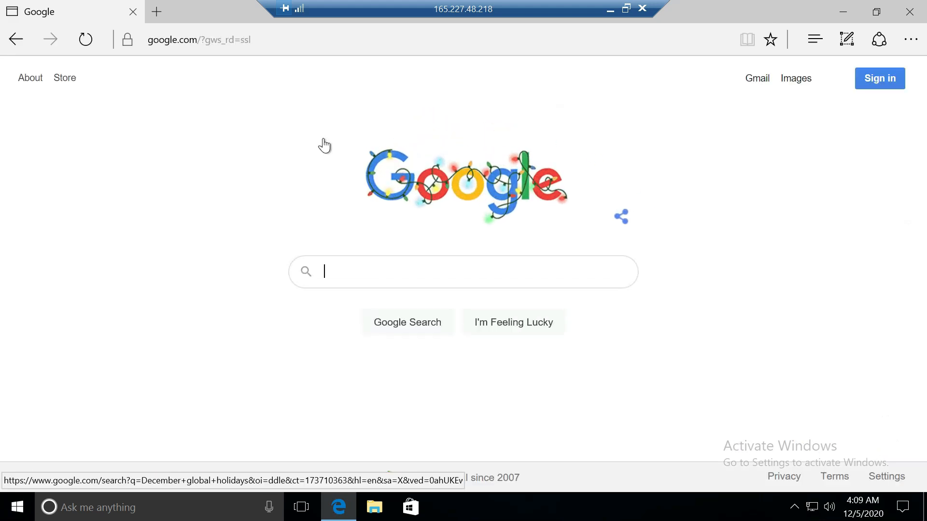
Step: Search Google for 'my ip' and open the whatismyipaddress.com result
text(my ip)
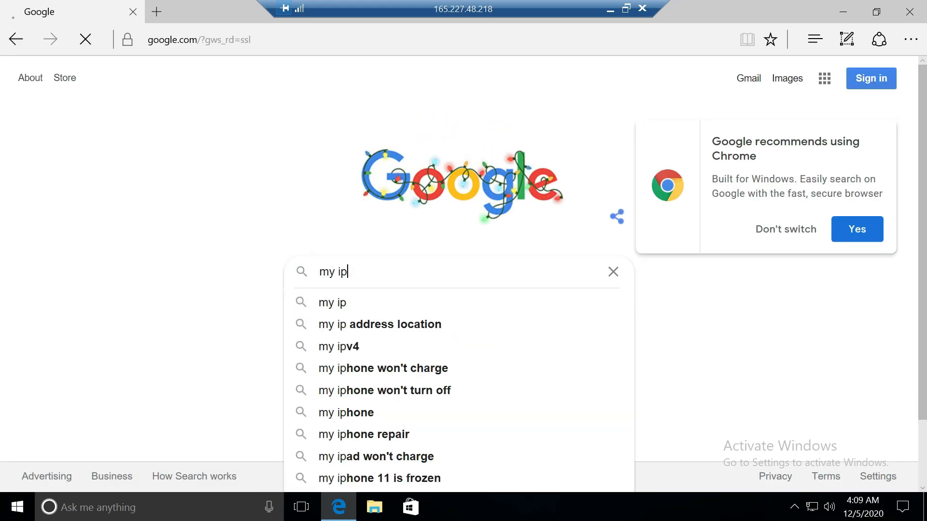
key(Return)
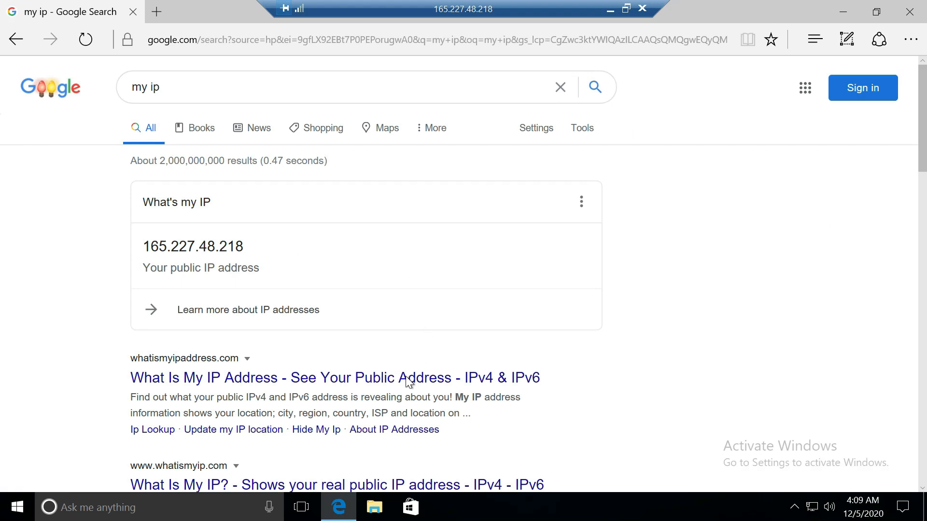
click(407, 381)
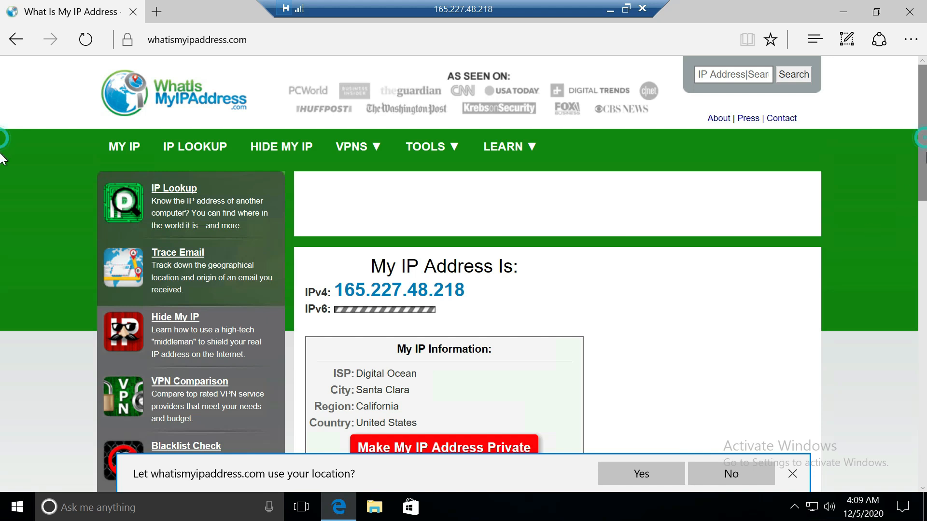
Step: Scroll through the IP details and map, highlighting Santa Clara and United States, then return to top
scroll(446, 284, down, 2)
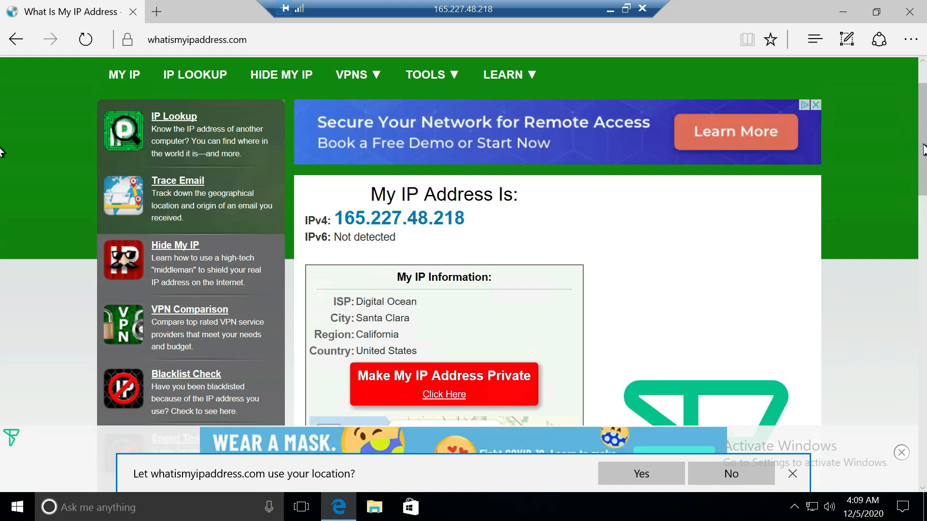
scroll(1, 152, down, 6)
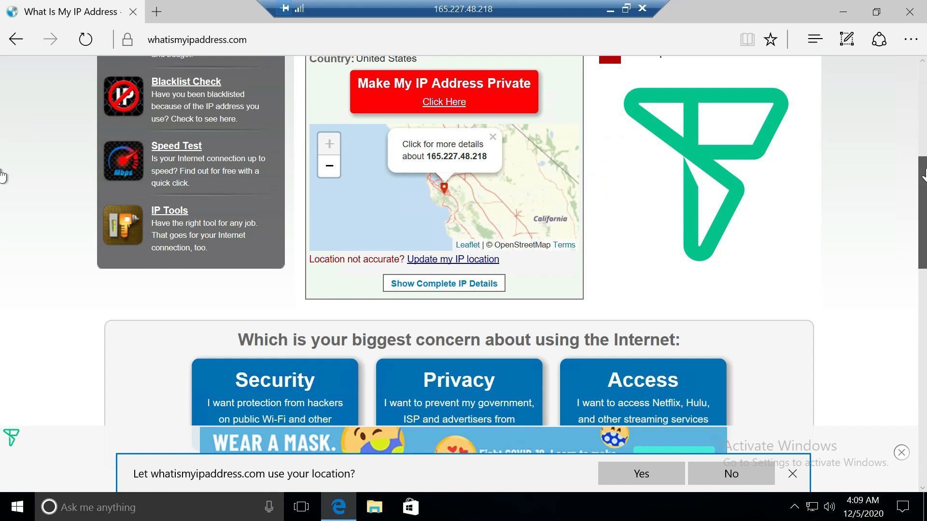
drag(921, 177, 922, 151)
drag(446, 103, 926, 97)
scroll(482, 244, down, 1)
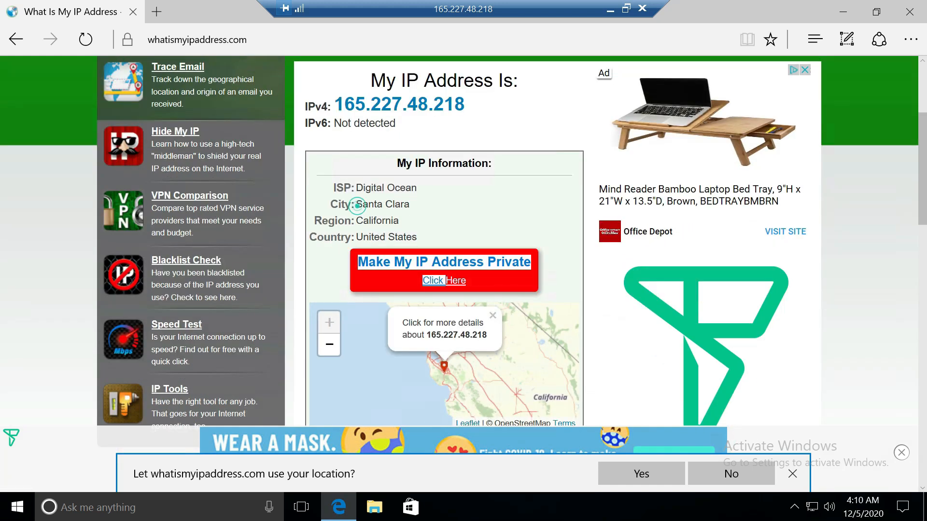
drag(357, 207, 411, 206)
drag(361, 230, 447, 235)
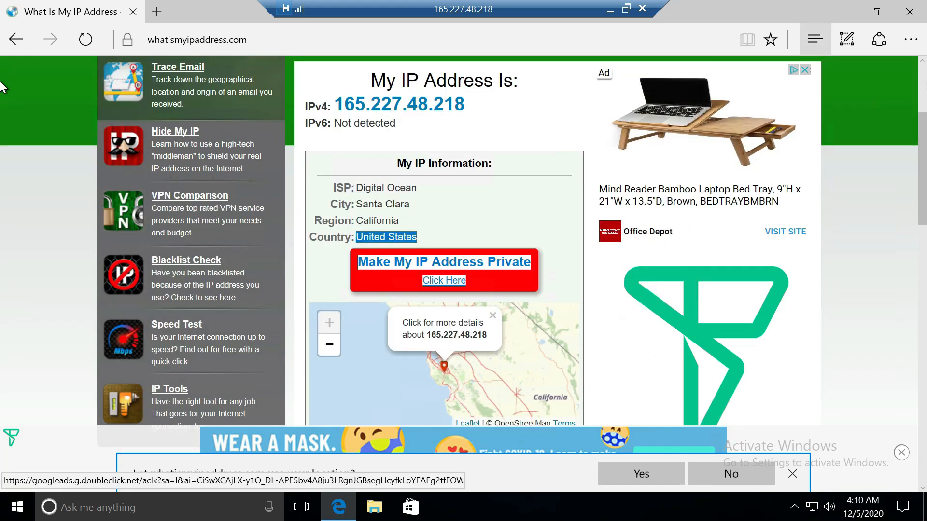
scroll(1, 87, up, 4)
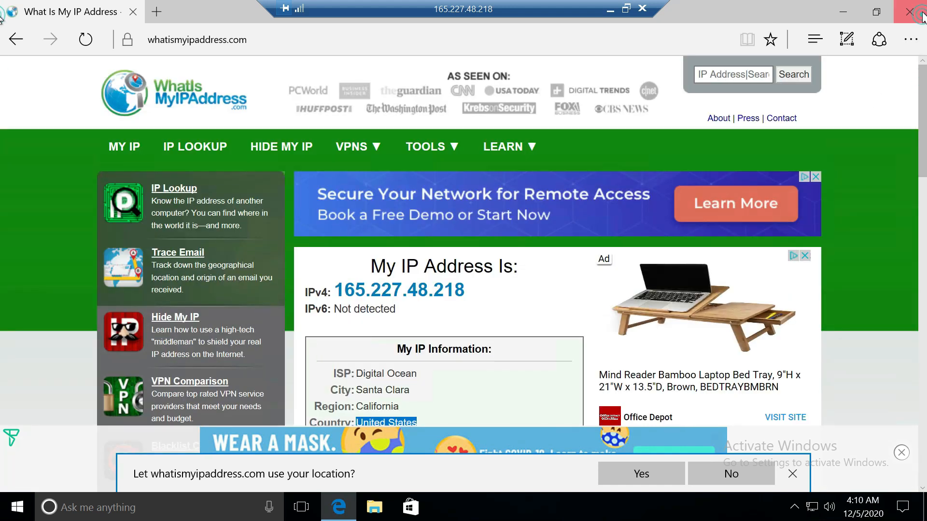
Step: Close Edge on the remote machine and dismiss the remote search panel
click(922, 17)
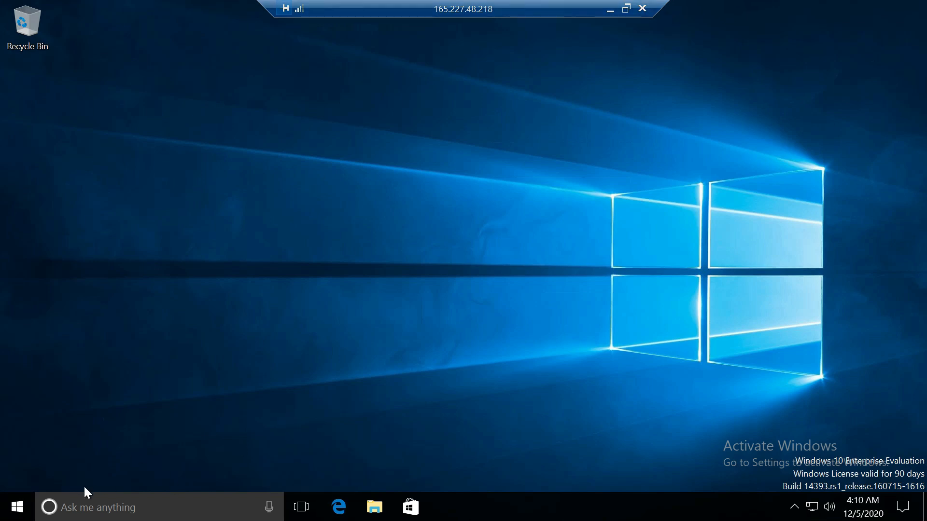
click(128, 505)
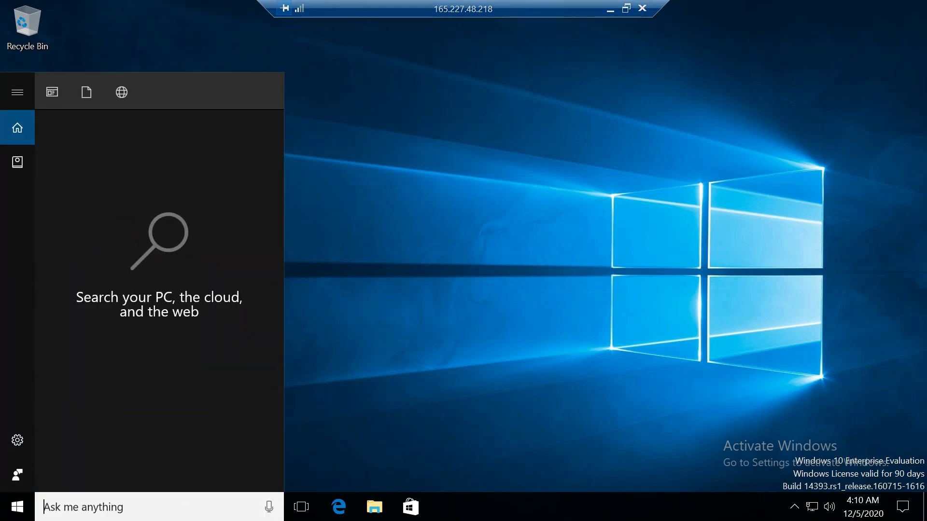
click(491, 219)
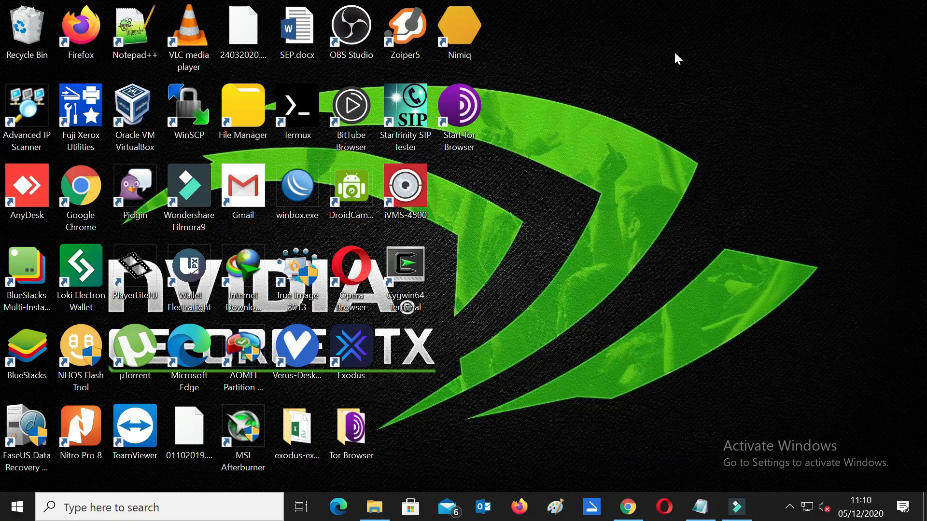
Step: Refresh the local desktop and bring up the screen recorder's controls from the notification area
right_click(627, 194)
click(649, 235)
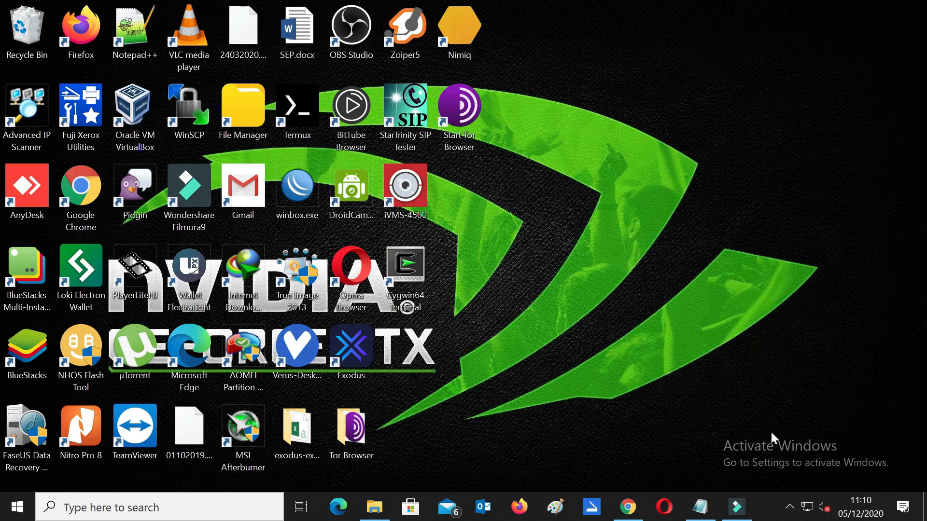
click(790, 506)
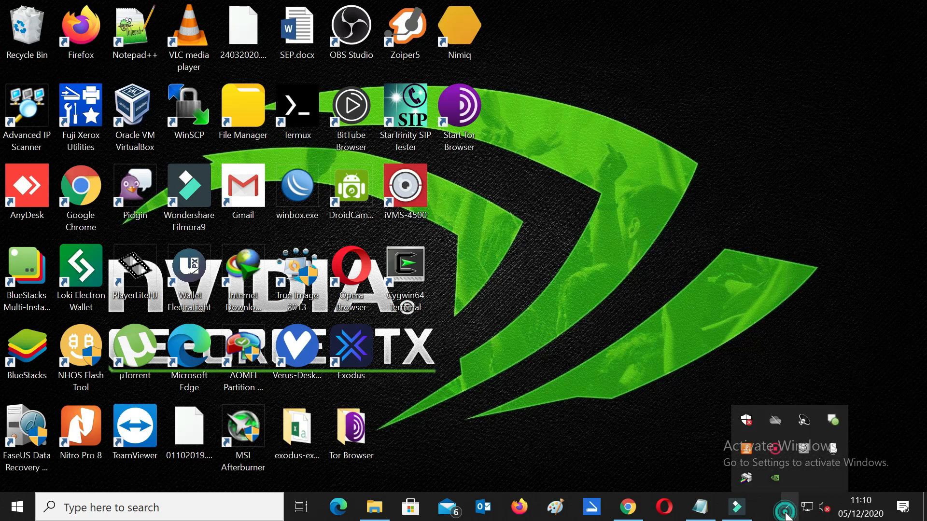
click(775, 450)
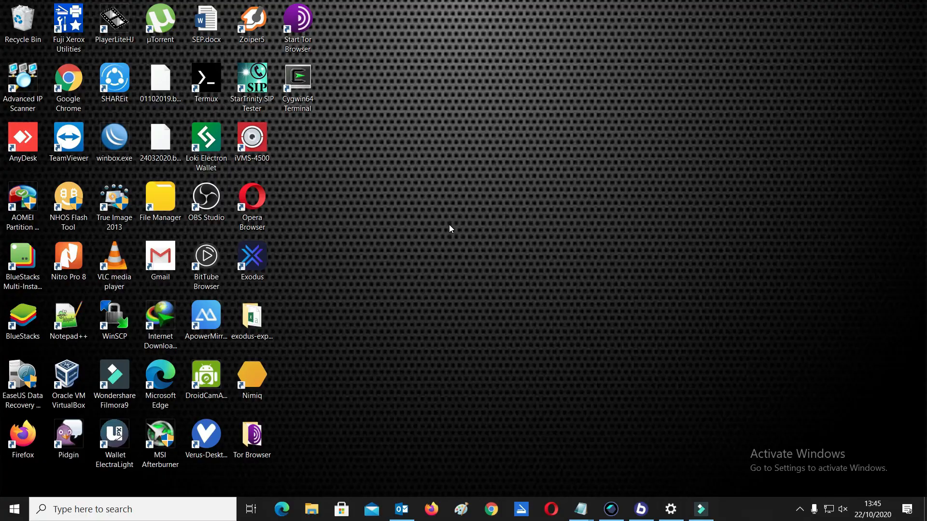
right_click(466, 226)
click(496, 260)
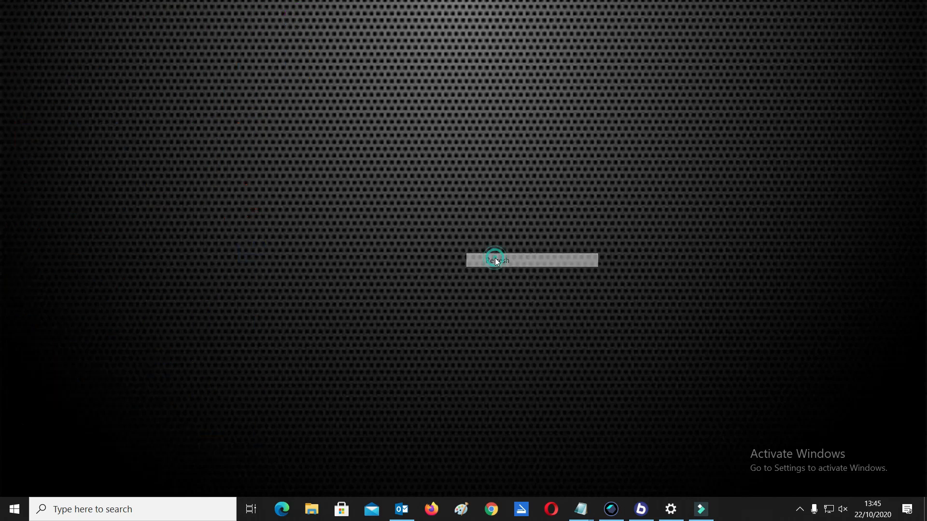